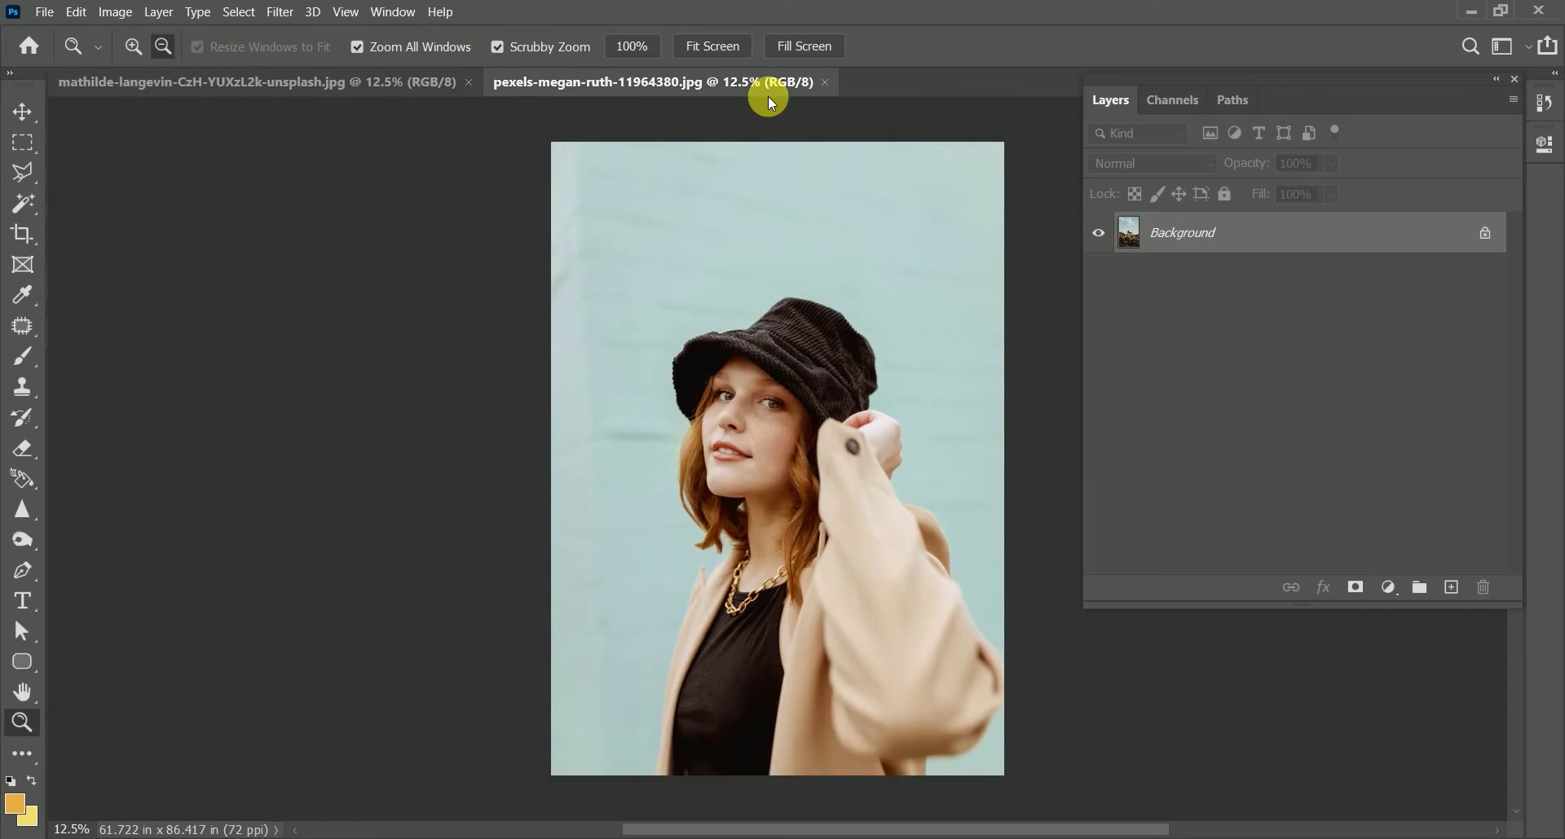
- Copy the woman photo into the castle image as Layer 1, converted to a smart object
key("ctrl+j")
key("v")
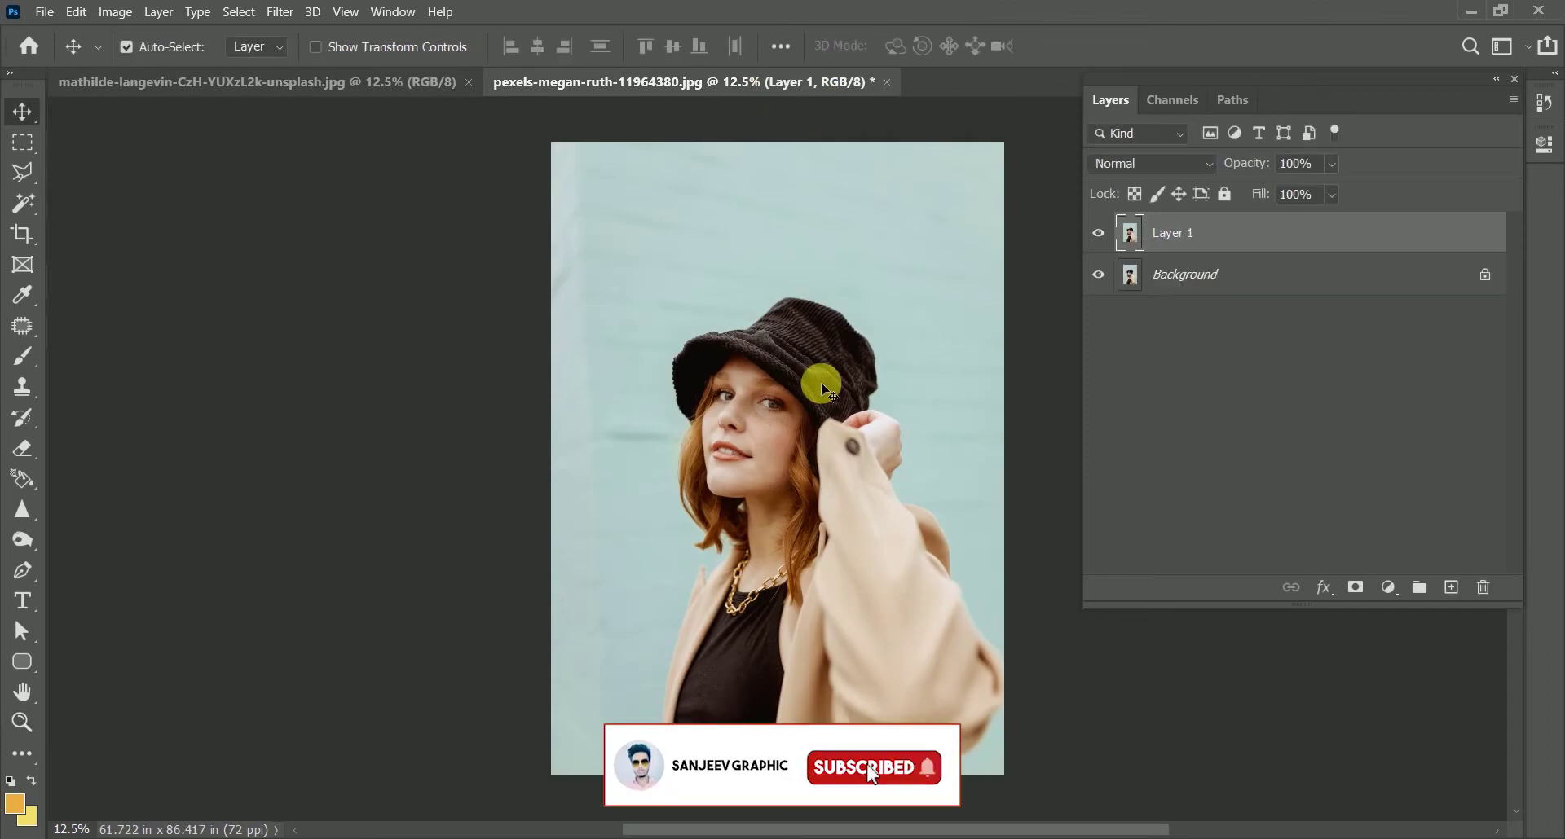
mouse_move(578, 268)
left_mouse_down()
mouse_move(368, 130)
mouse_move(669, 339)
mouse_move(784, 487)
mouse_move(779, 463)
left_mouse_up()
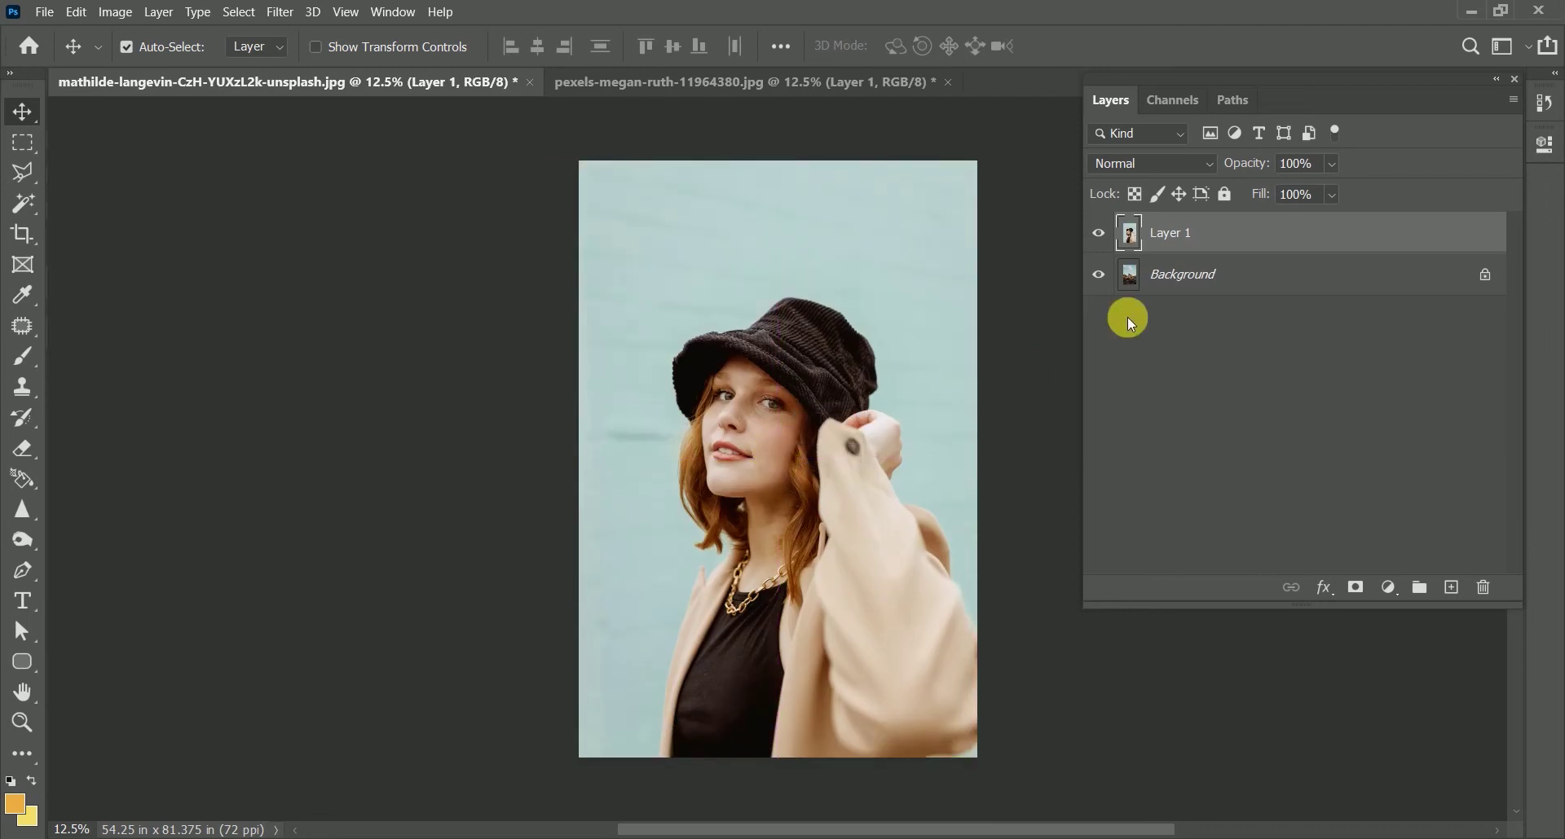
right_click(1223, 245)
left_click(1259, 259)
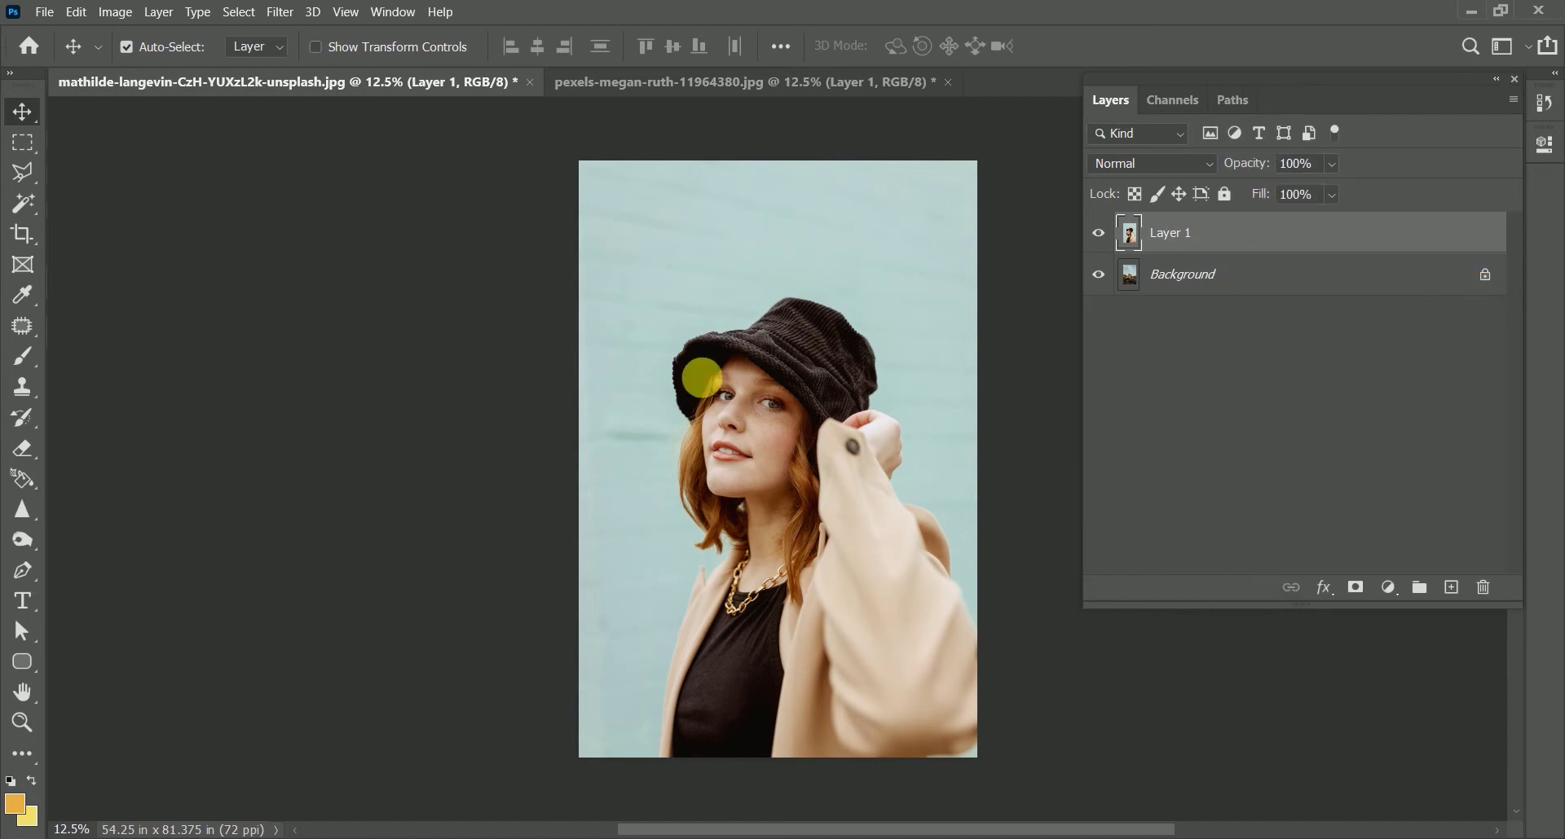
- Zoom in and use the Magic Wand's Select Subject to outline the woman on Layer 1
scroll(706, 379, "up", 2)
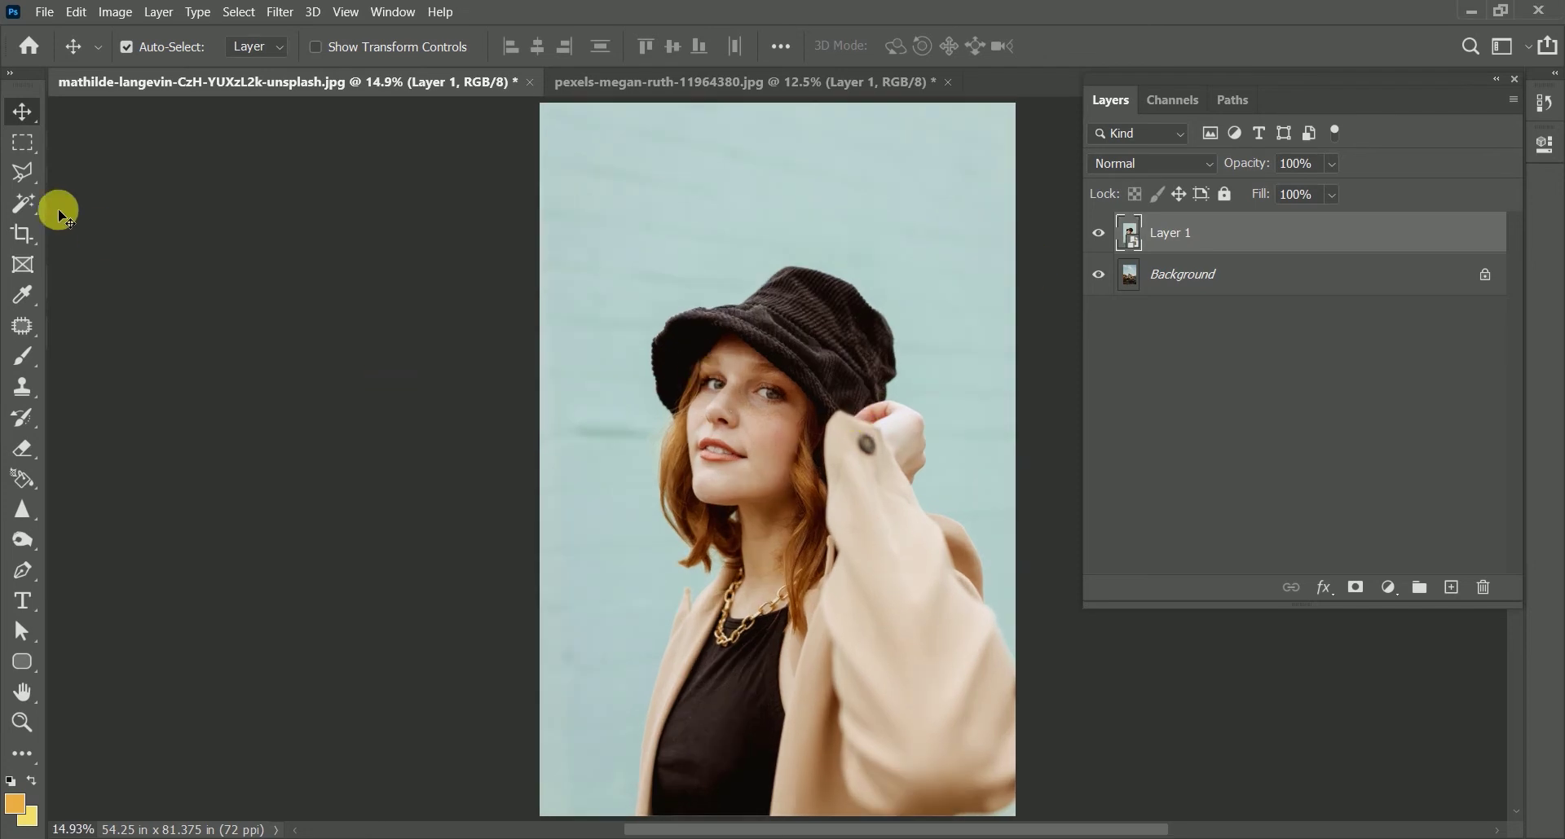
left_click(22, 203)
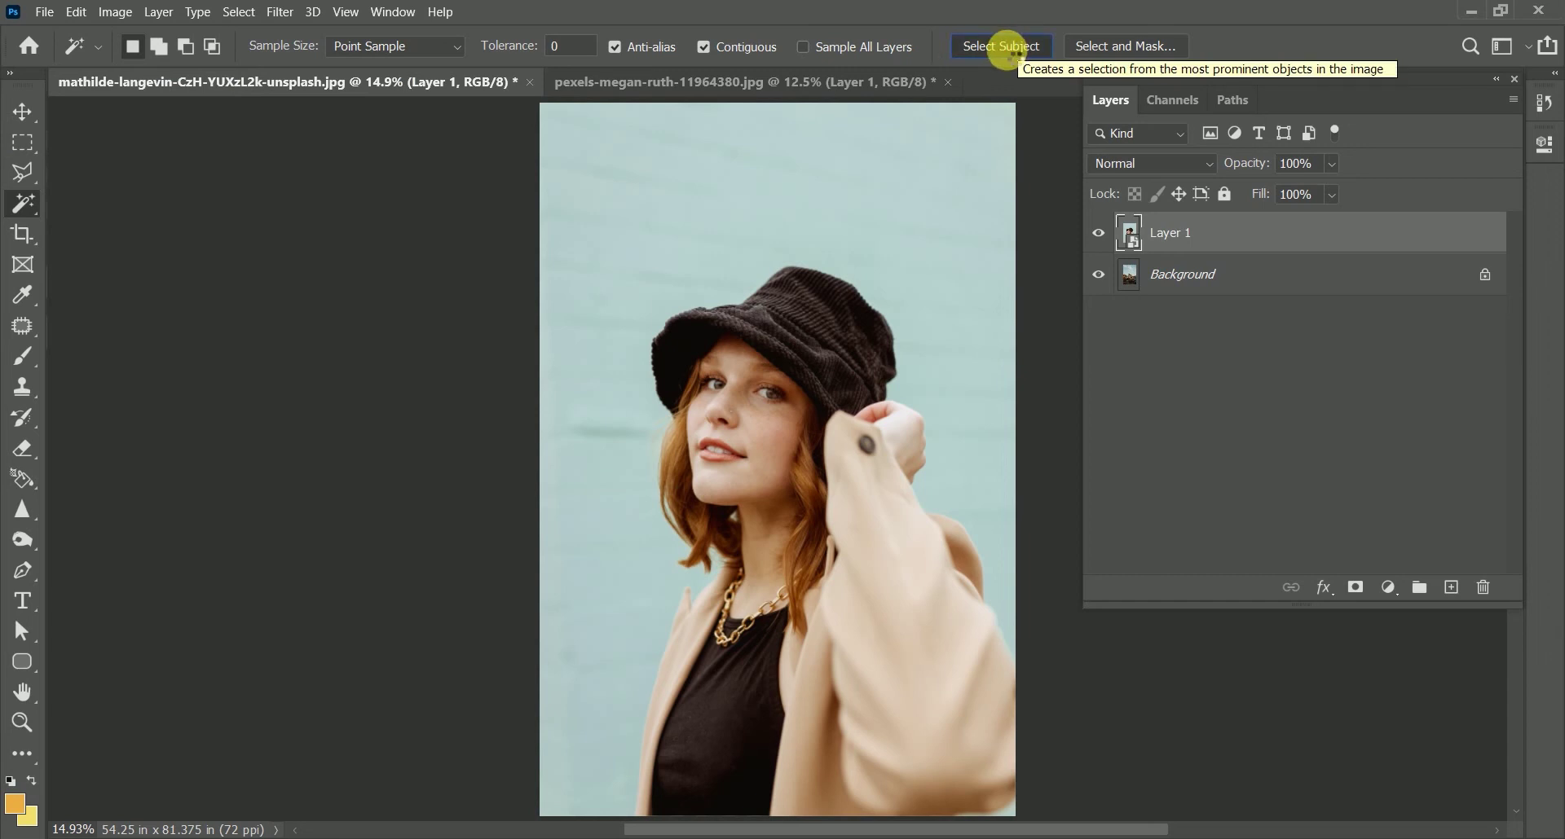
left_click(1009, 54)
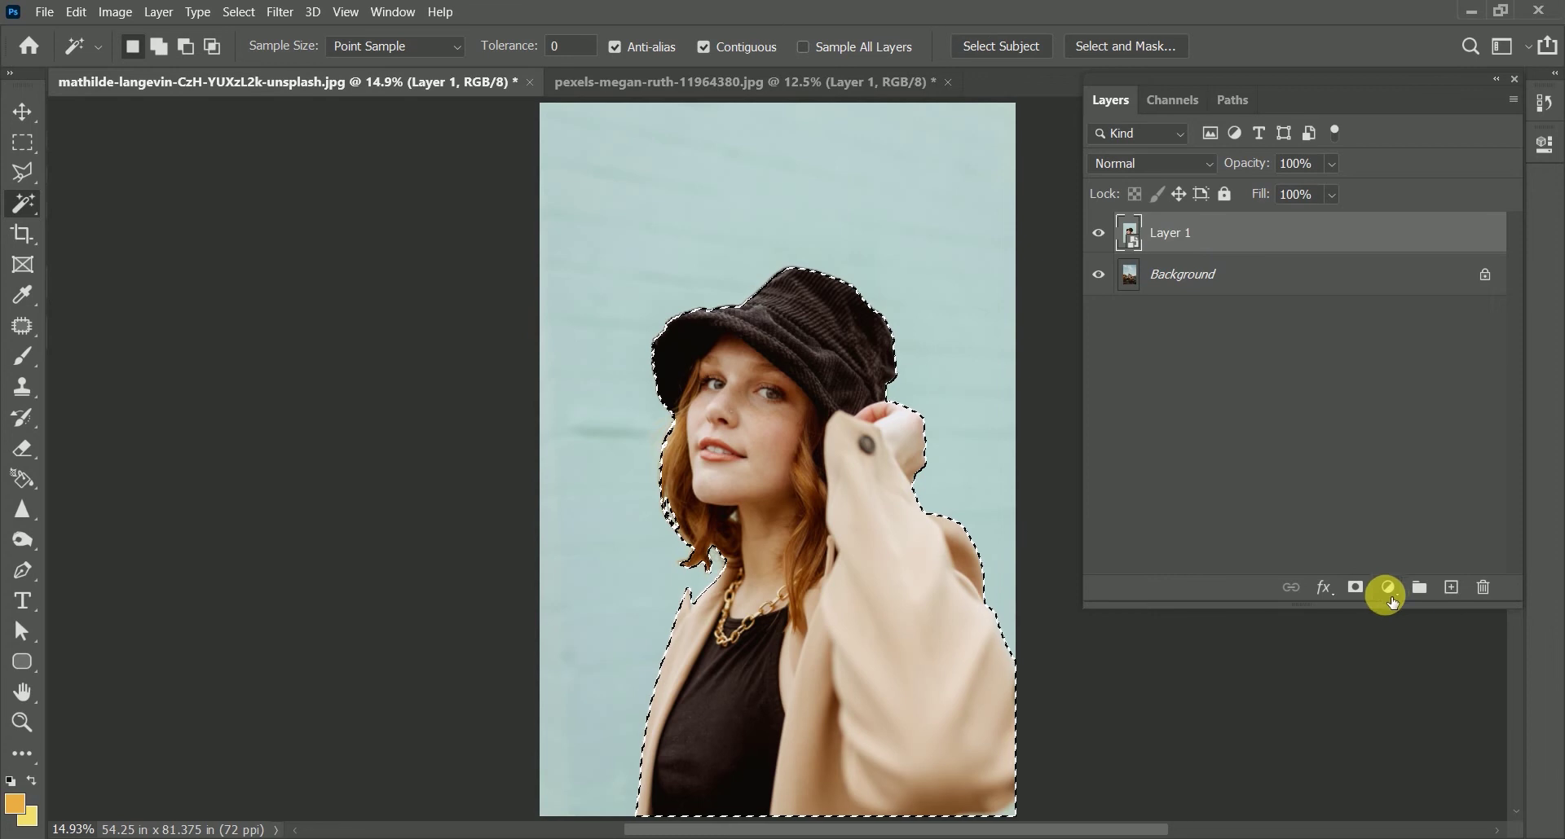
- Add a layer mask to Layer 1 that hides the pale blue wall behind the woman
left_click(1363, 592)
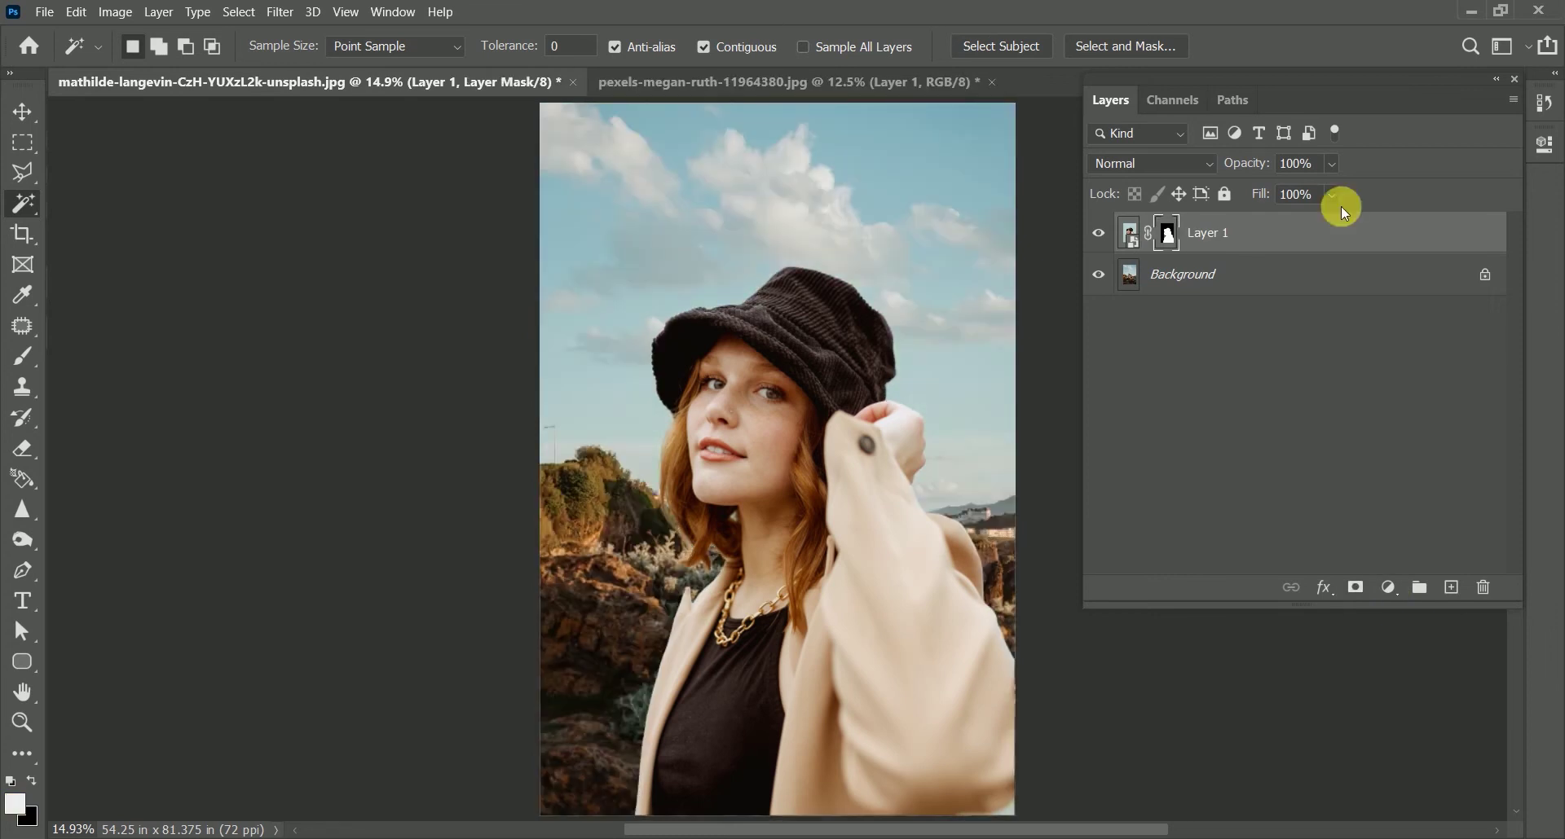
left_click(1397, 586)
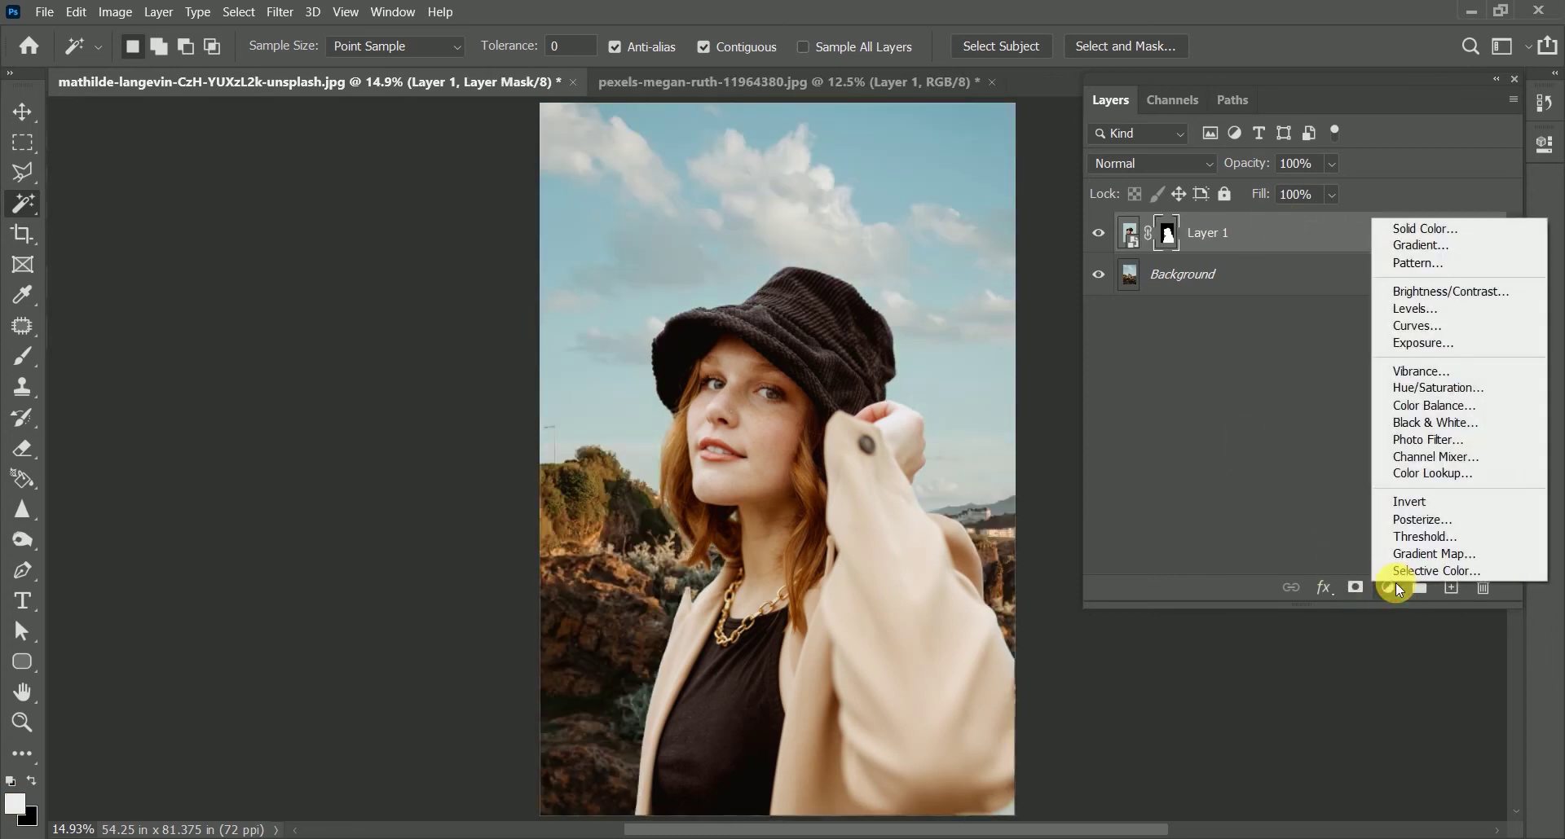
left_click(913, 278)
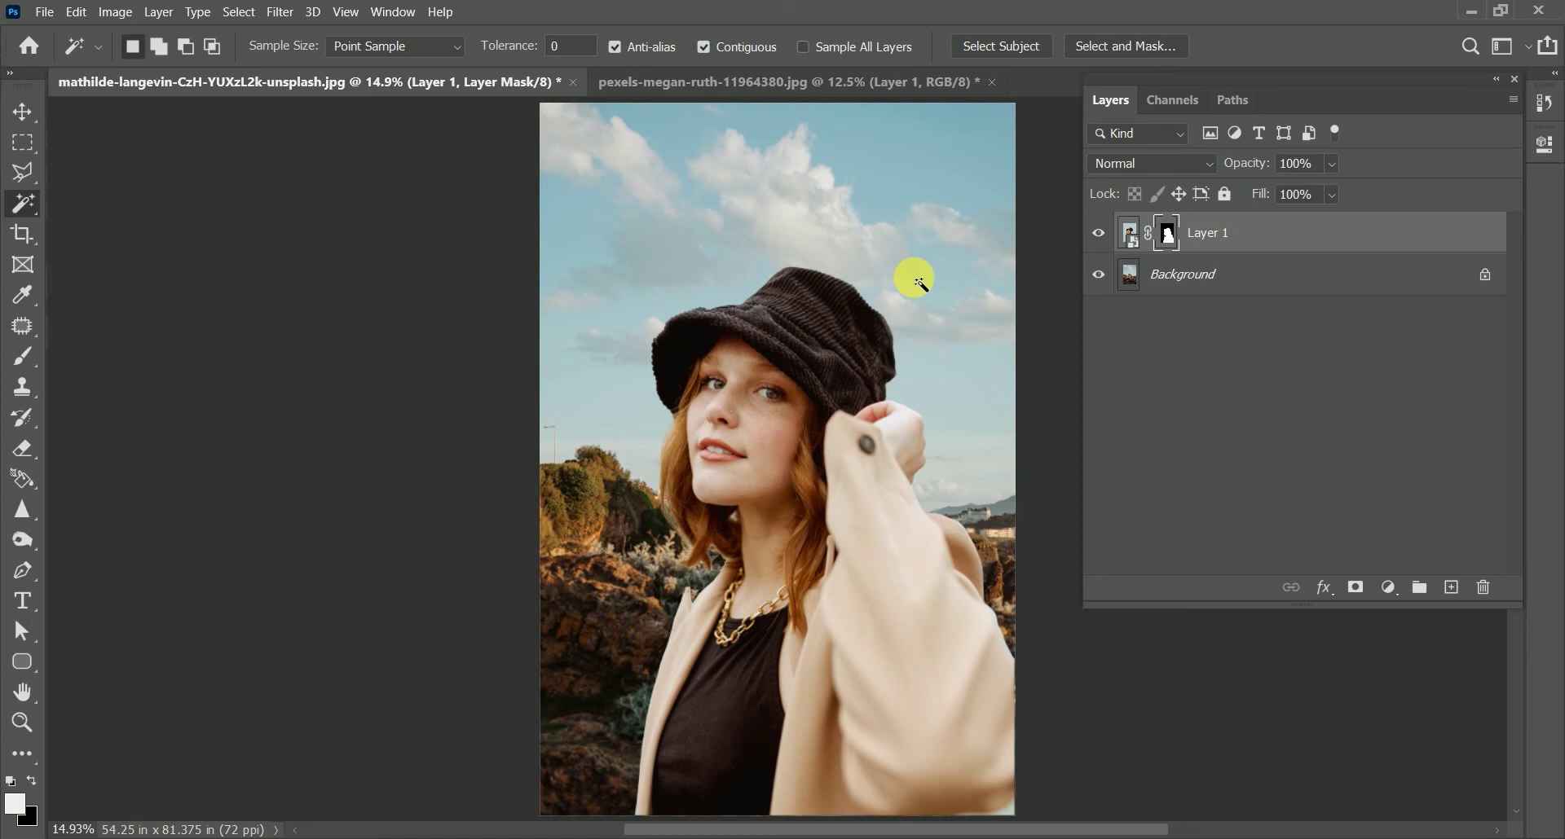
- Duplicate the Background, scale the copy proportionally to 120%, and shift it left
left_click(1206, 277)
key("ctrl+j")
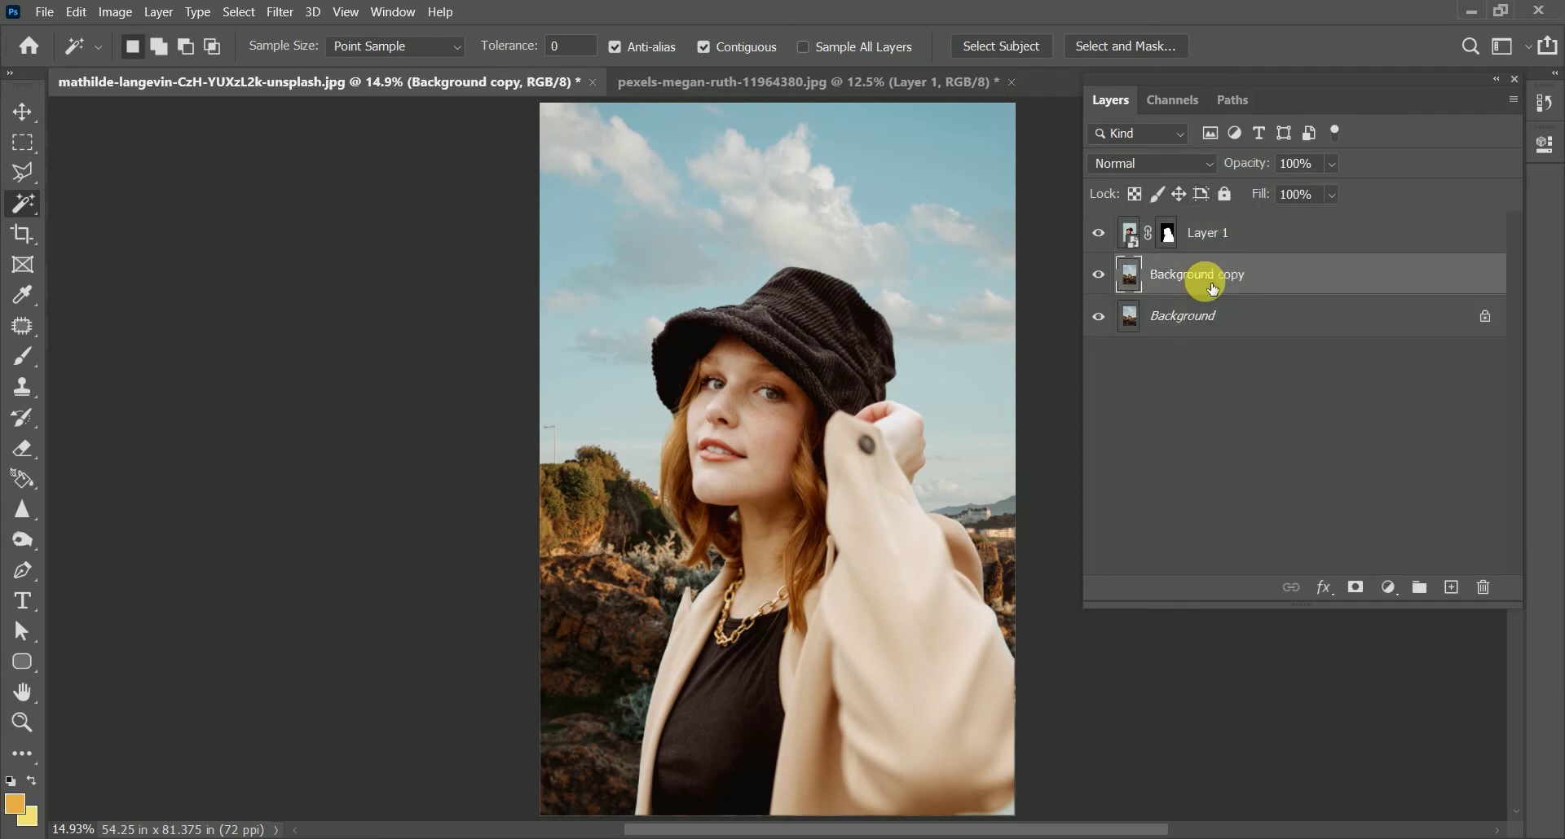
key("ctrl+t")
left_click_drag(866, 262, 735, 256)
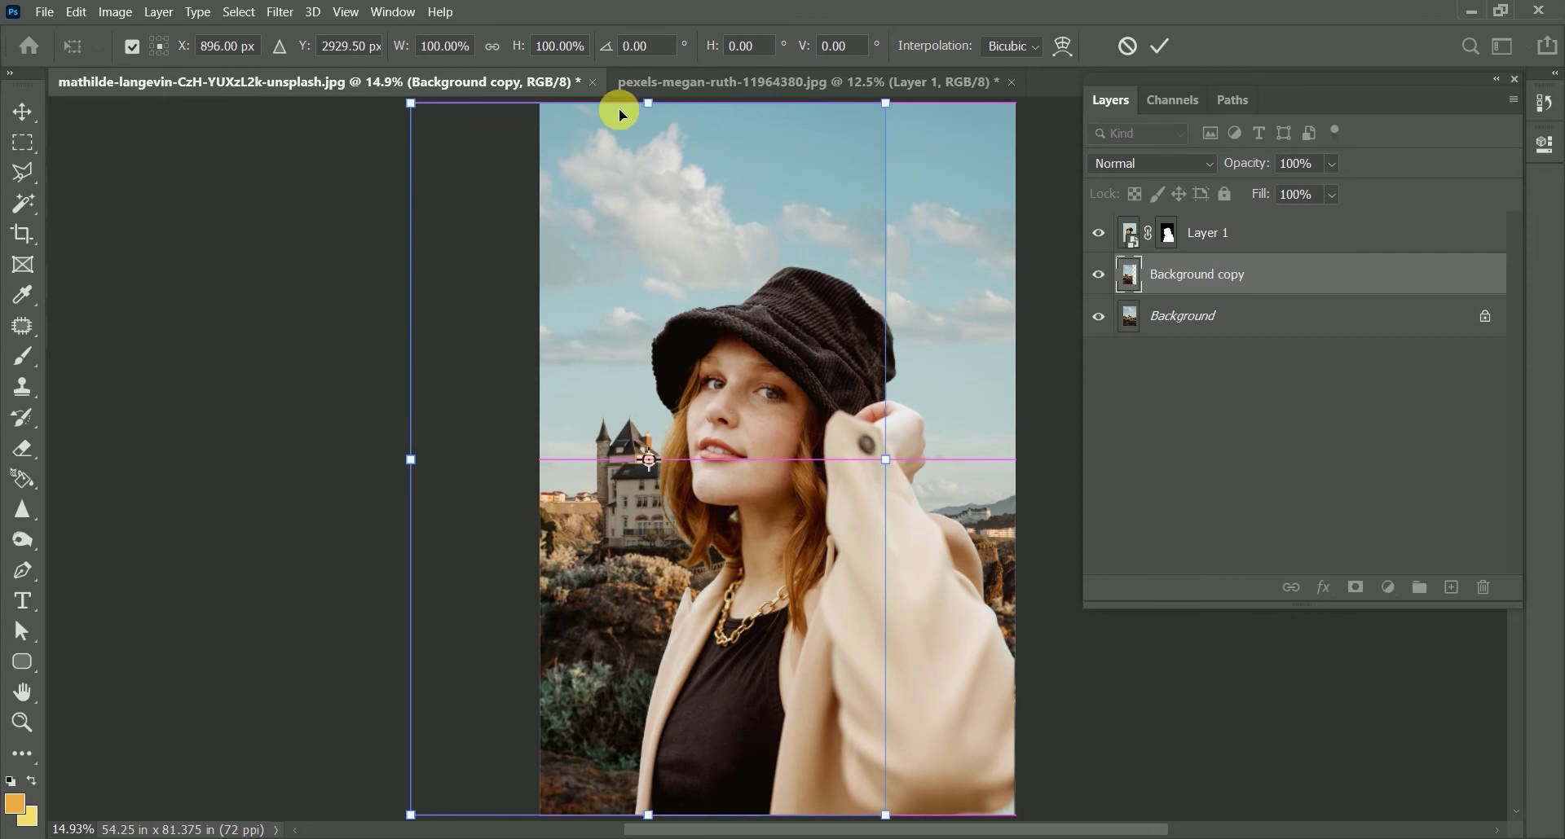
left_click(493, 46)
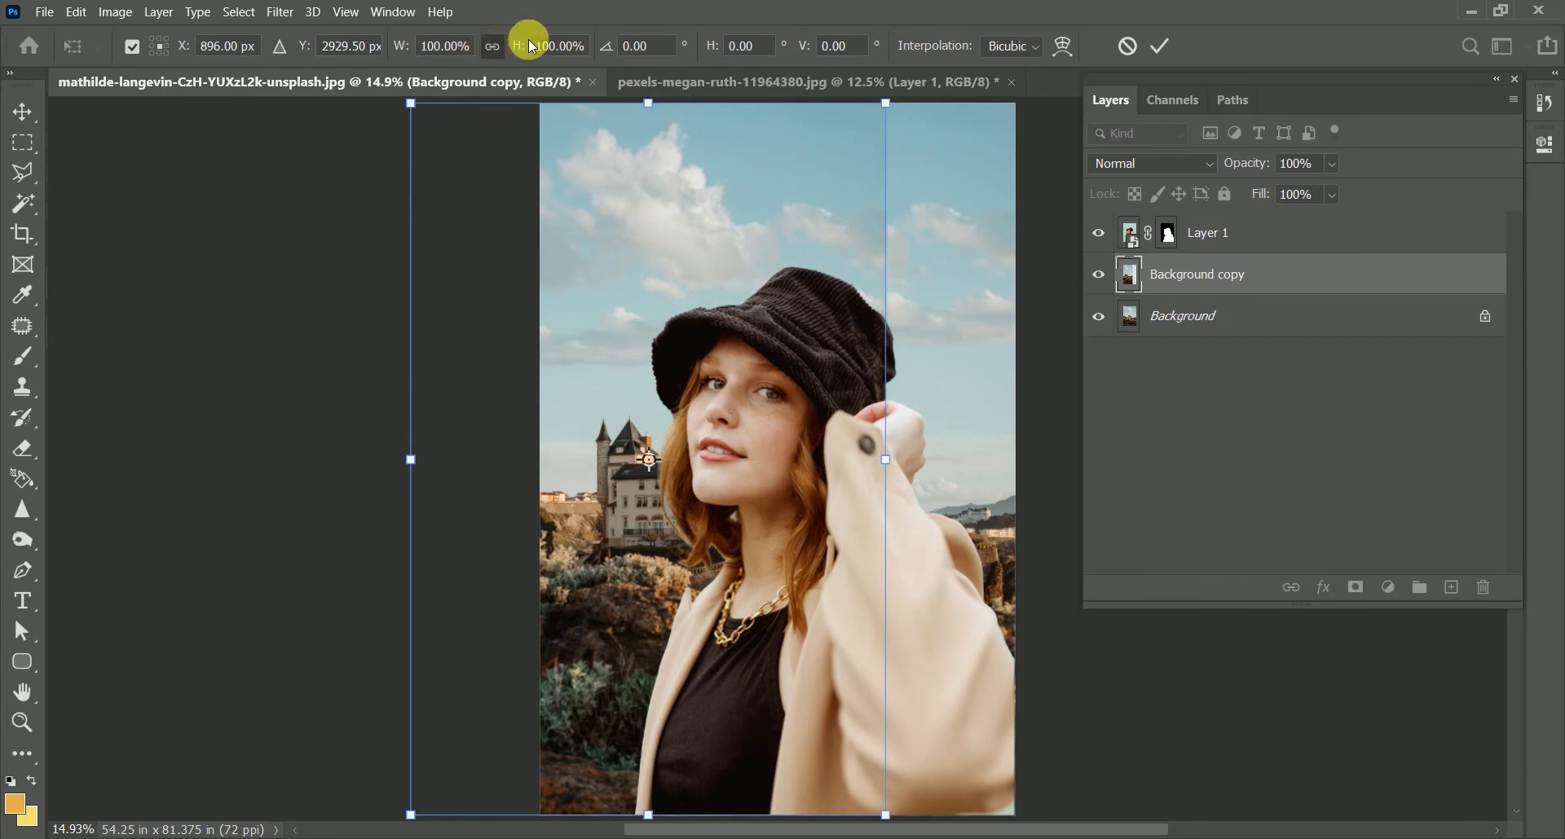
left_click_drag(520, 47, 551, 54)
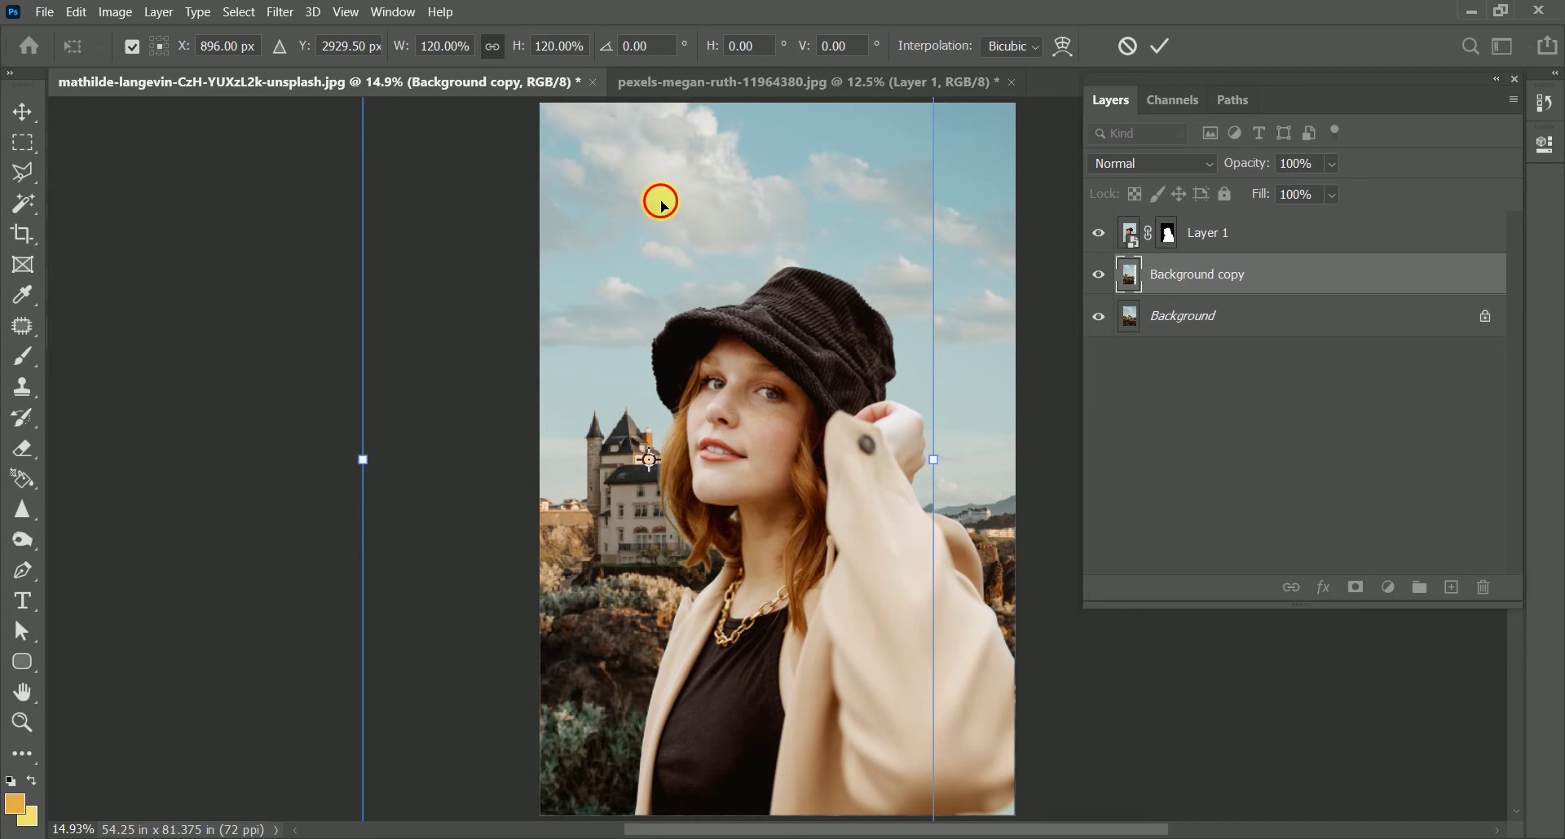
left_click_drag(659, 199, 604, 194)
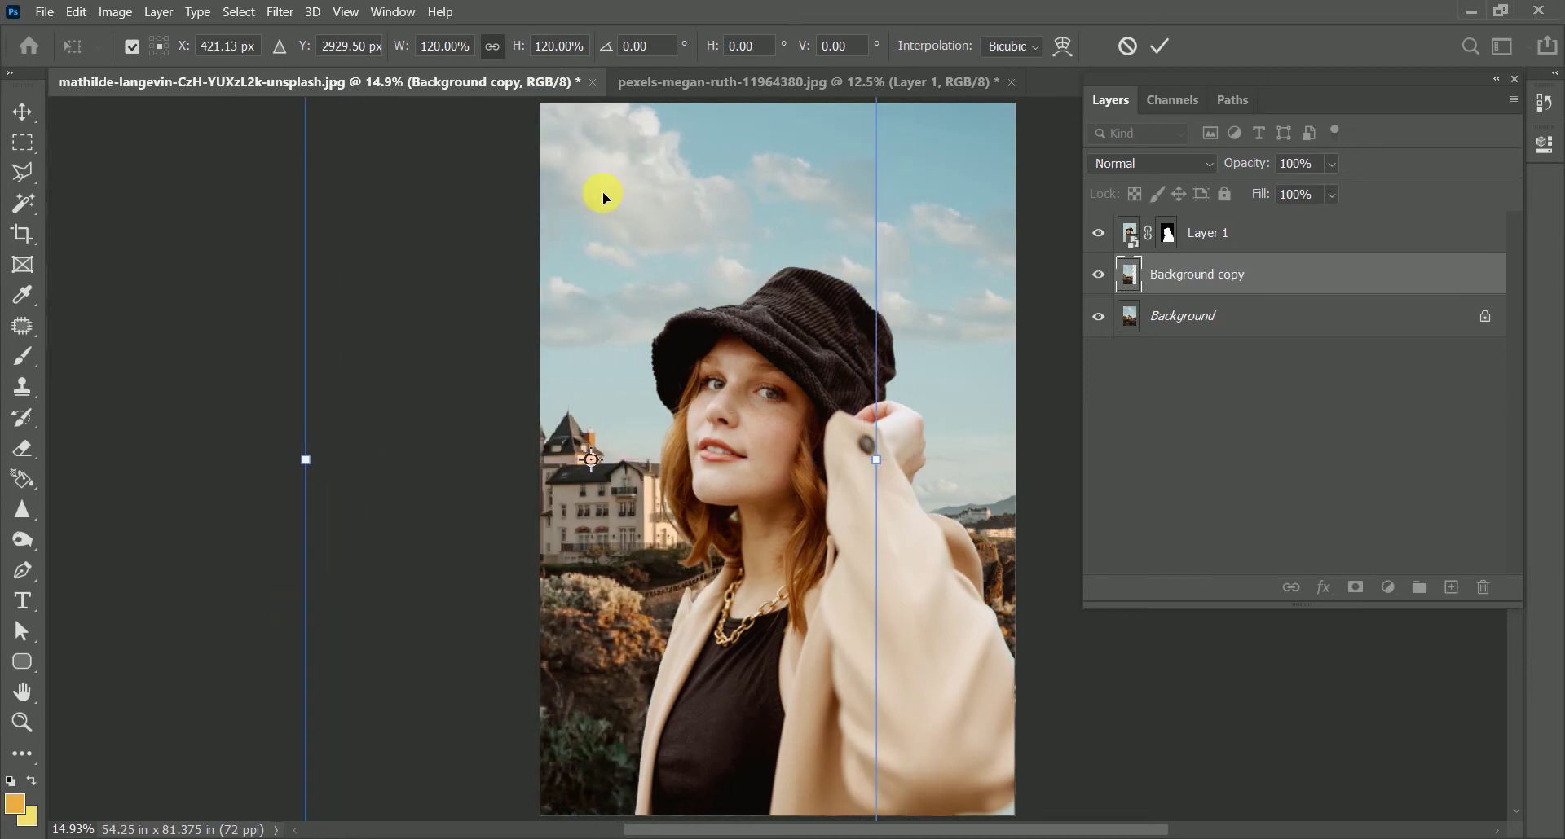
key("Return")
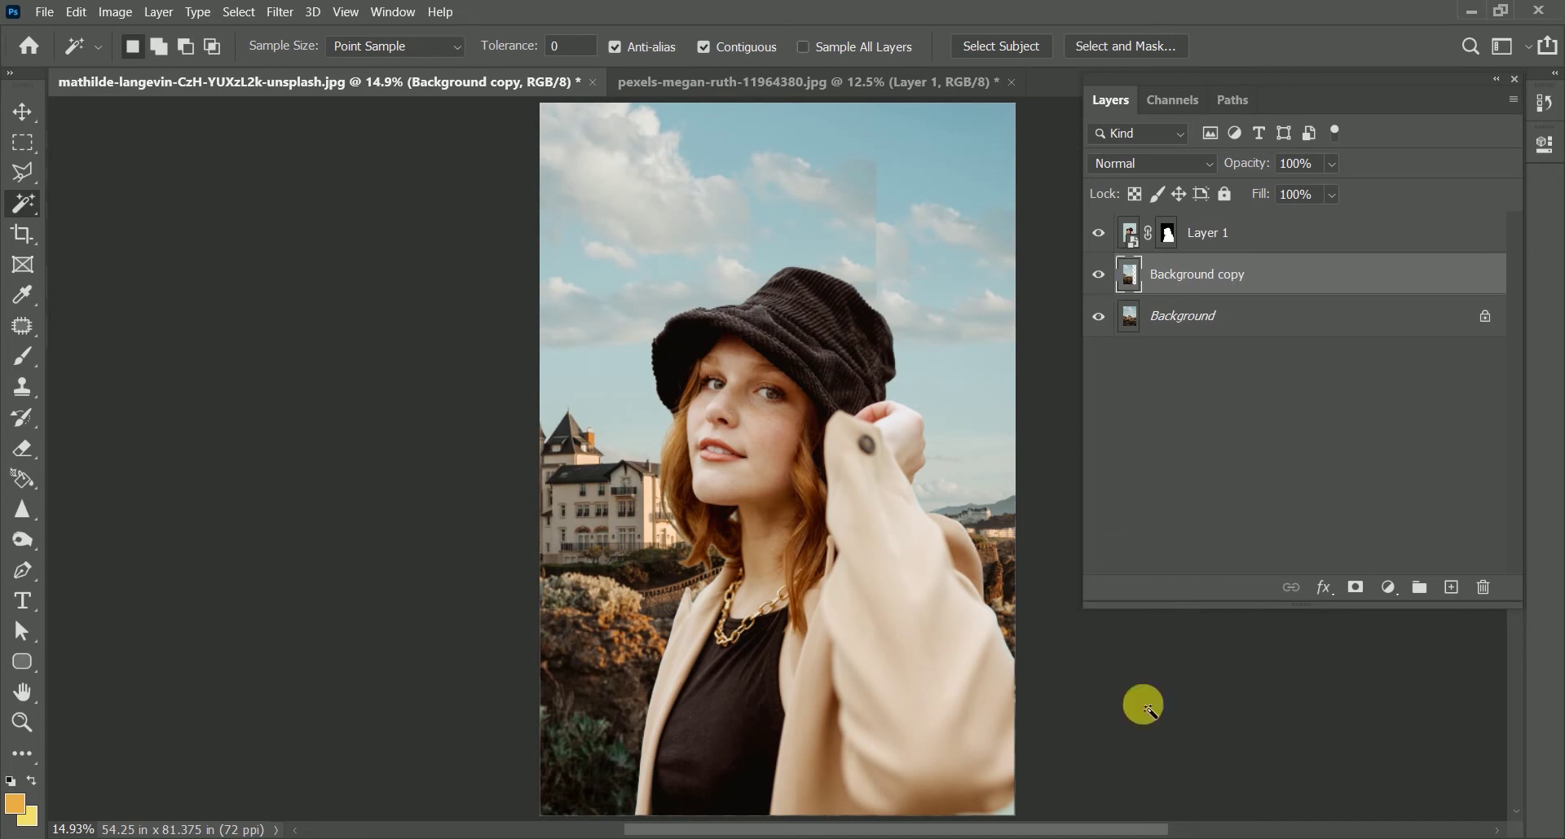
- Mask the Background copy and softly paint black over the sky seam above the hat
left_click(1356, 586)
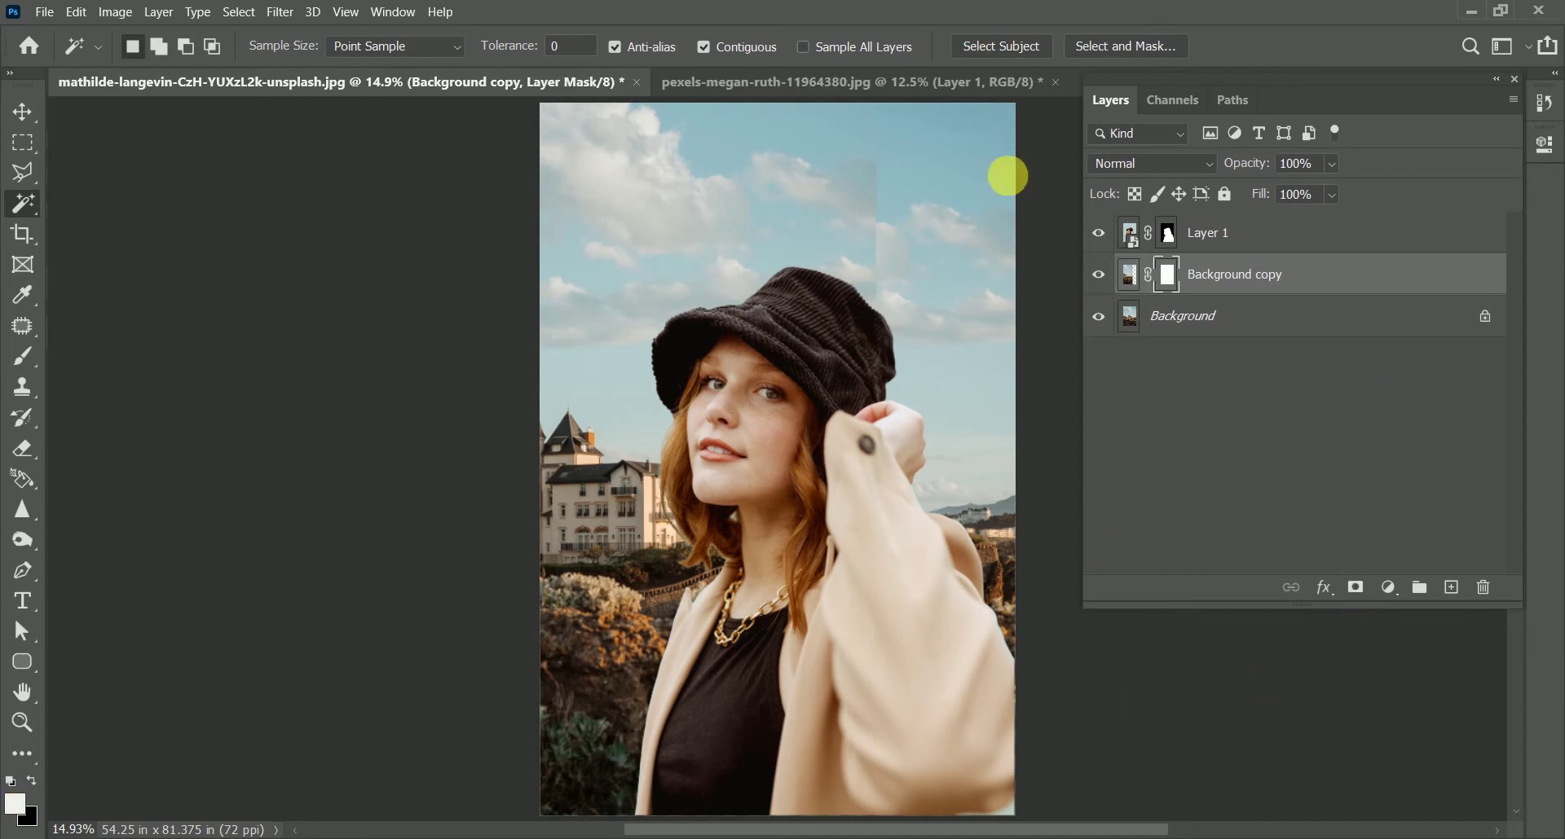
left_click(23, 357)
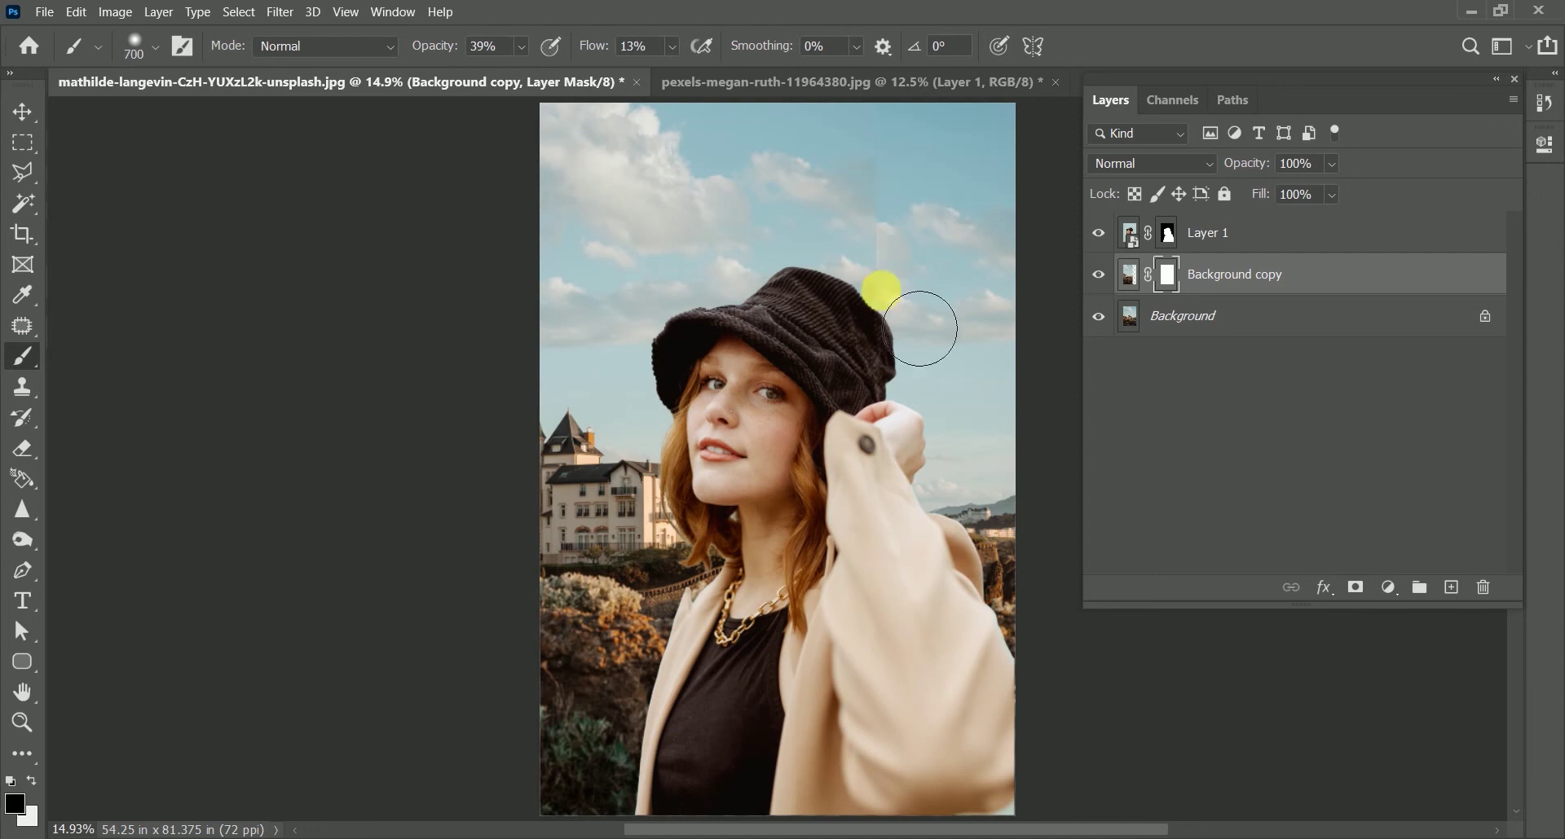
left_click(922, 298)
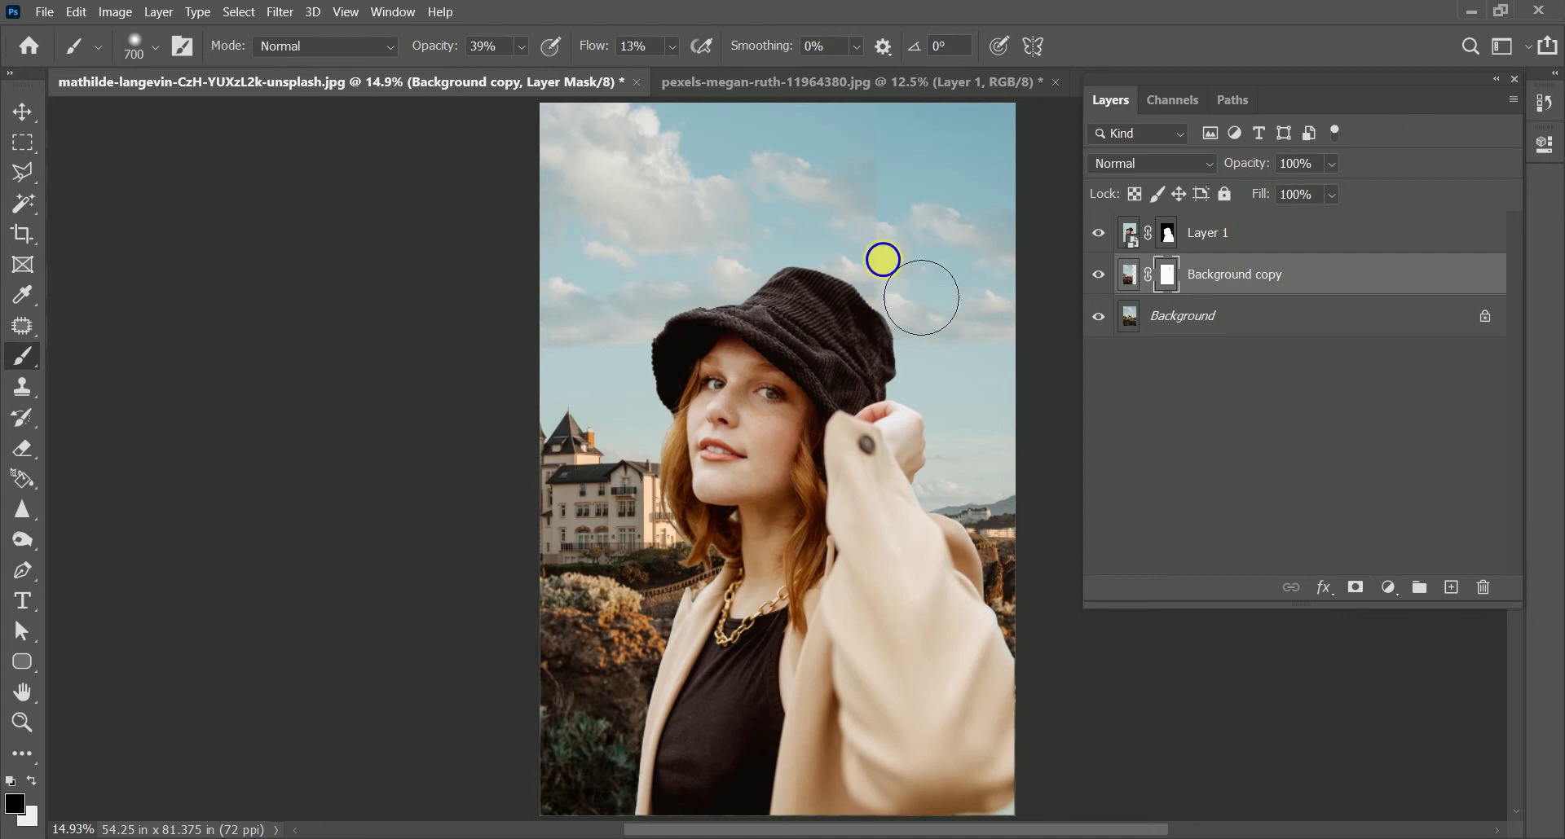
left_click(885, 225)
key("x")
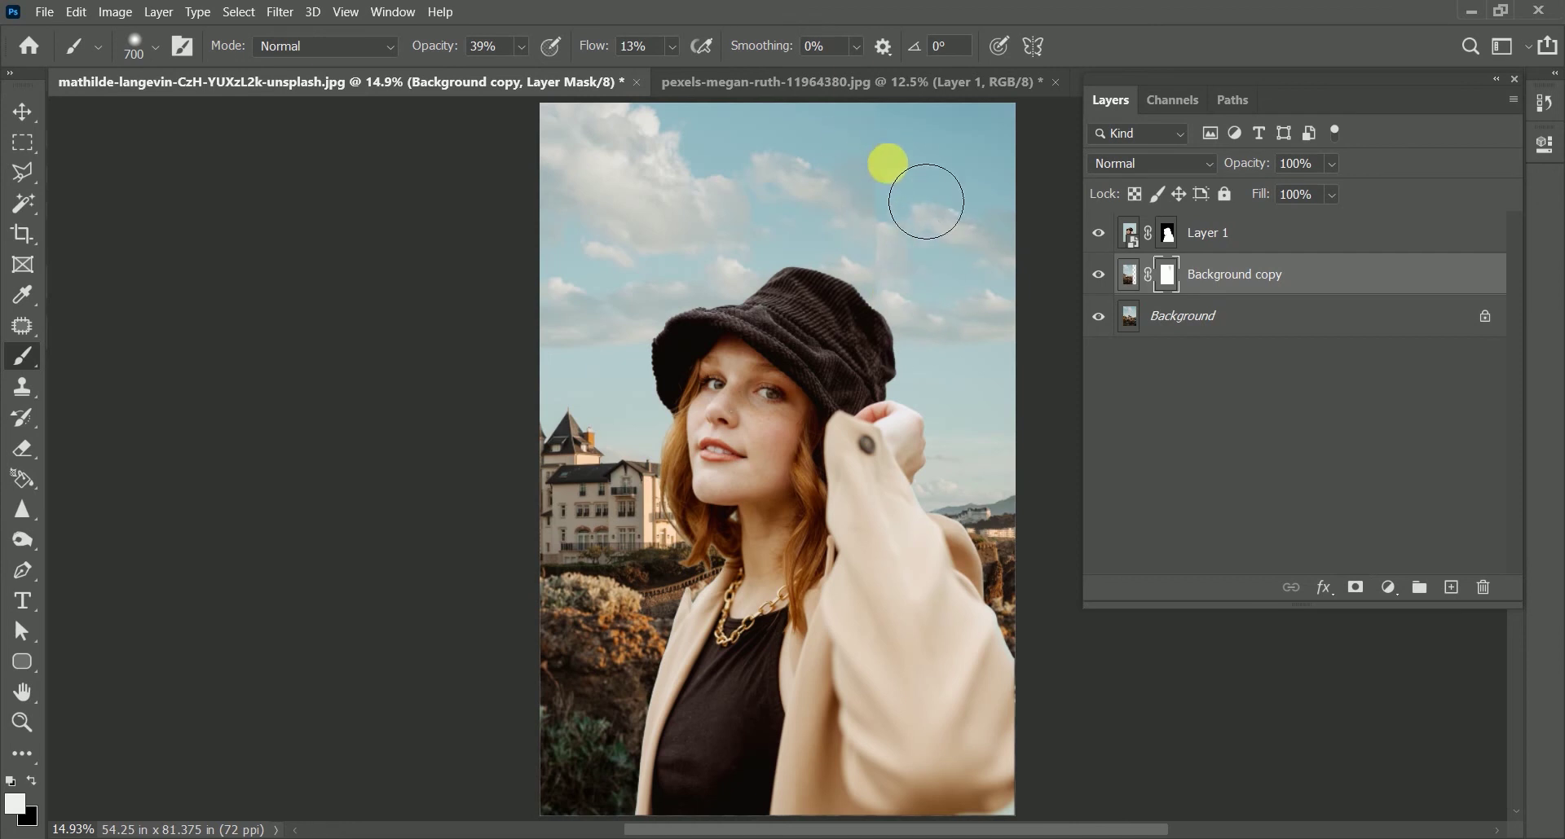
key("x")
left_click(921, 274)
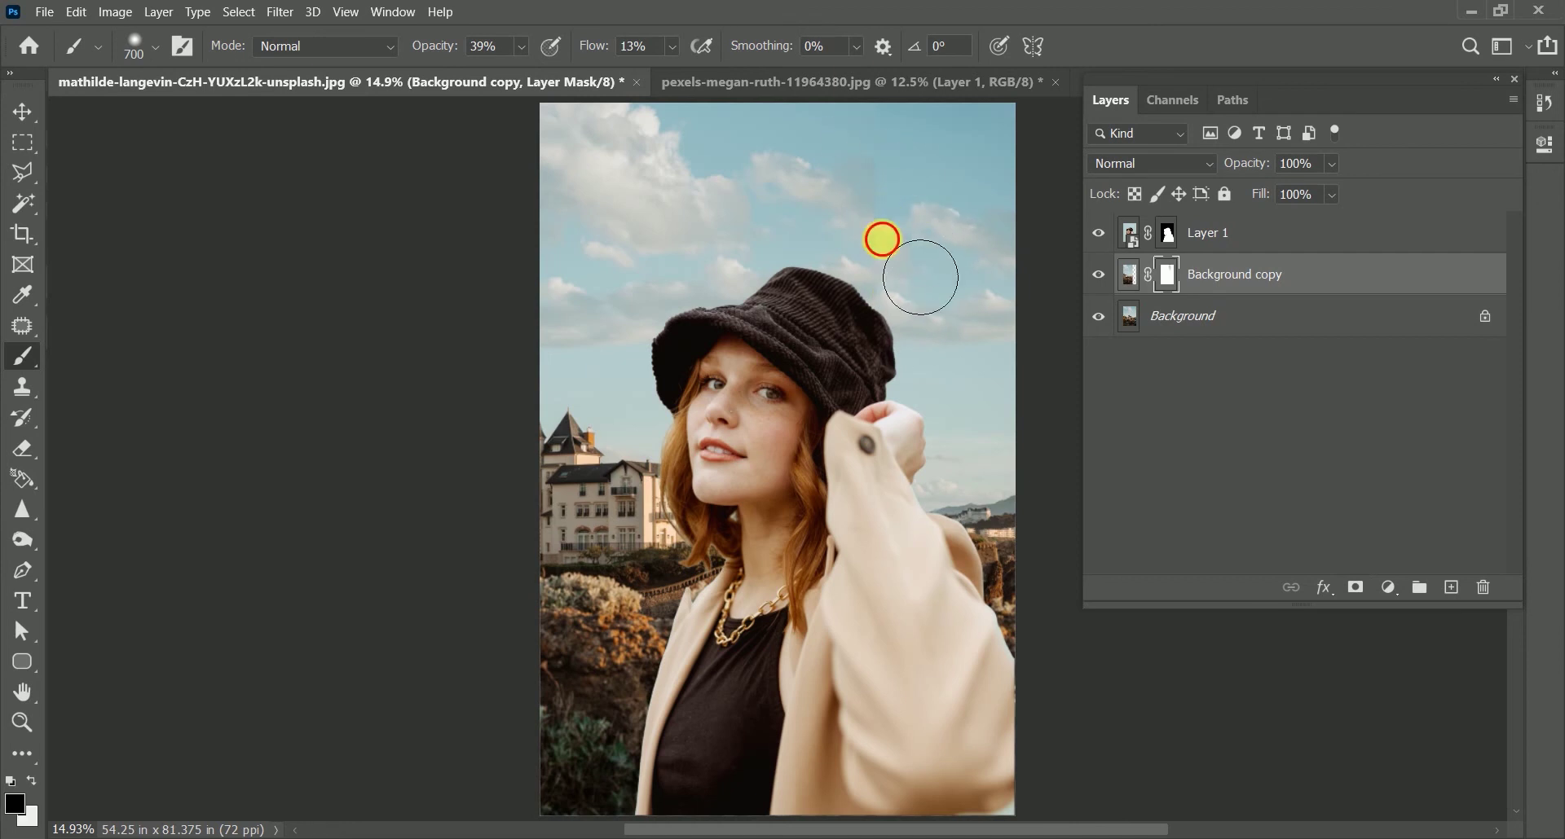
left_click_drag(932, 267, 907, 220)
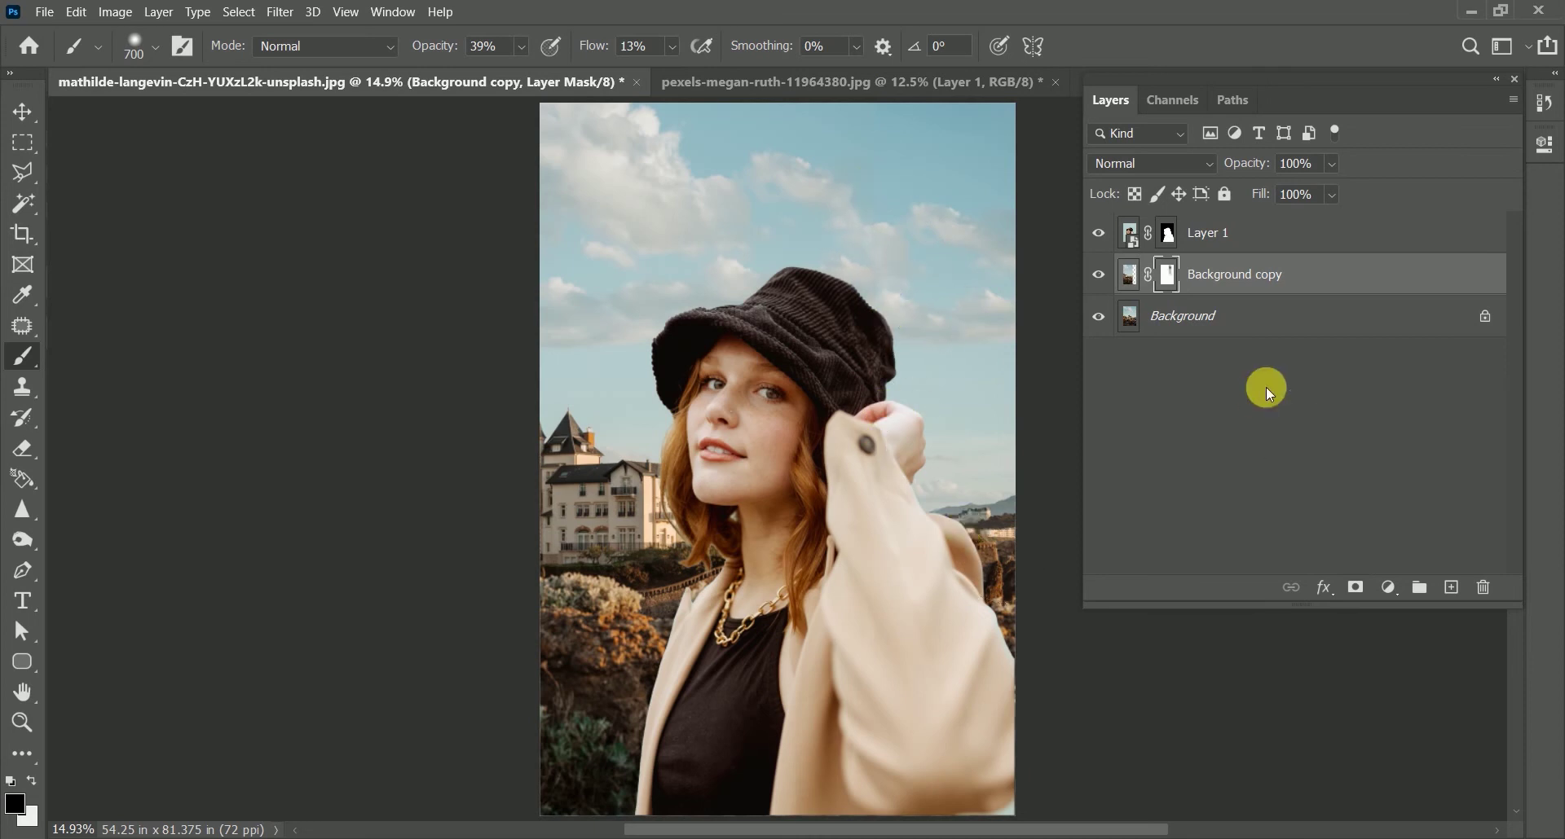
key("v")
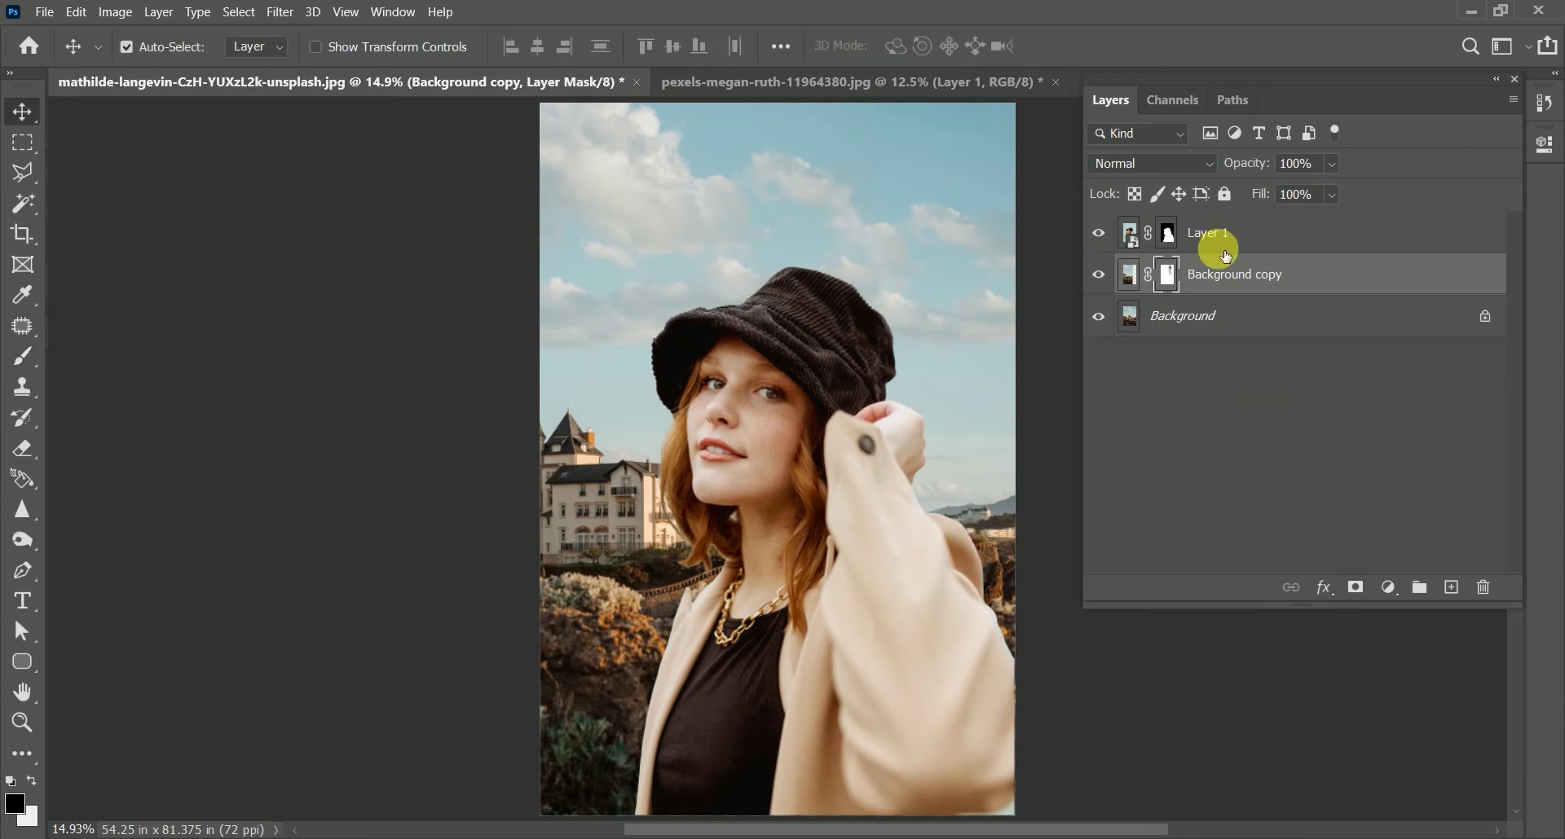
- Add a Color Fill layer above the woman layer, coloured cyan #40c6ed
left_click(1249, 246)
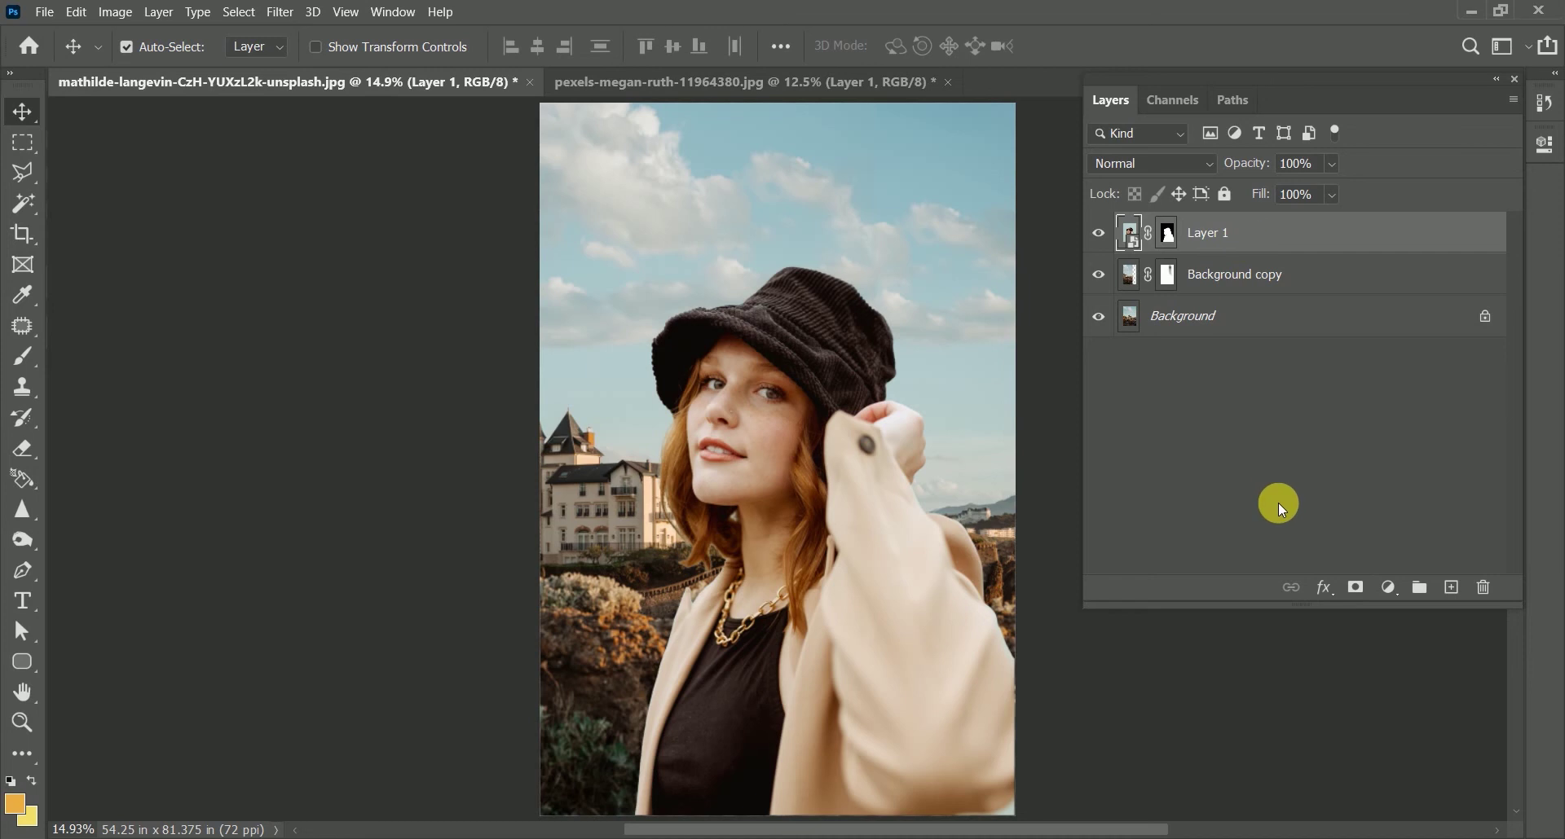
left_click(1389, 586)
left_click(1401, 230)
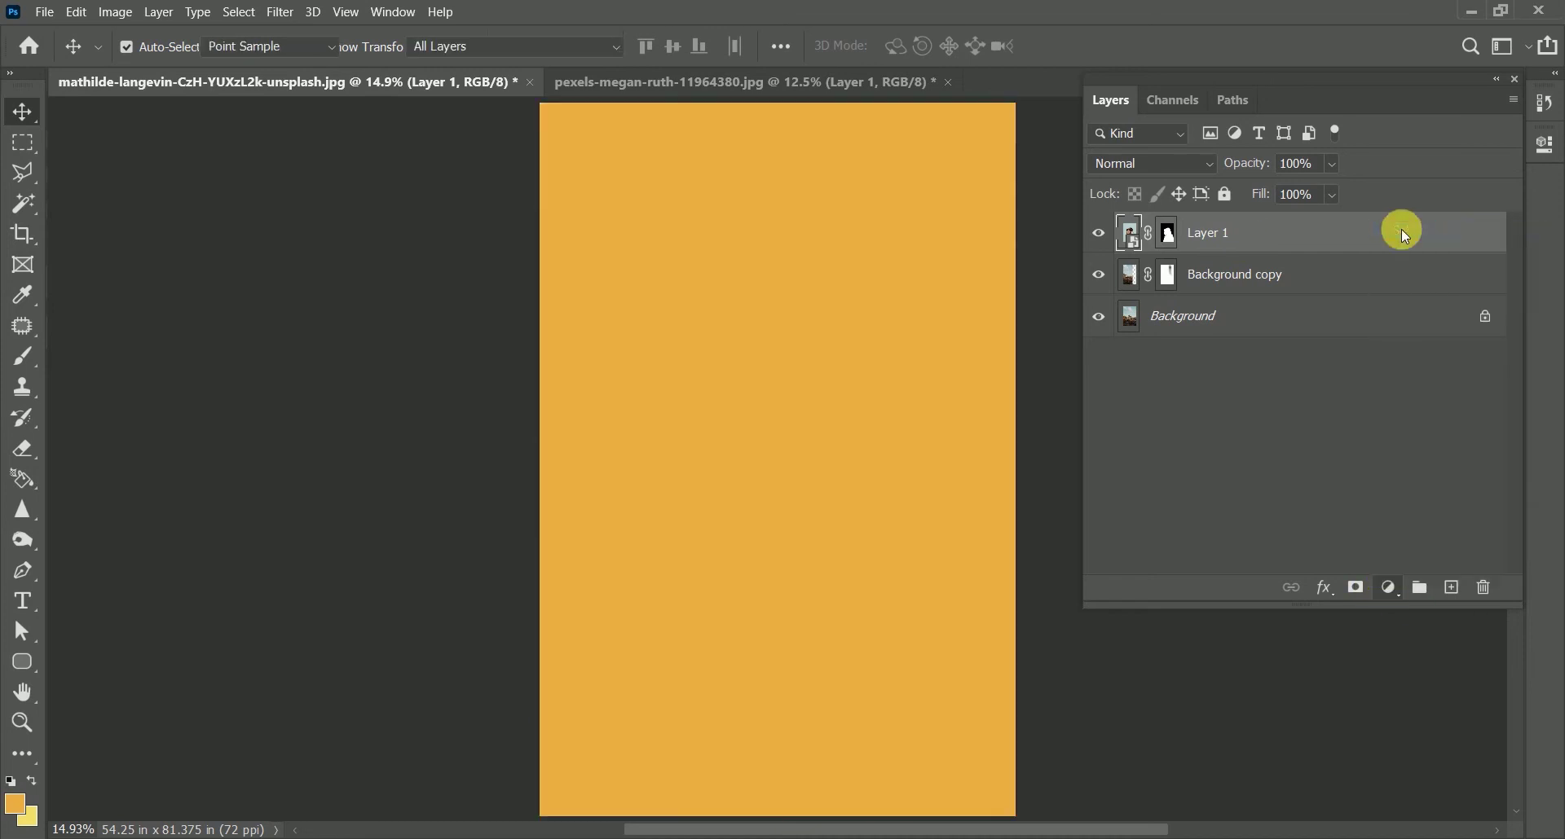
left_click(868, 593)
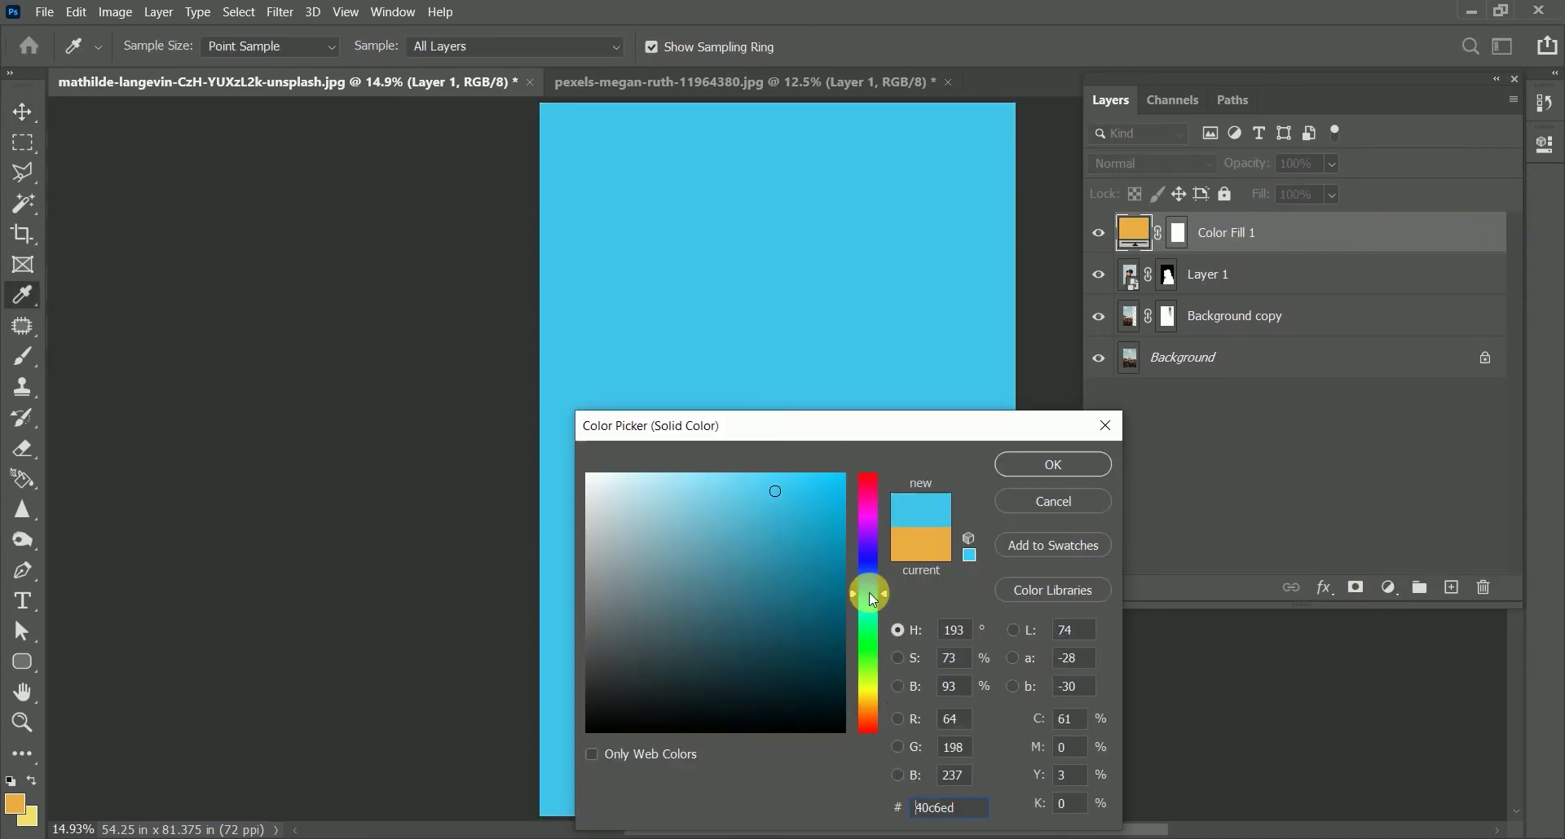
left_click(1063, 453)
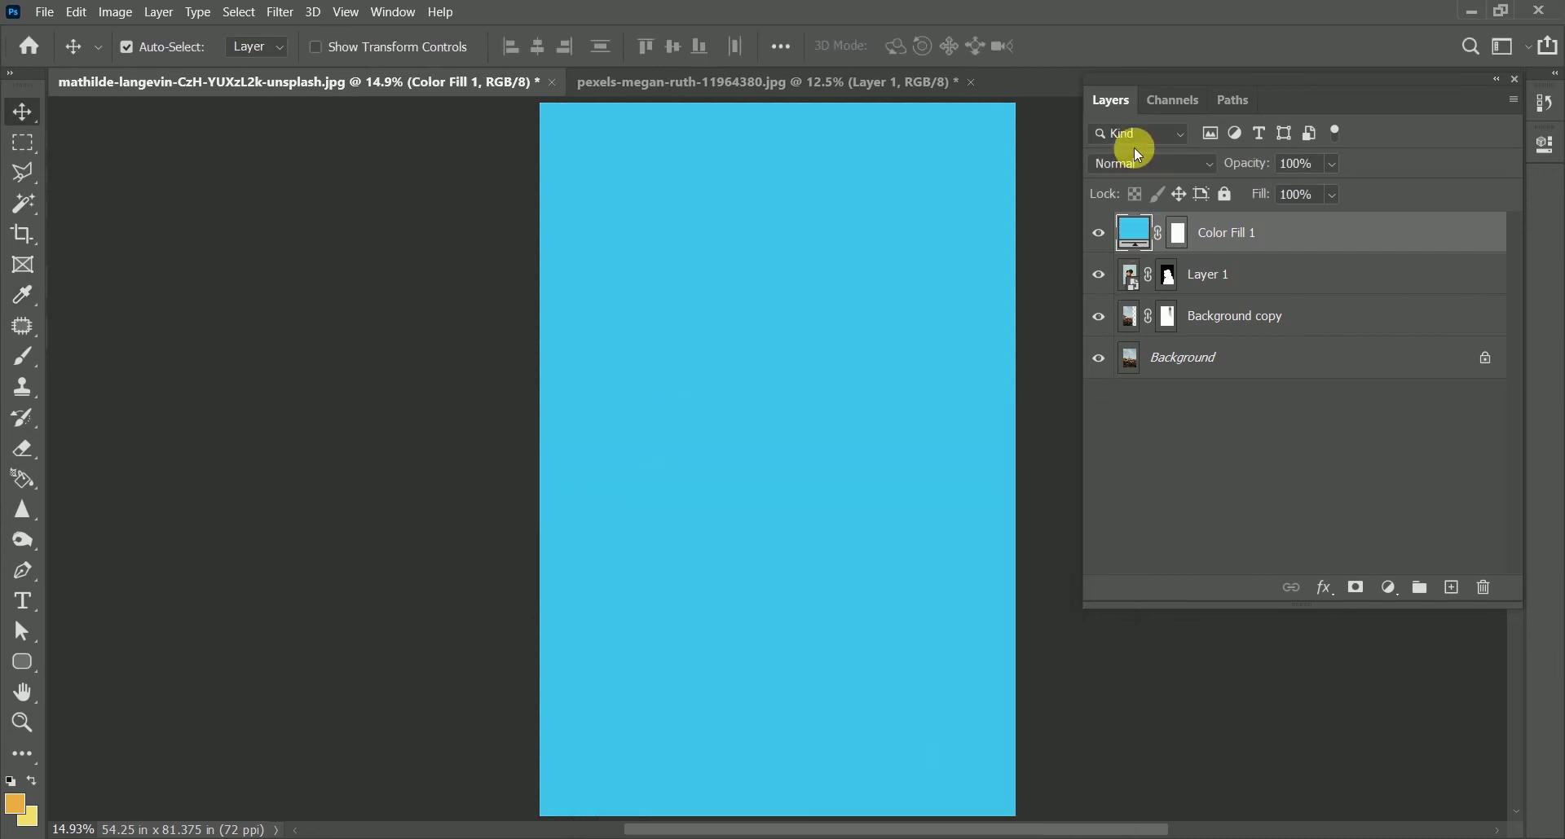
- Blend the fill in Color Burn at 33% opacity and 29% fill, then duplicate it
left_click(1133, 163)
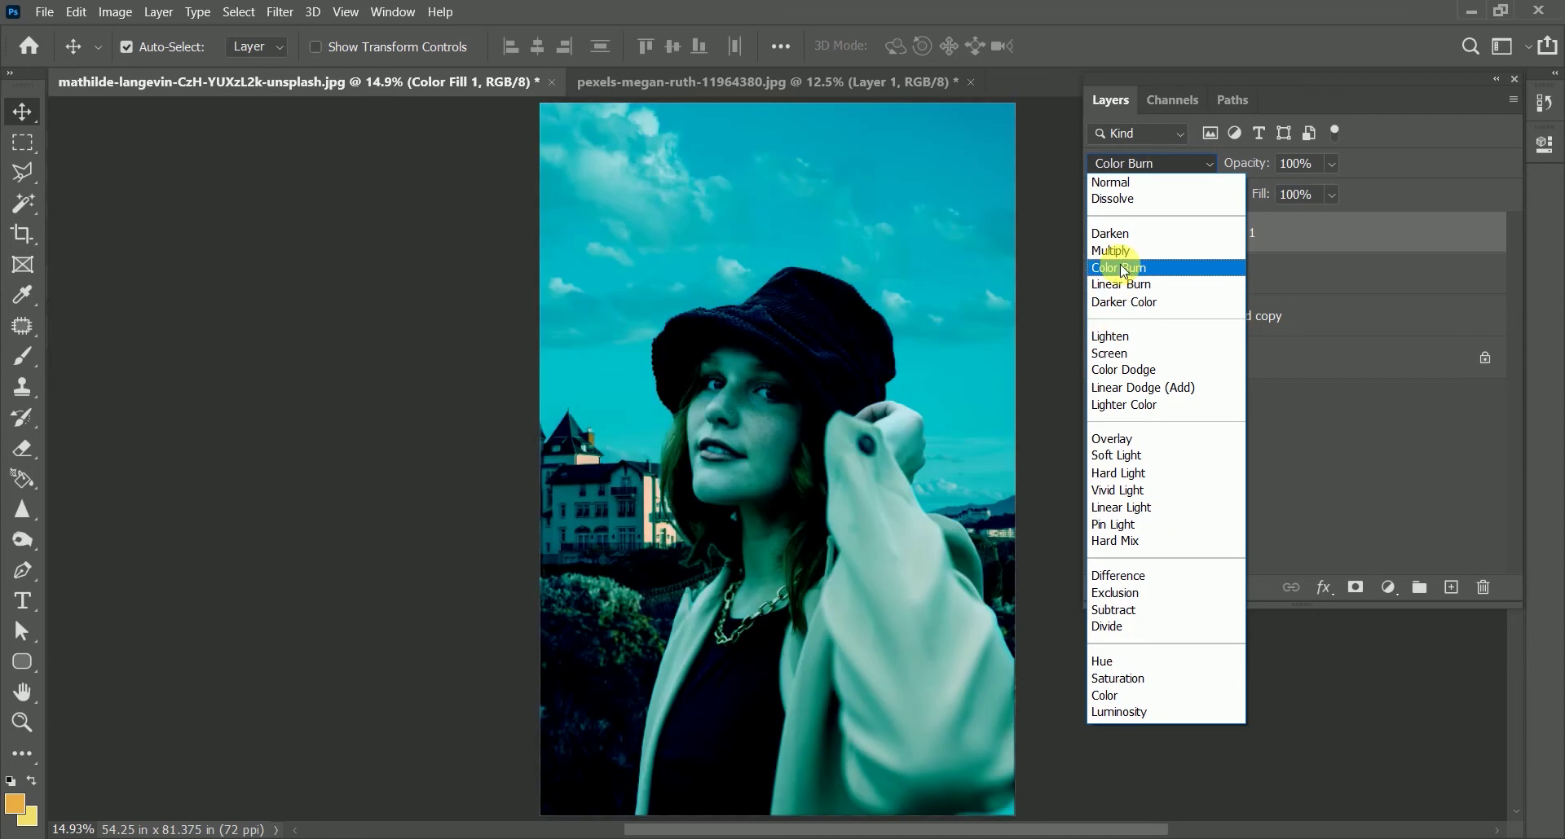
left_click(1123, 271)
mouse_move(1250, 158)
left_mouse_down()
mouse_move(1196, 163)
mouse_move(1235, 202)
mouse_move(1221, 205)
left_mouse_up()
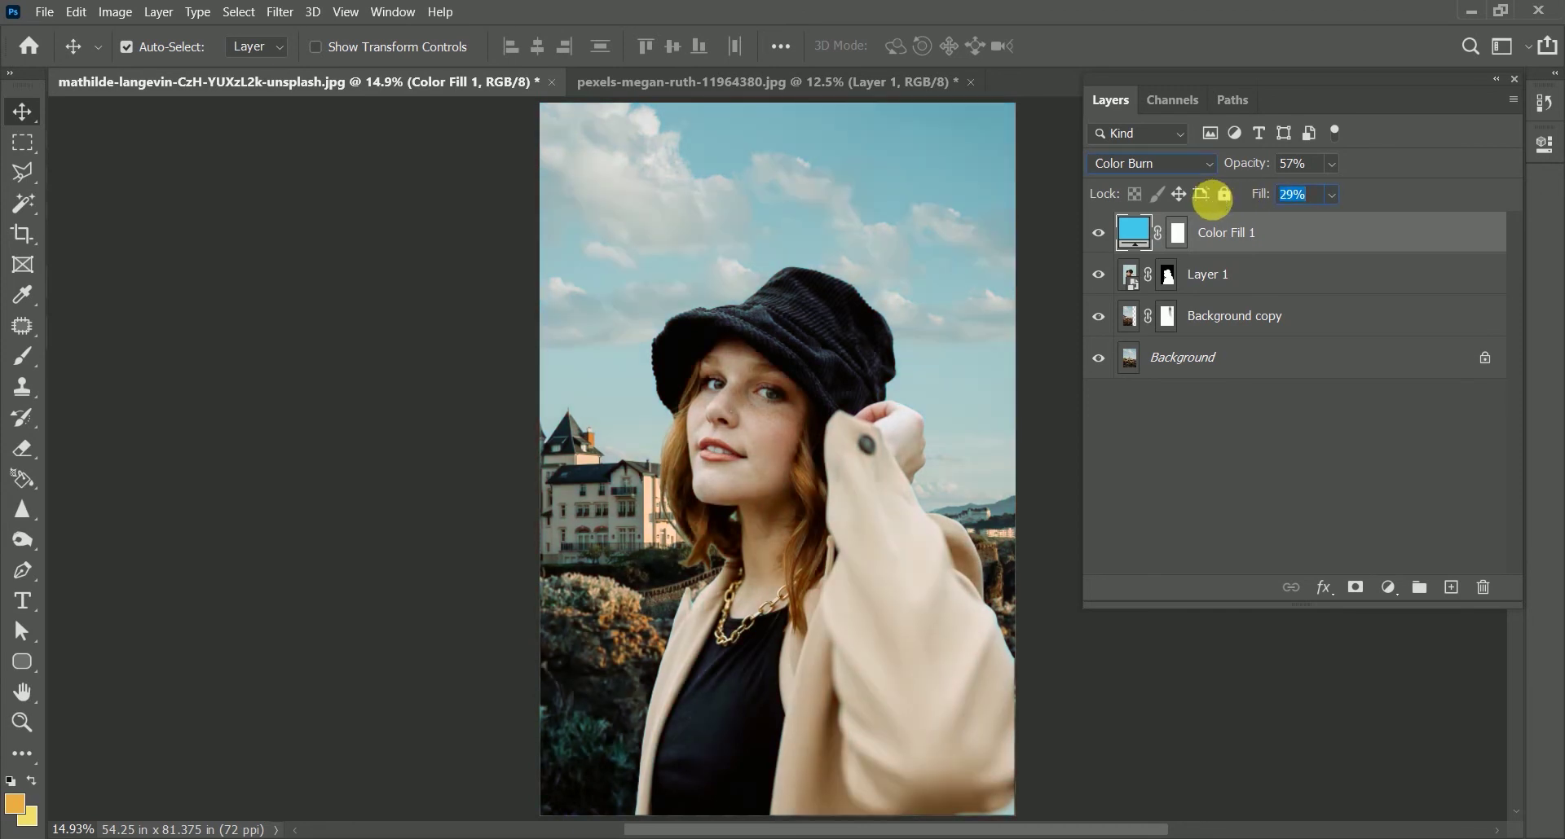
left_click_drag(1258, 164, 1235, 166)
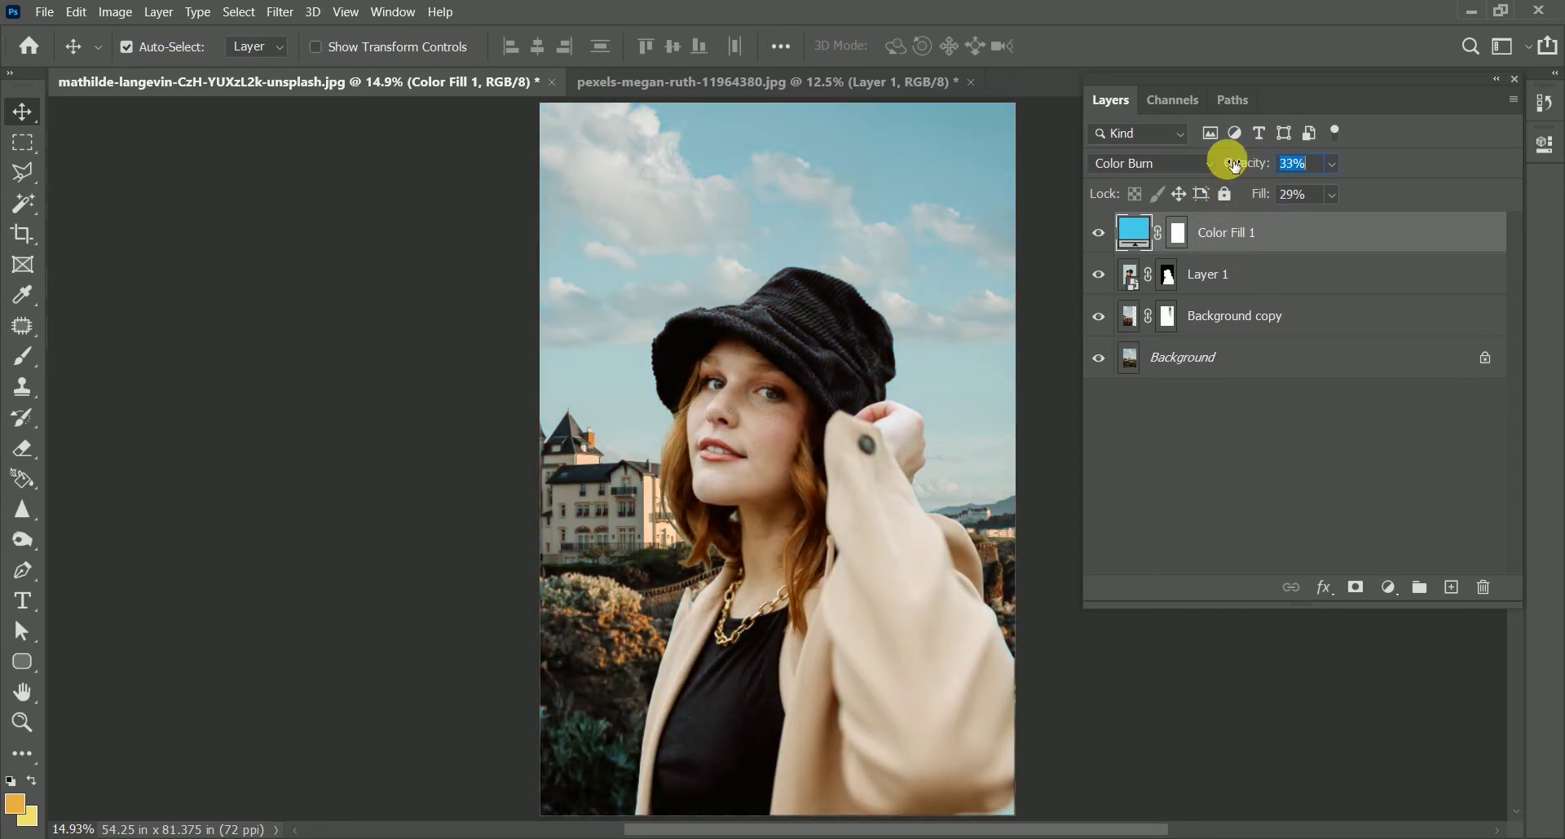
key("ctrl+j")
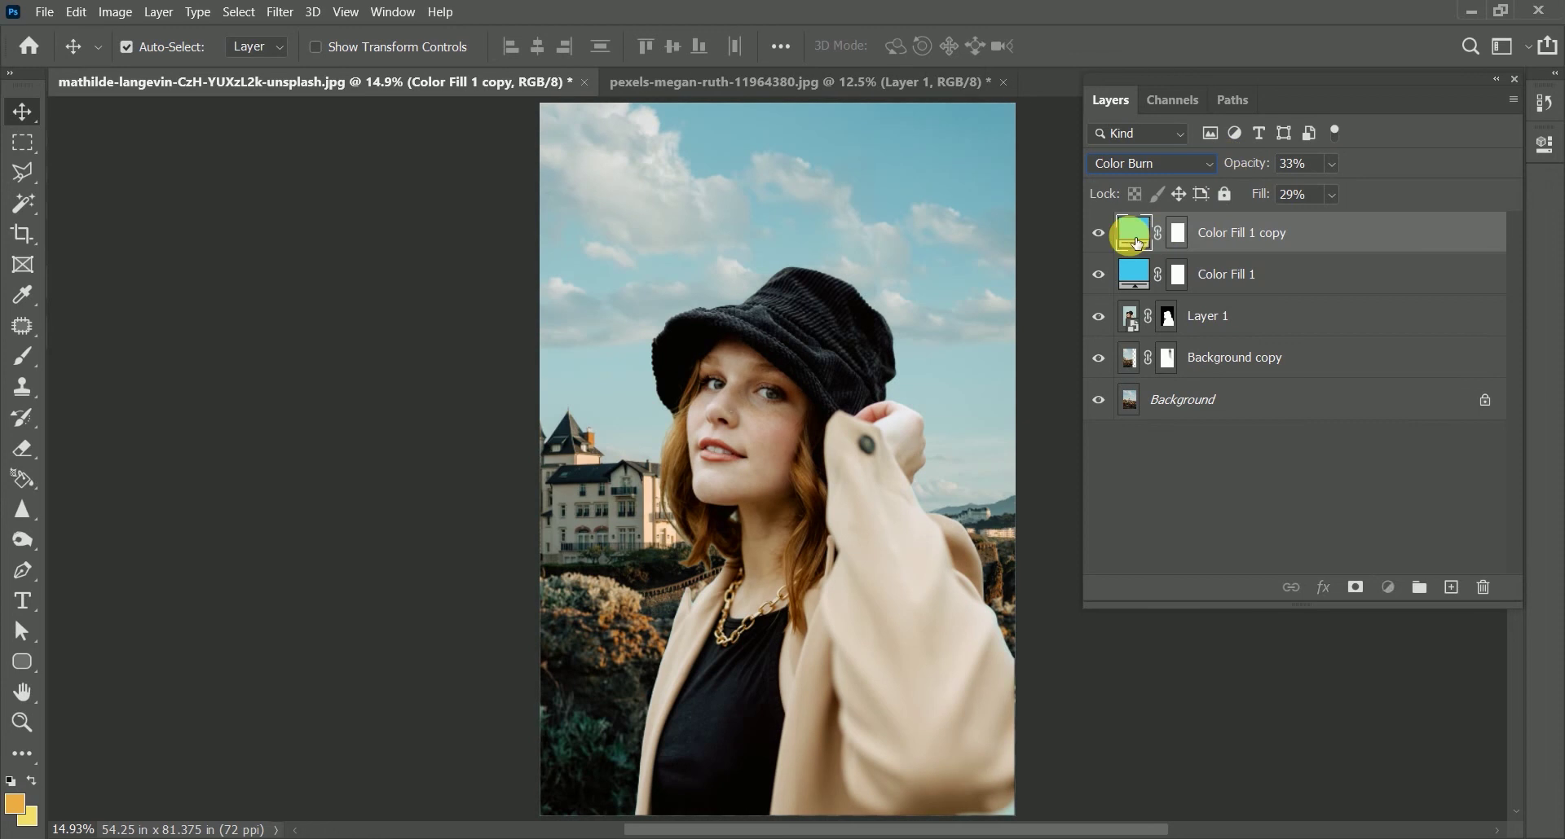
- Change the Color Fill 1 copy's colour to magenta #fc03a1
double_click(1137, 243)
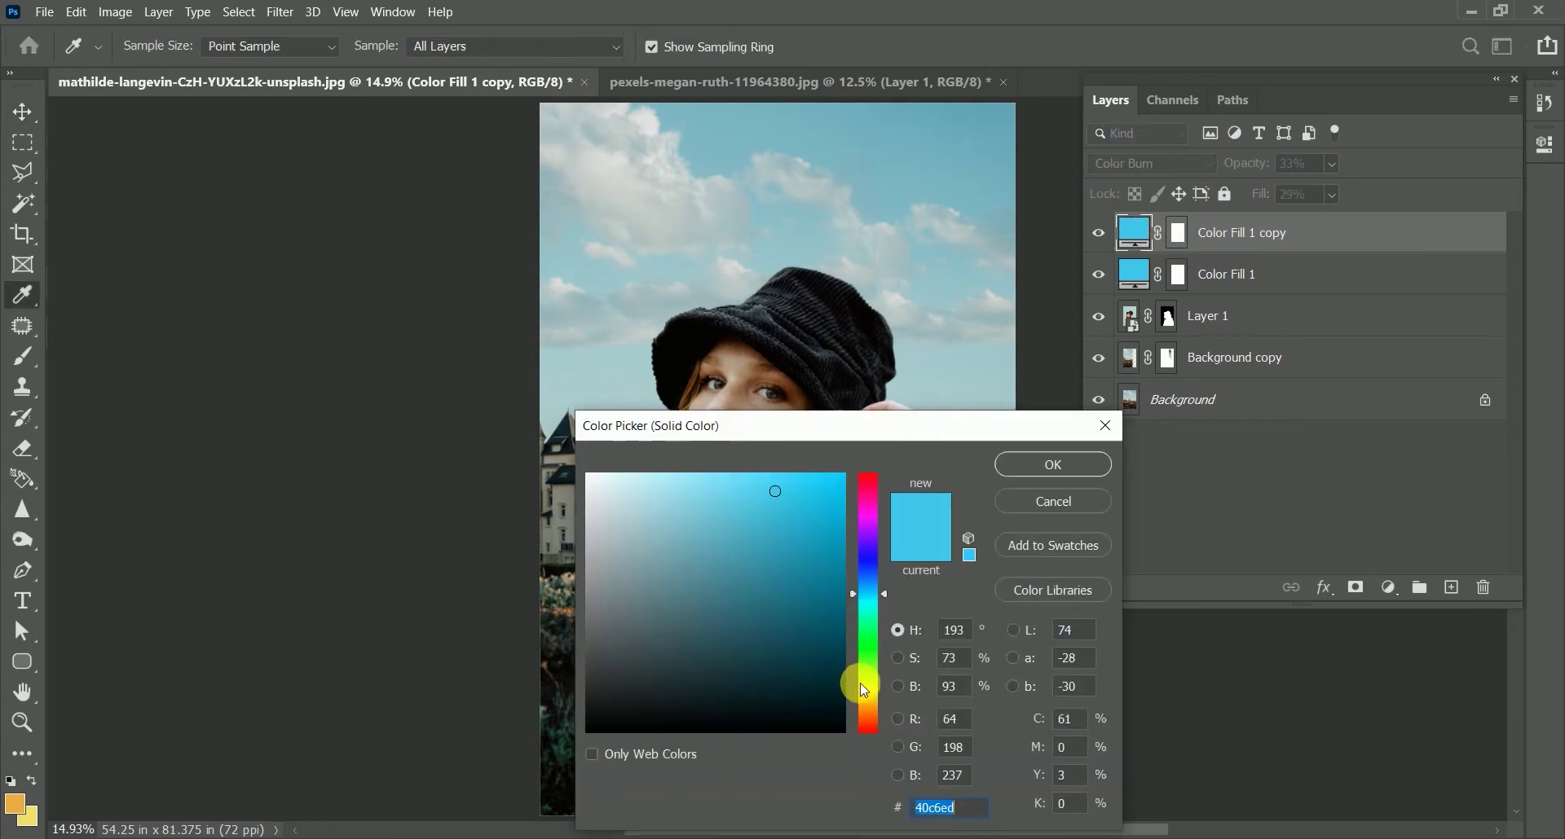
left_click(828, 689)
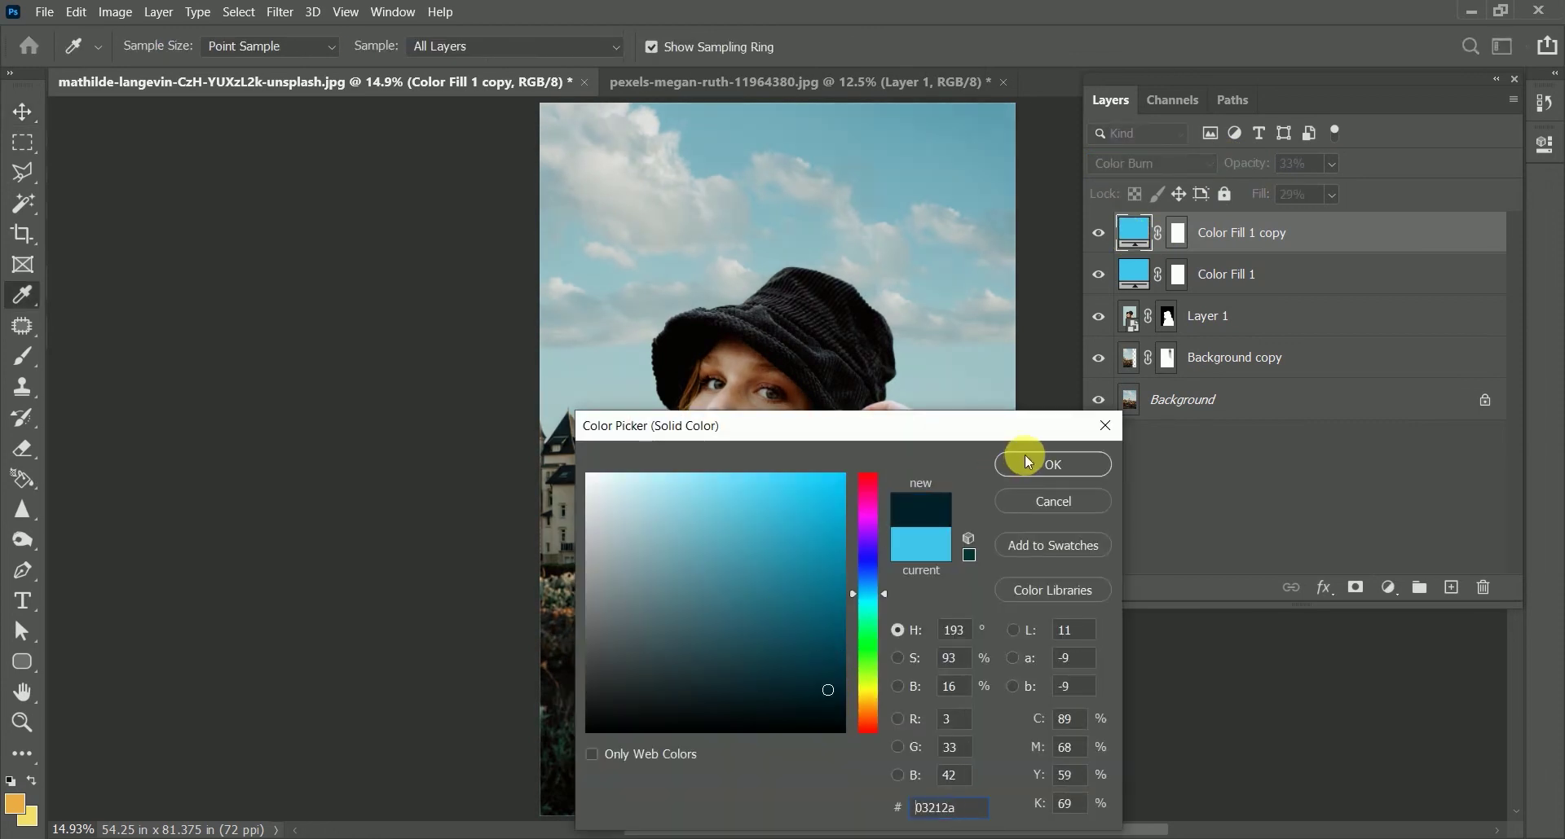
left_click(869, 500)
left_click(842, 477)
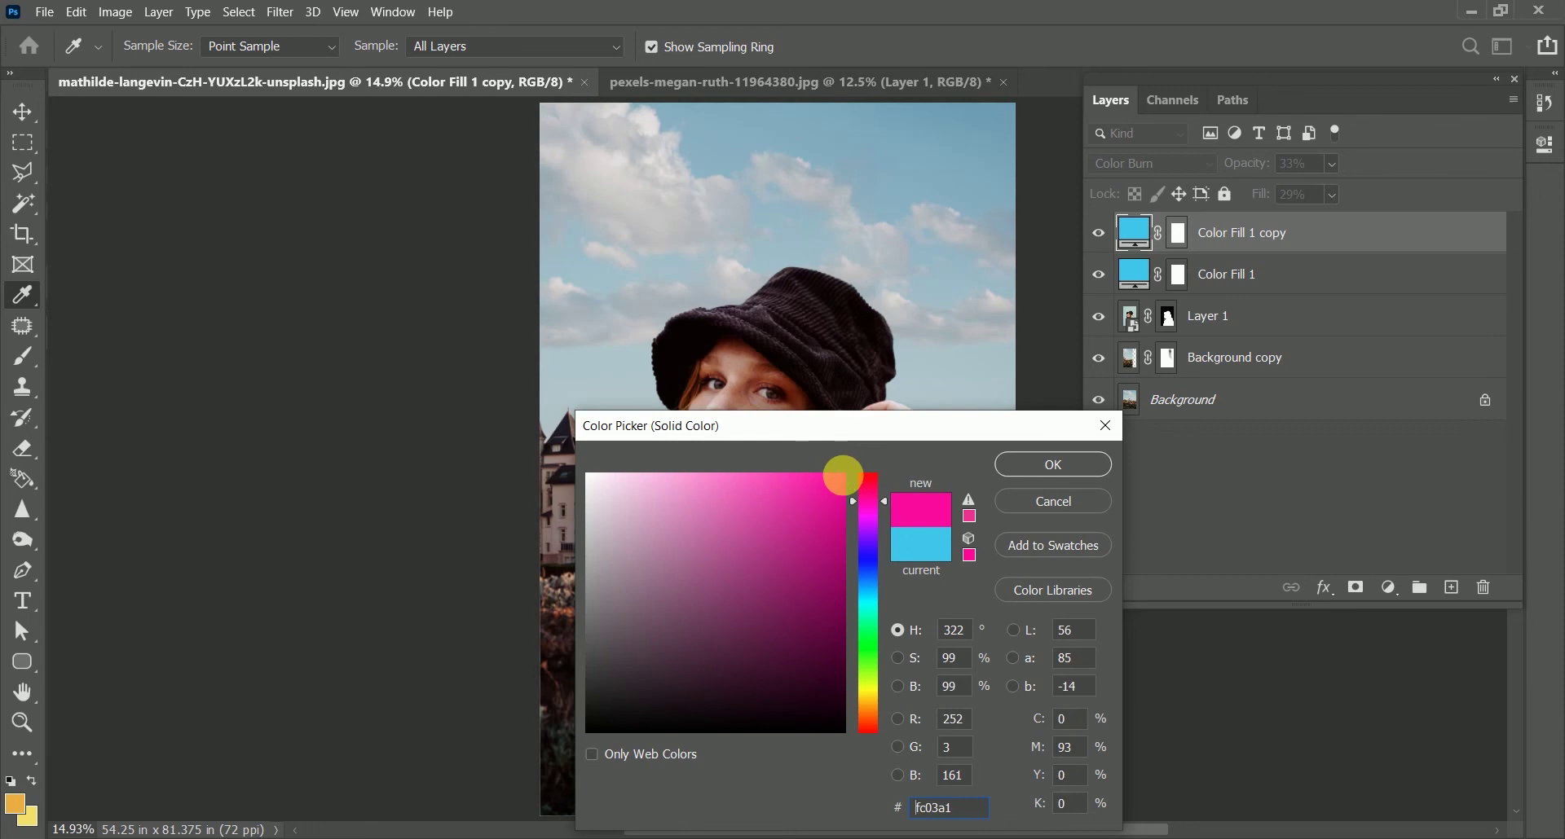
left_click(1023, 456)
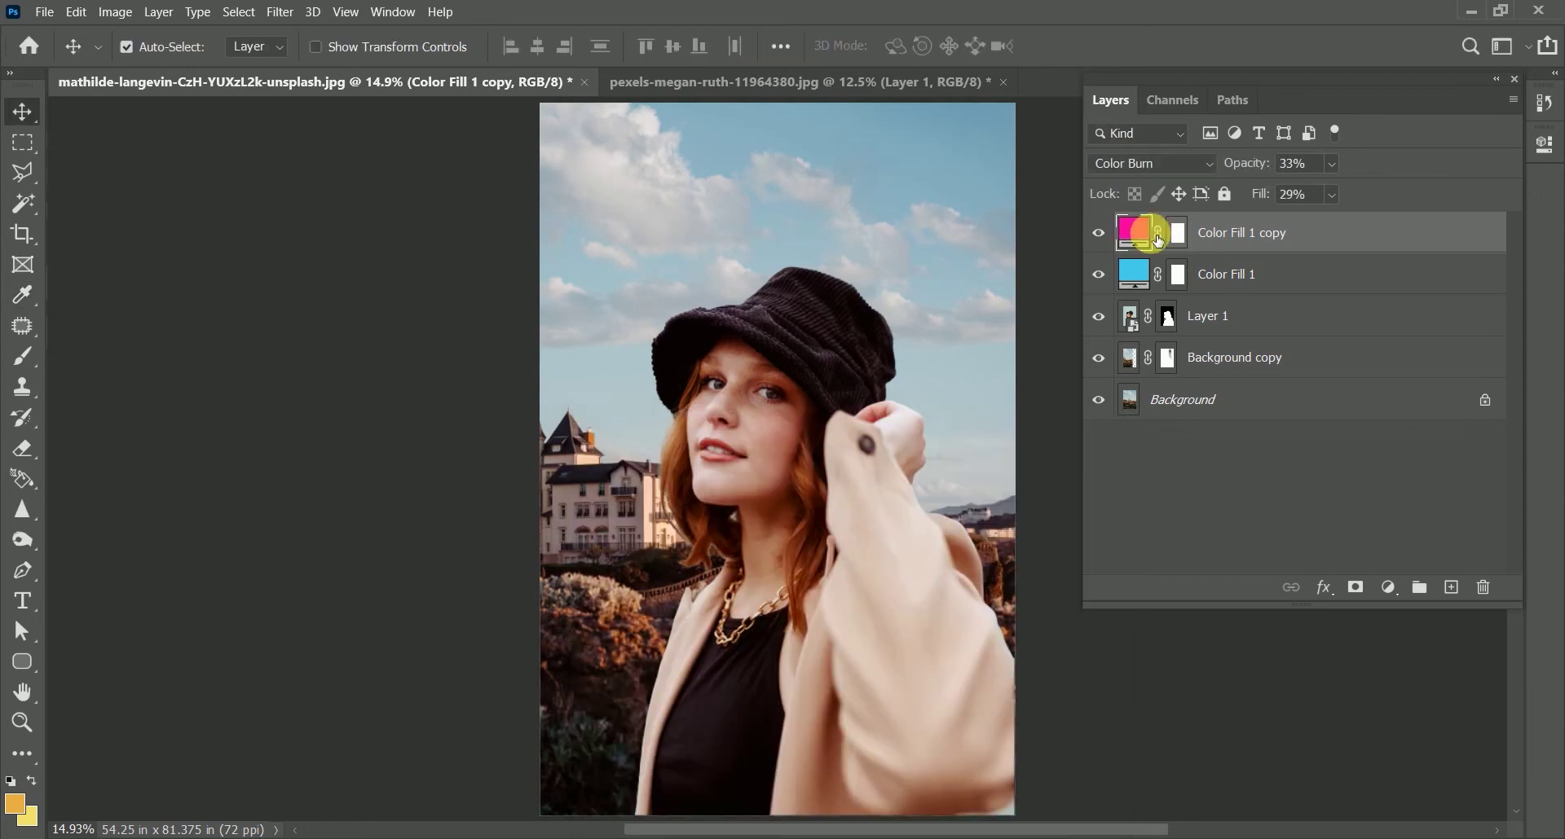
- Set the magenta fill copy's blend mode to Saturation
left_click(1156, 166)
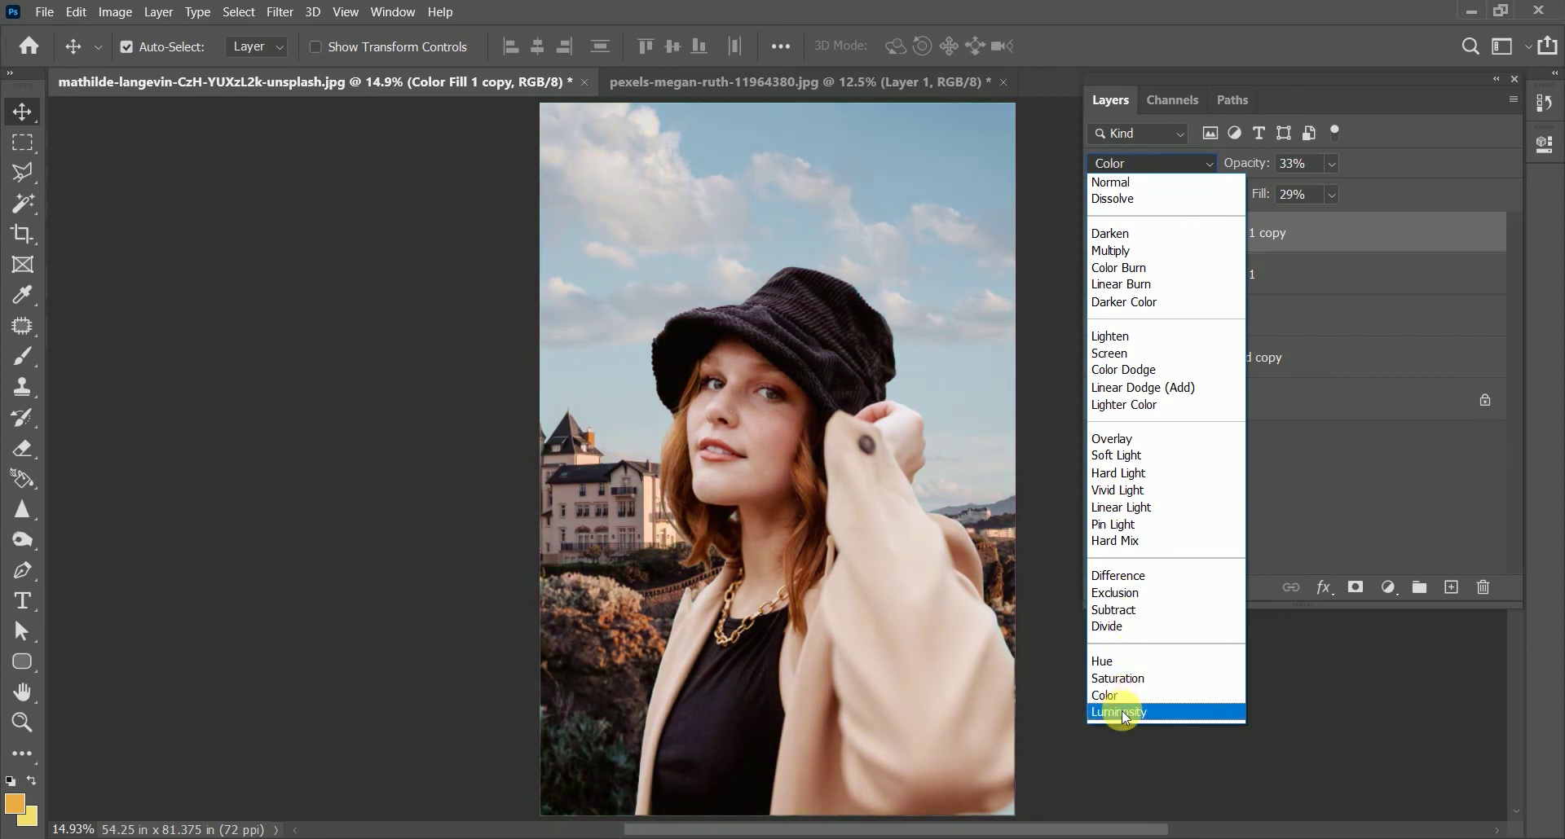
left_click(1118, 679)
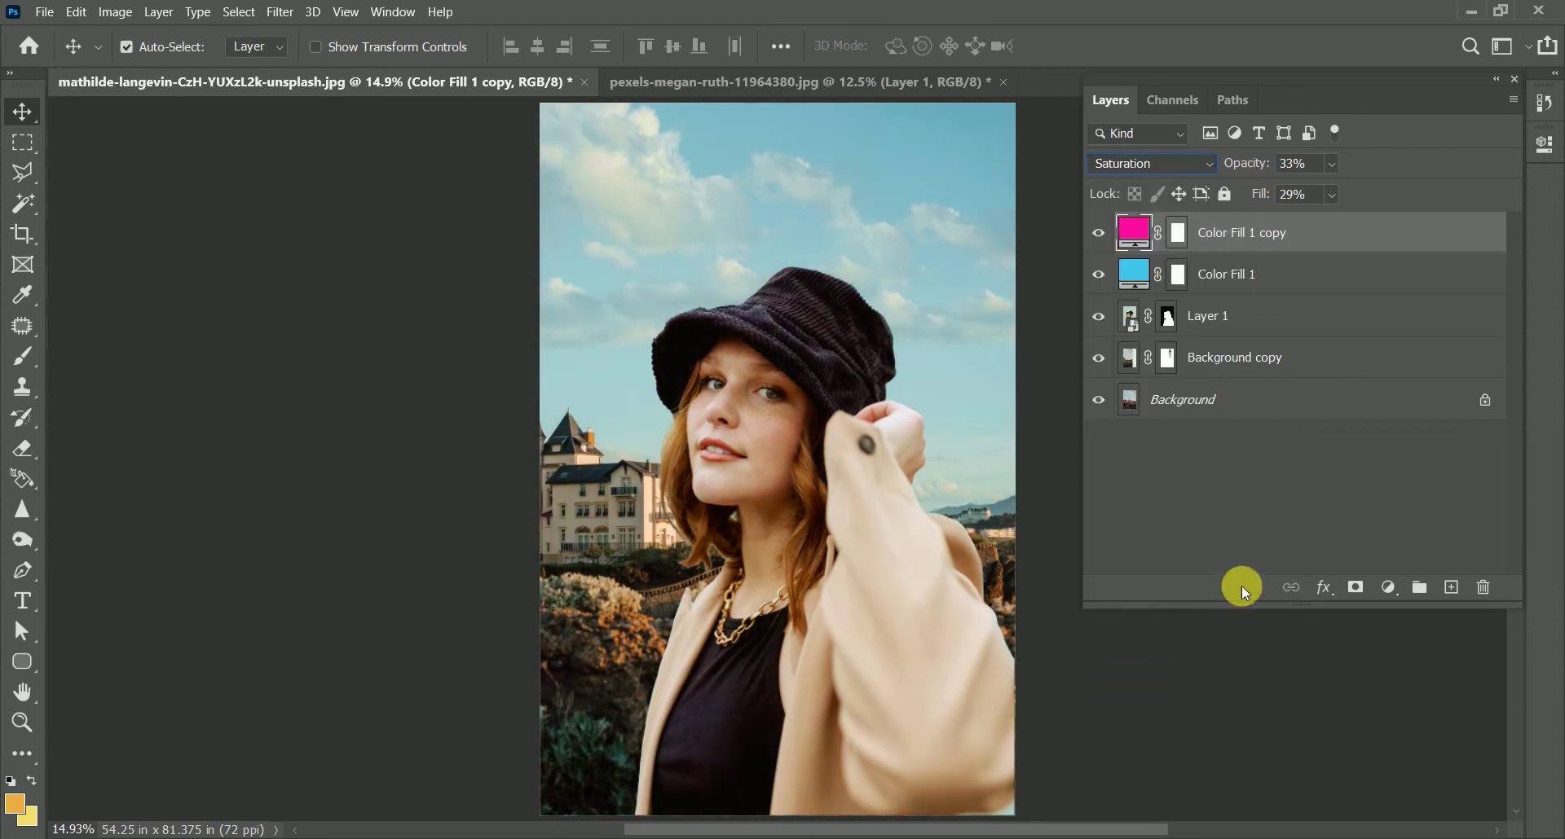
left_click(1391, 585)
- Add Exposure 1 with exposure +0.38 and gamma correction 0.91
left_click(1422, 356)
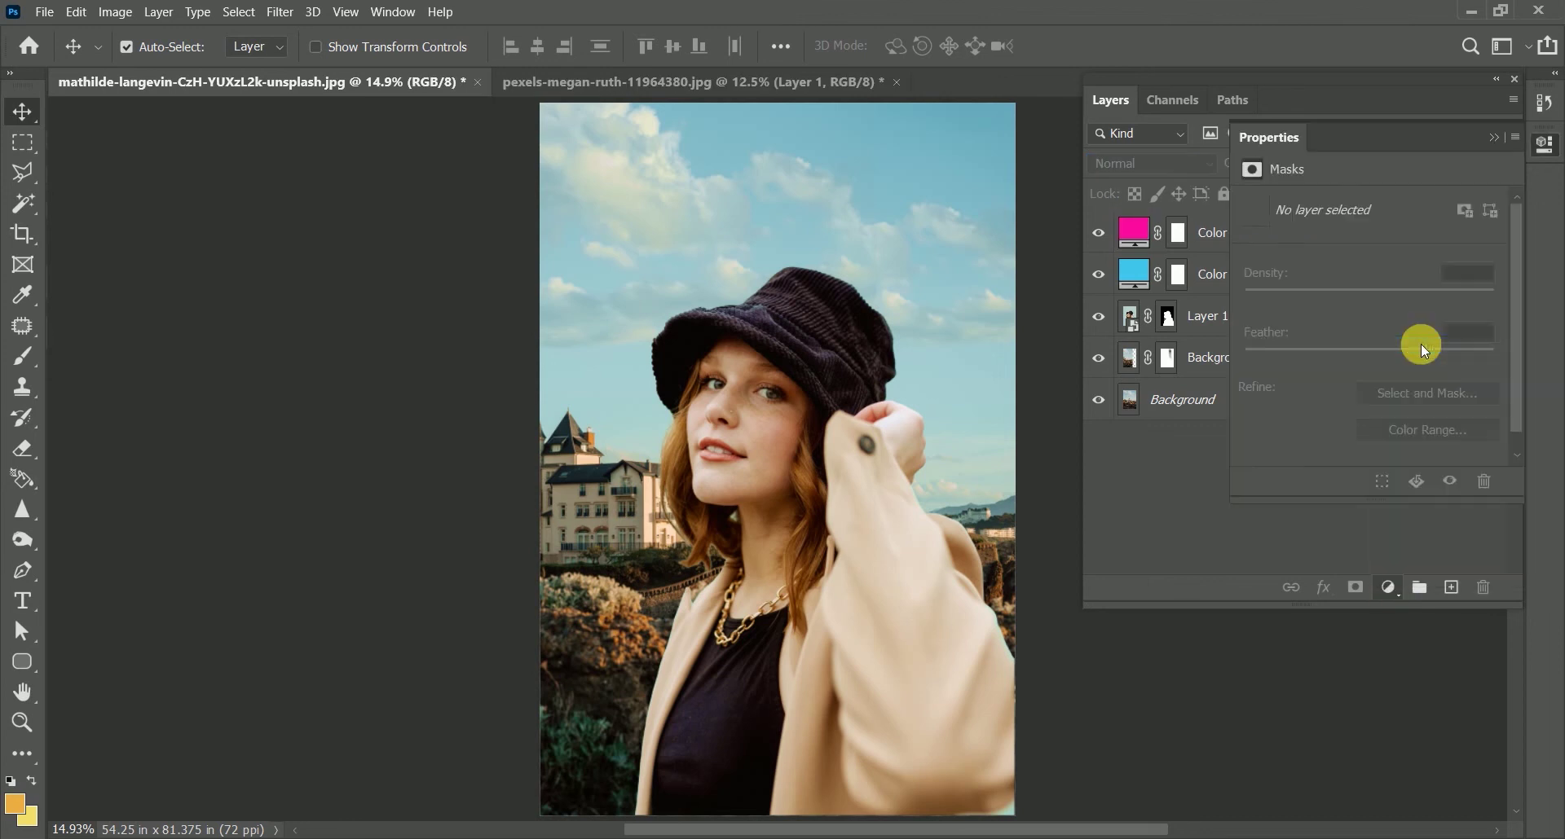
left_click_drag(1146, 135, 348, 161)
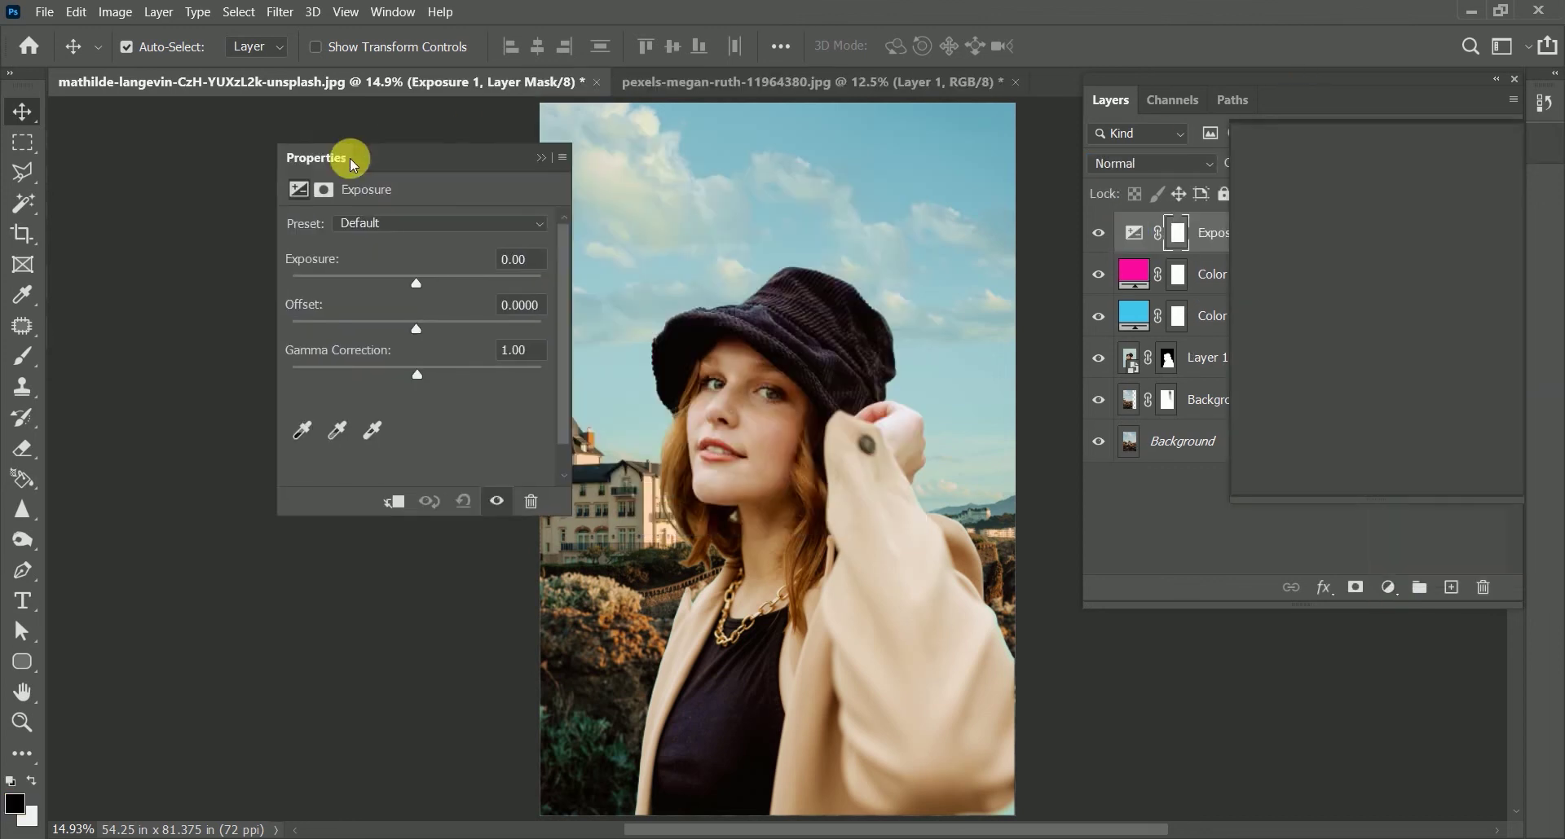
left_click_drag(395, 281, 399, 339)
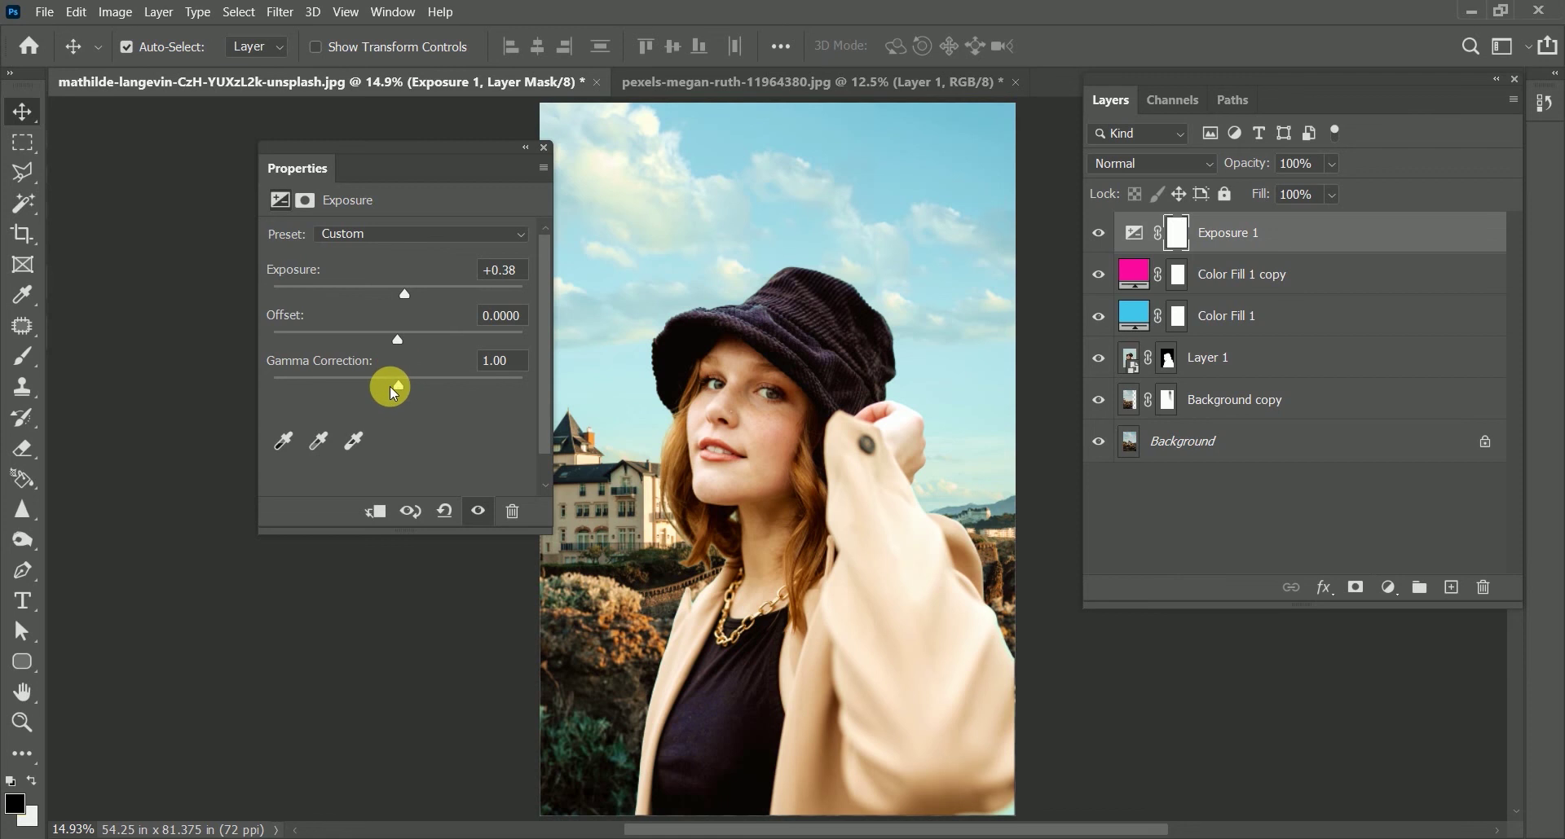
left_click_drag(387, 387, 410, 392)
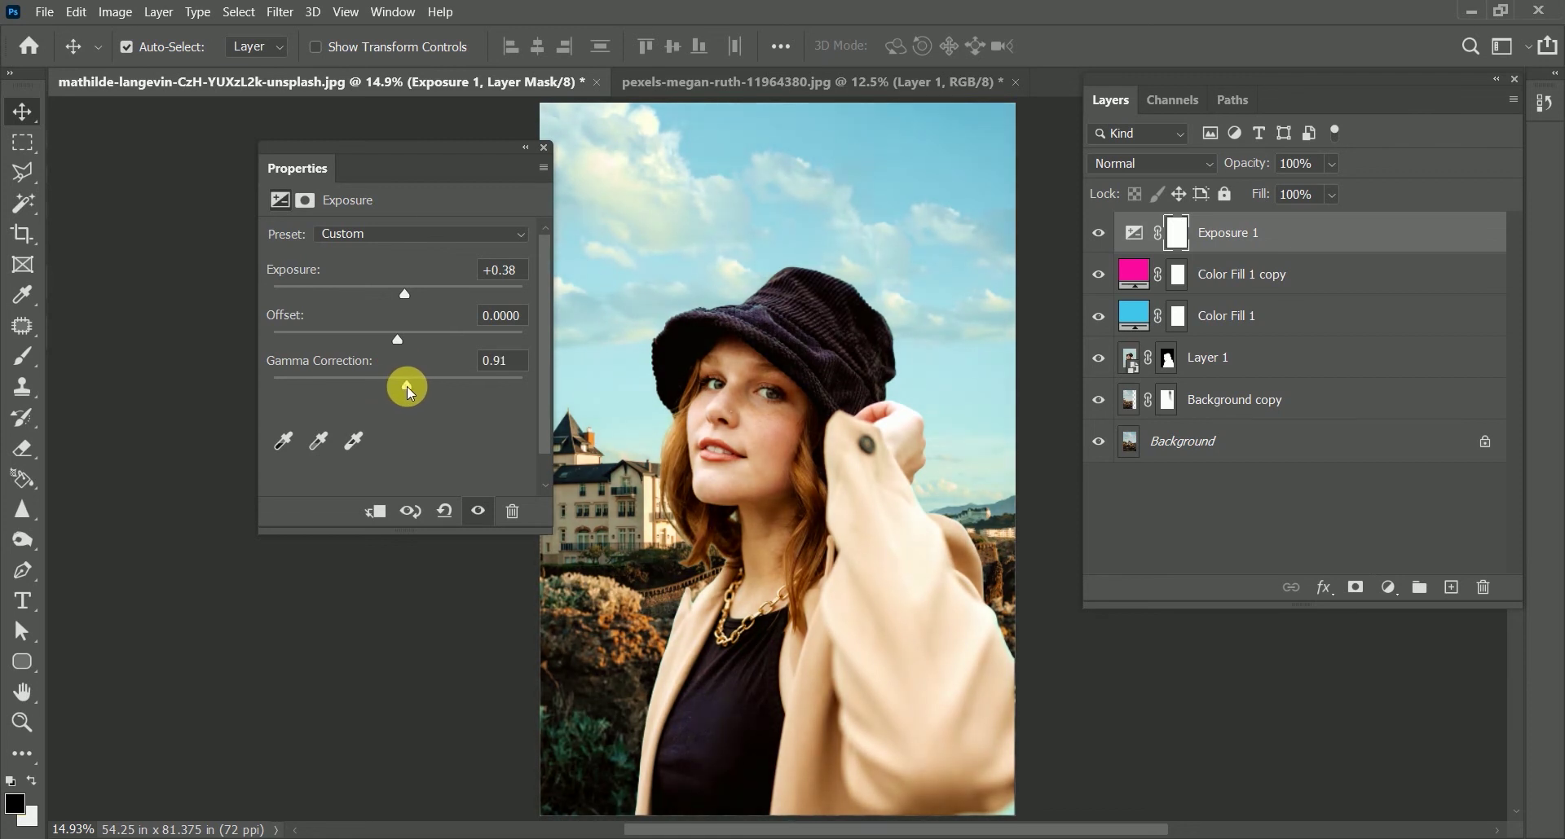
left_click(544, 148)
- Add a Curves adjustment layer using the Cross Process (RGB) preset
left_click(1392, 586)
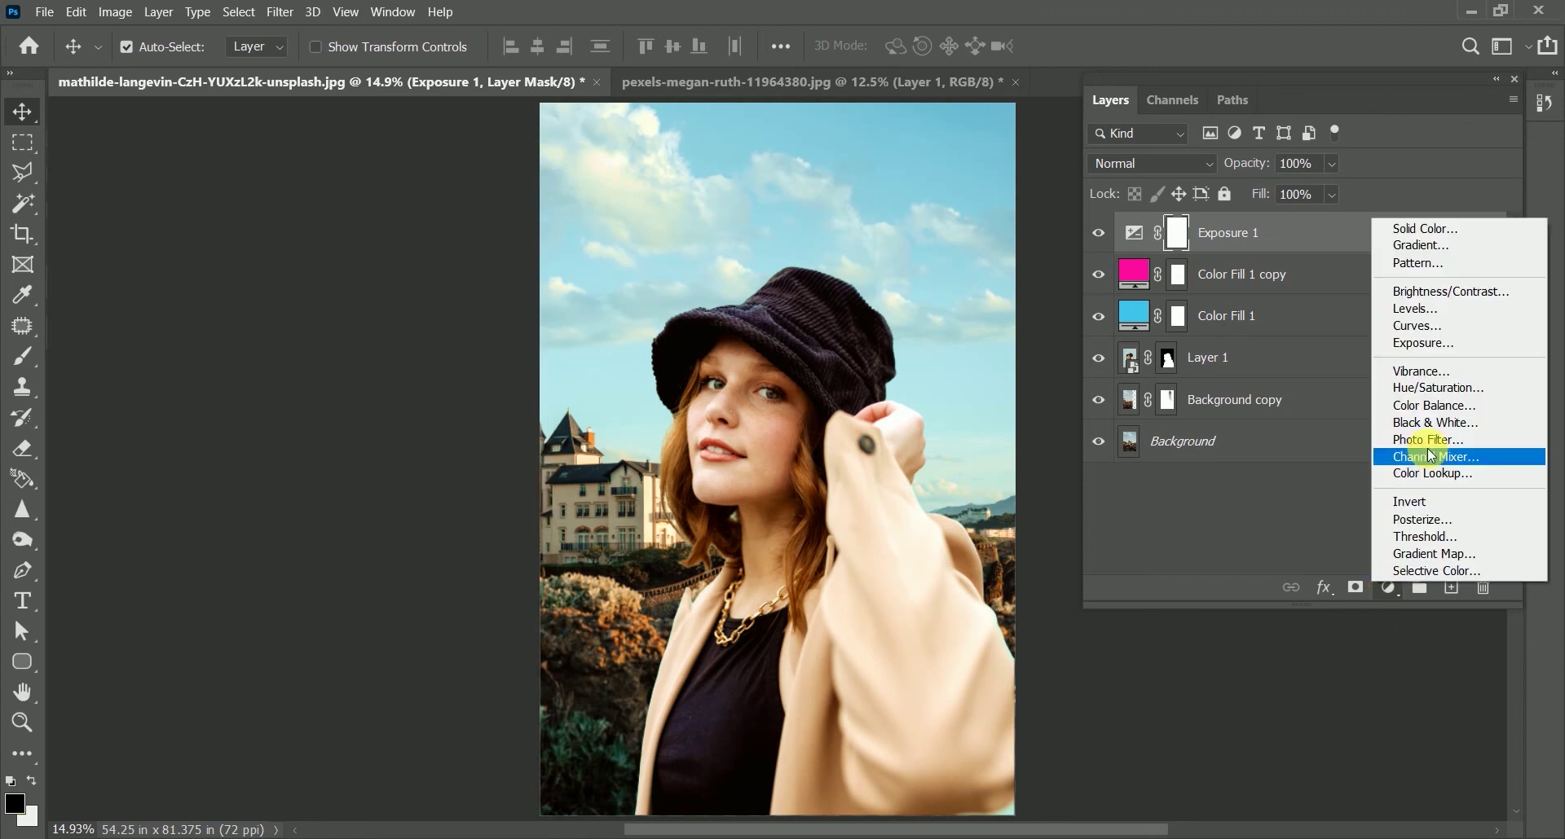
left_click(1435, 327)
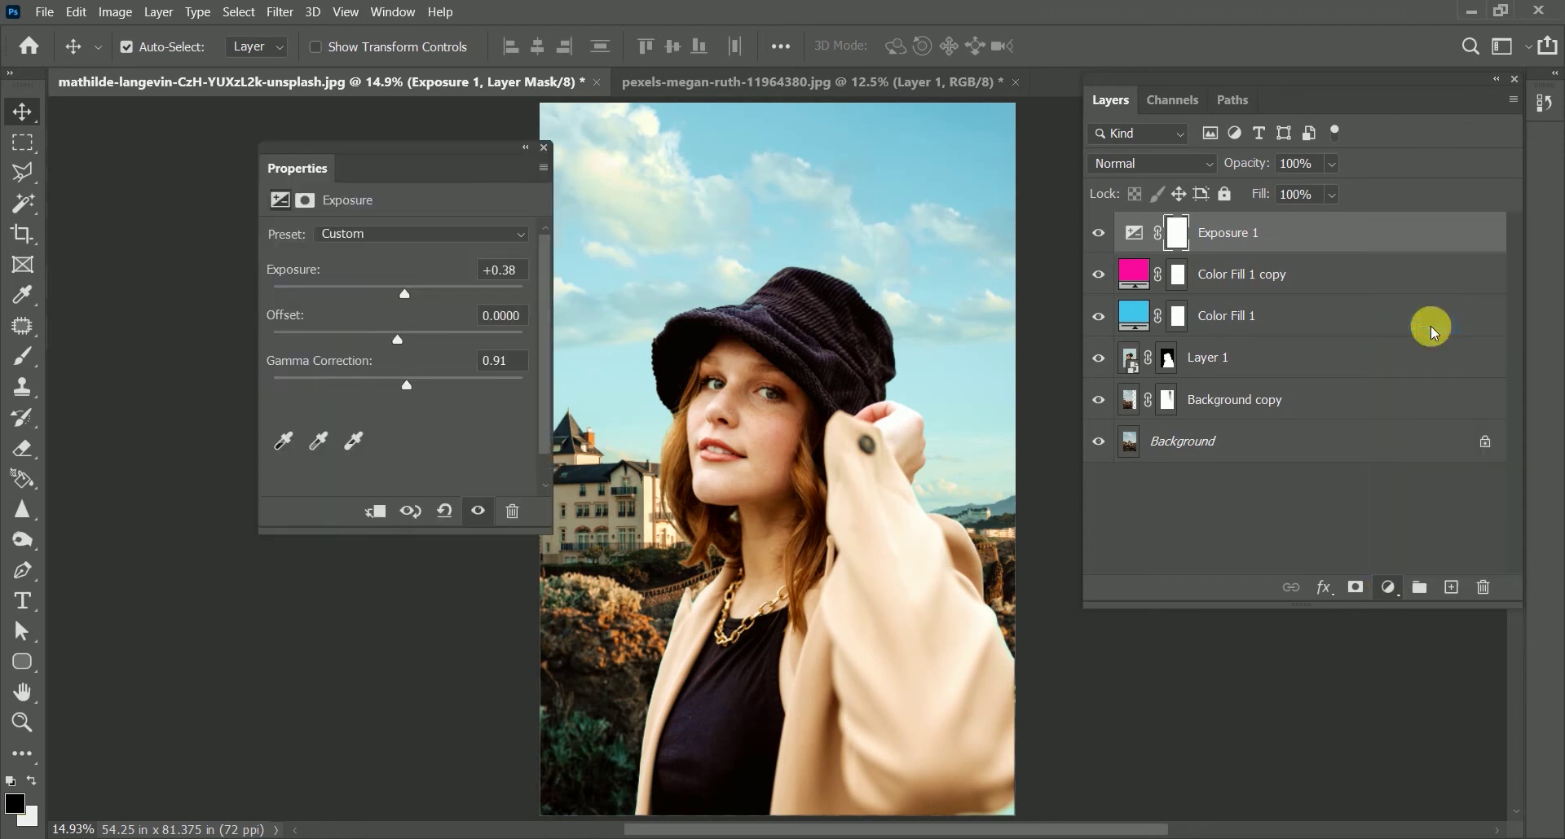
left_click(398, 232)
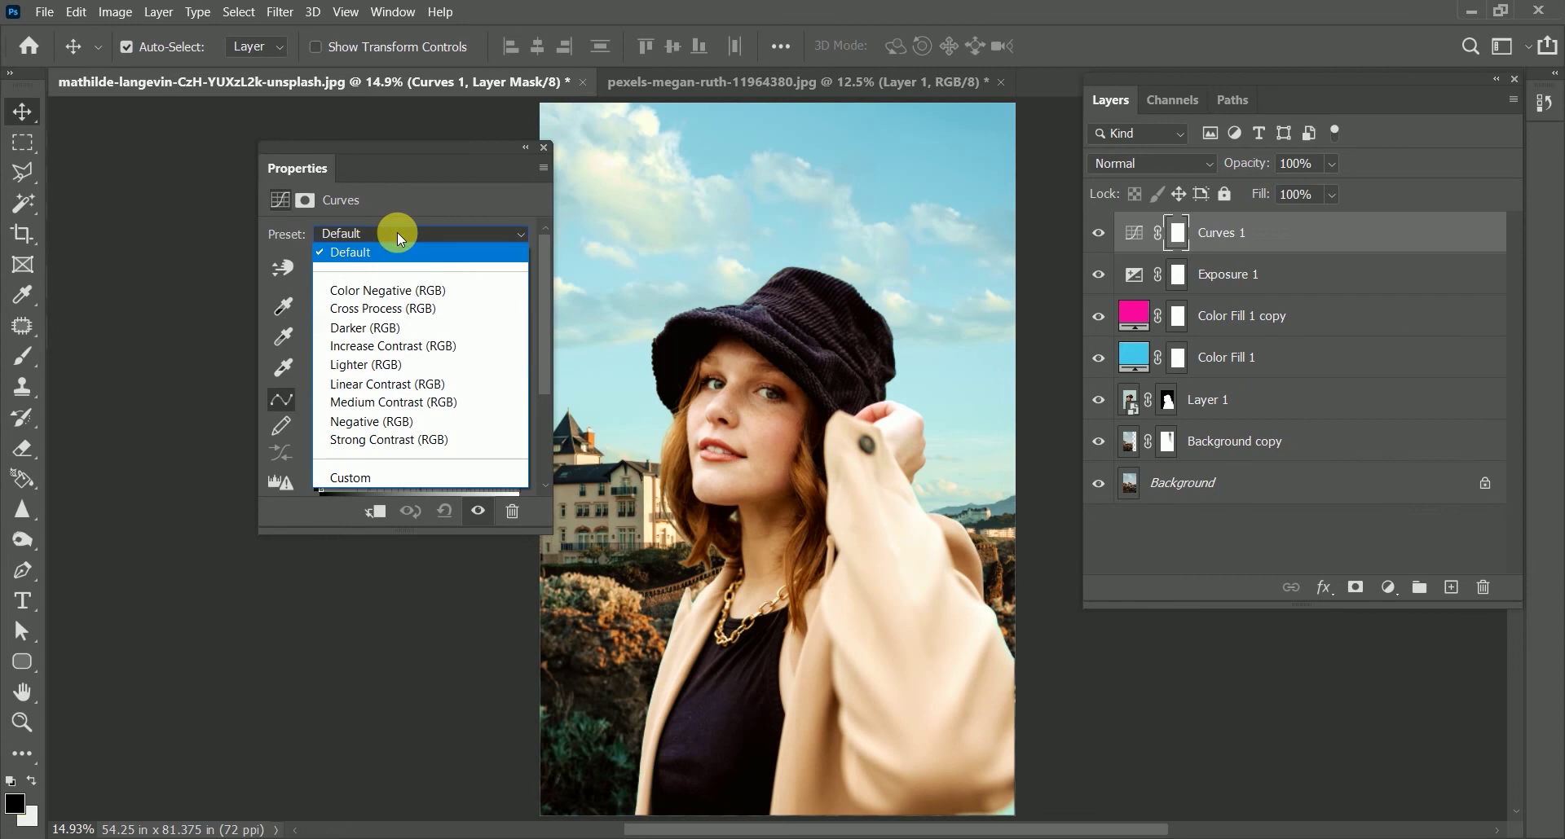
left_click(388, 308)
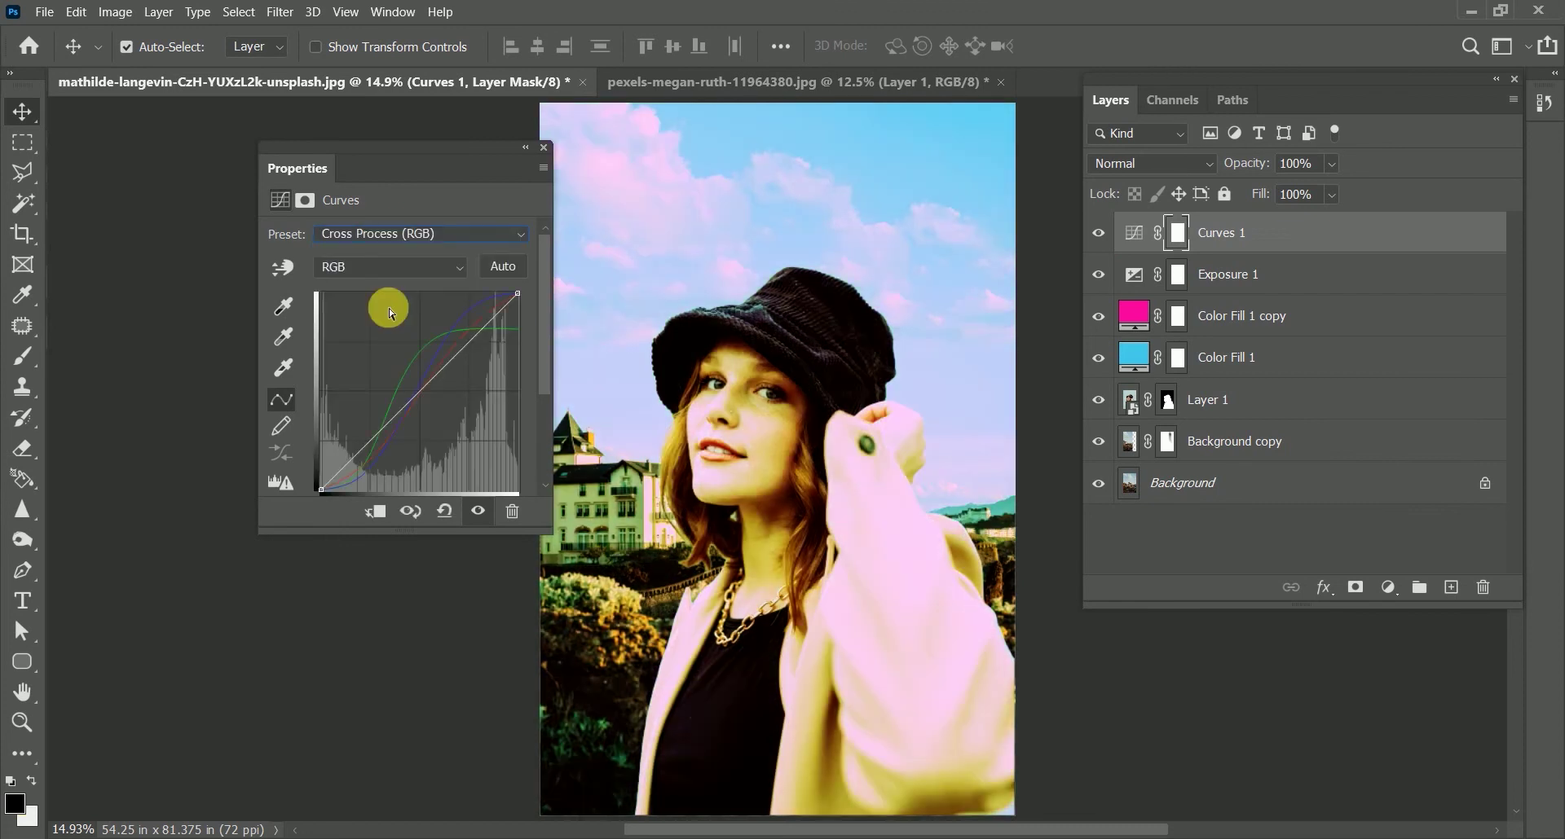
left_click(546, 146)
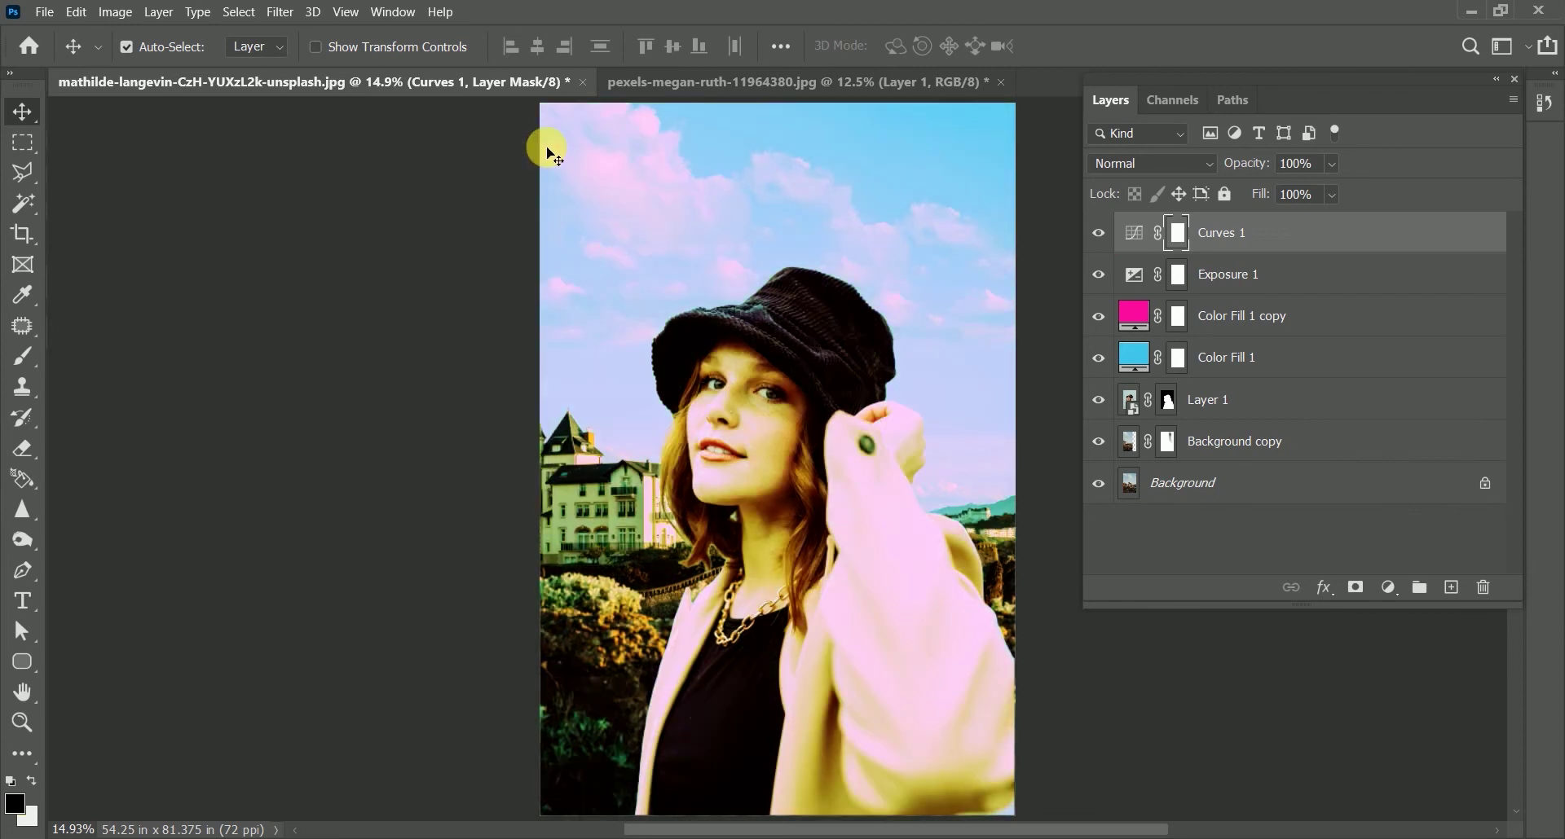
- Set the Curves 1 layer's blend mode to Pin Light
left_click(1135, 161)
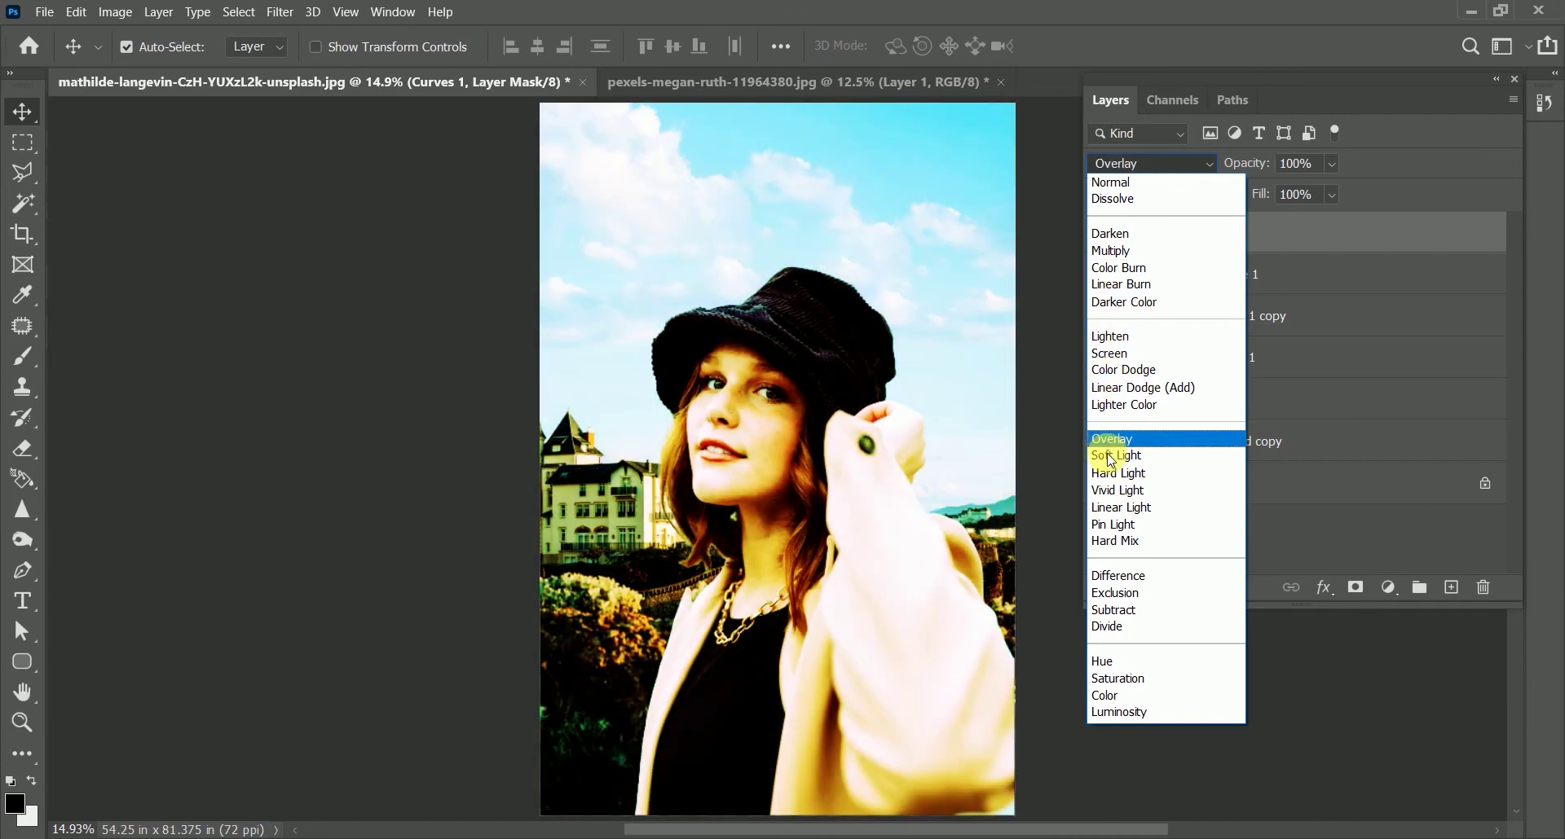
left_click(1110, 526)
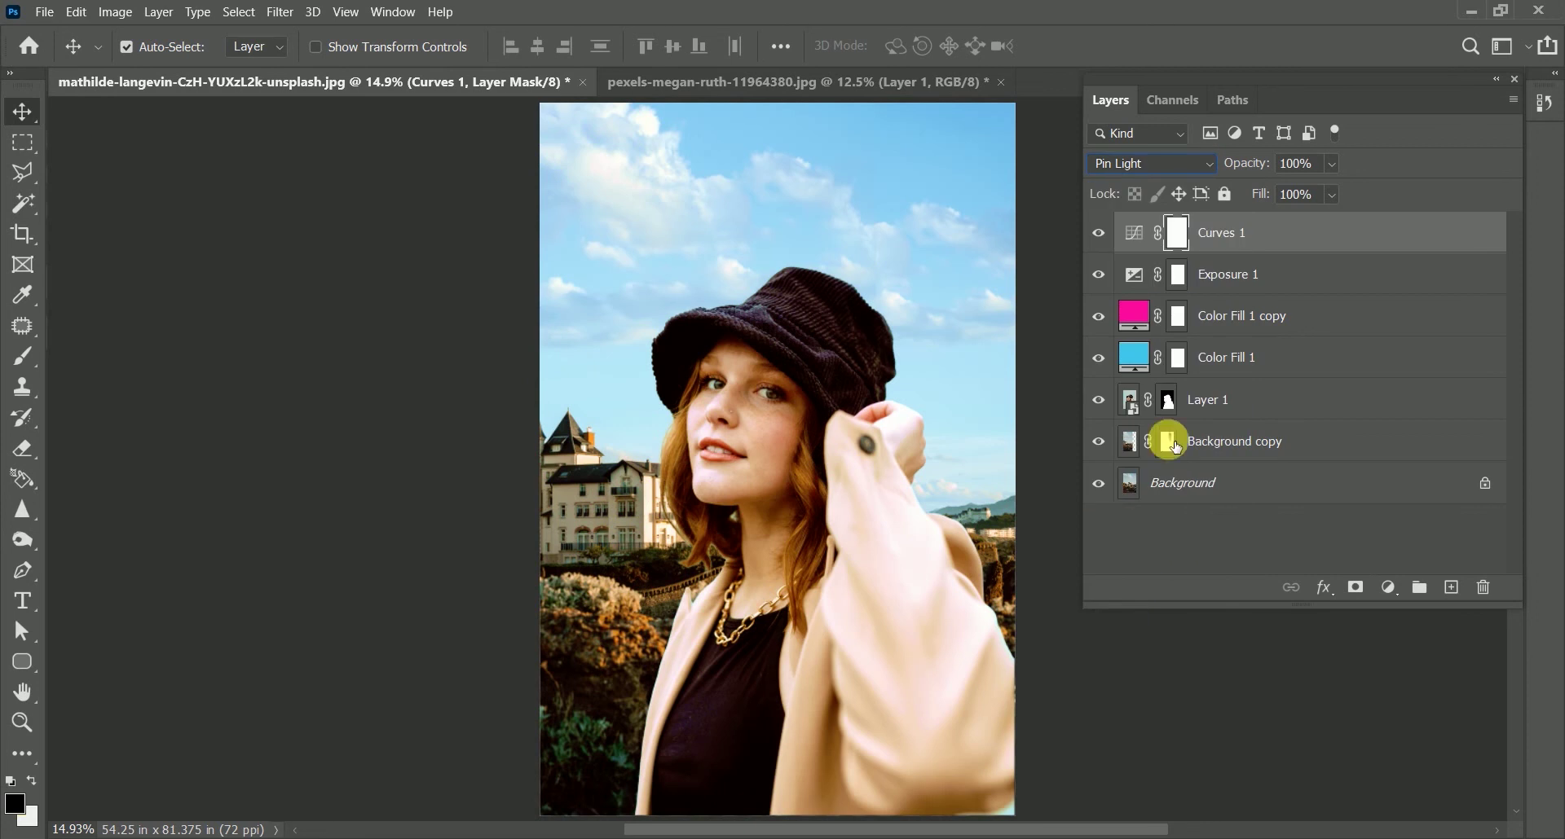
left_click(1383, 599)
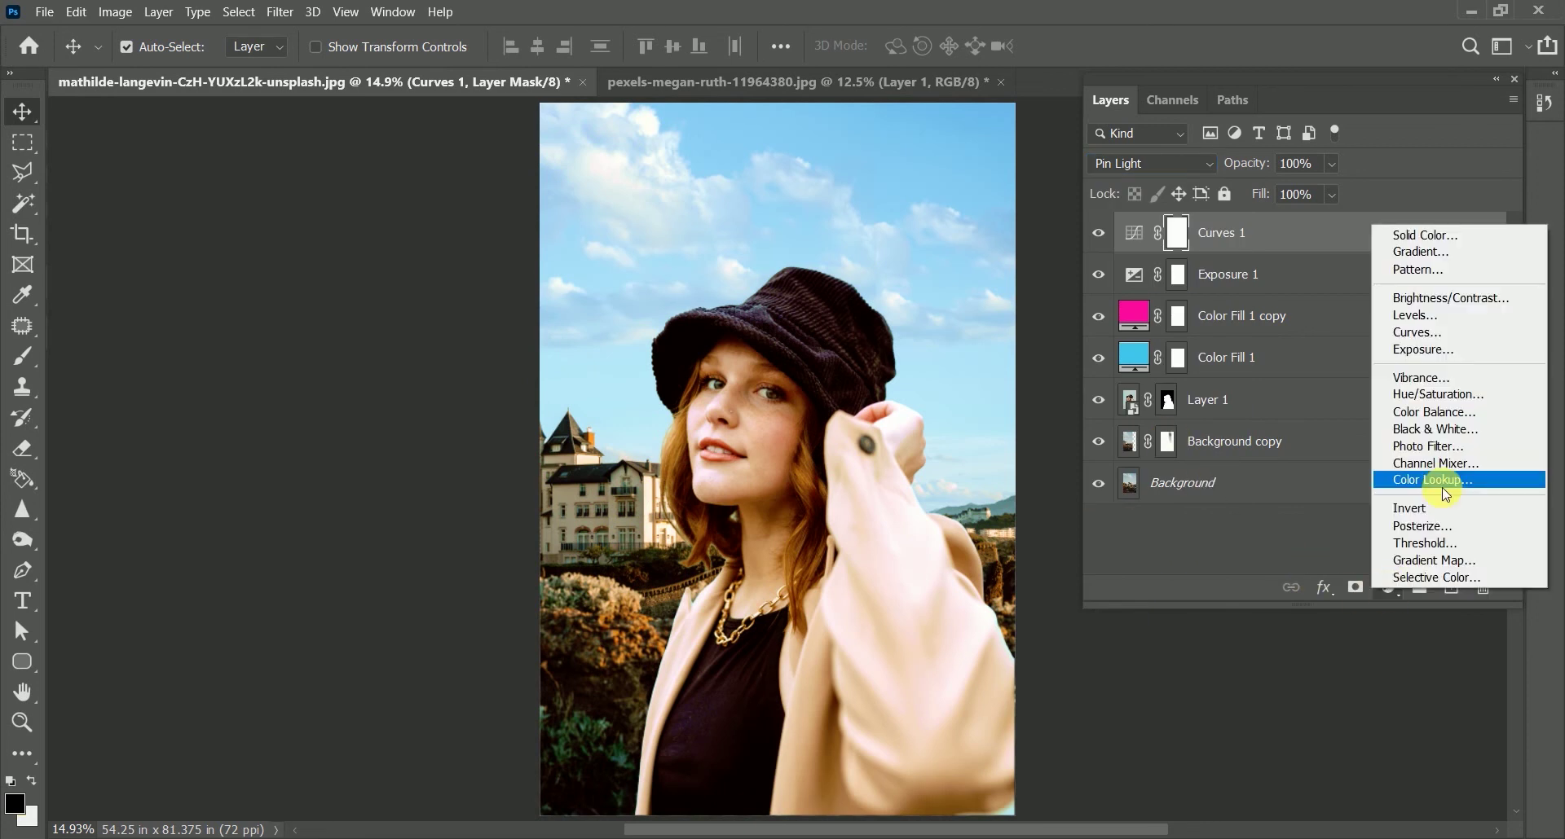
- Add Color Balance 1 with highlights shifted +10 red, +15 green and +15 blue
left_click(1451, 421)
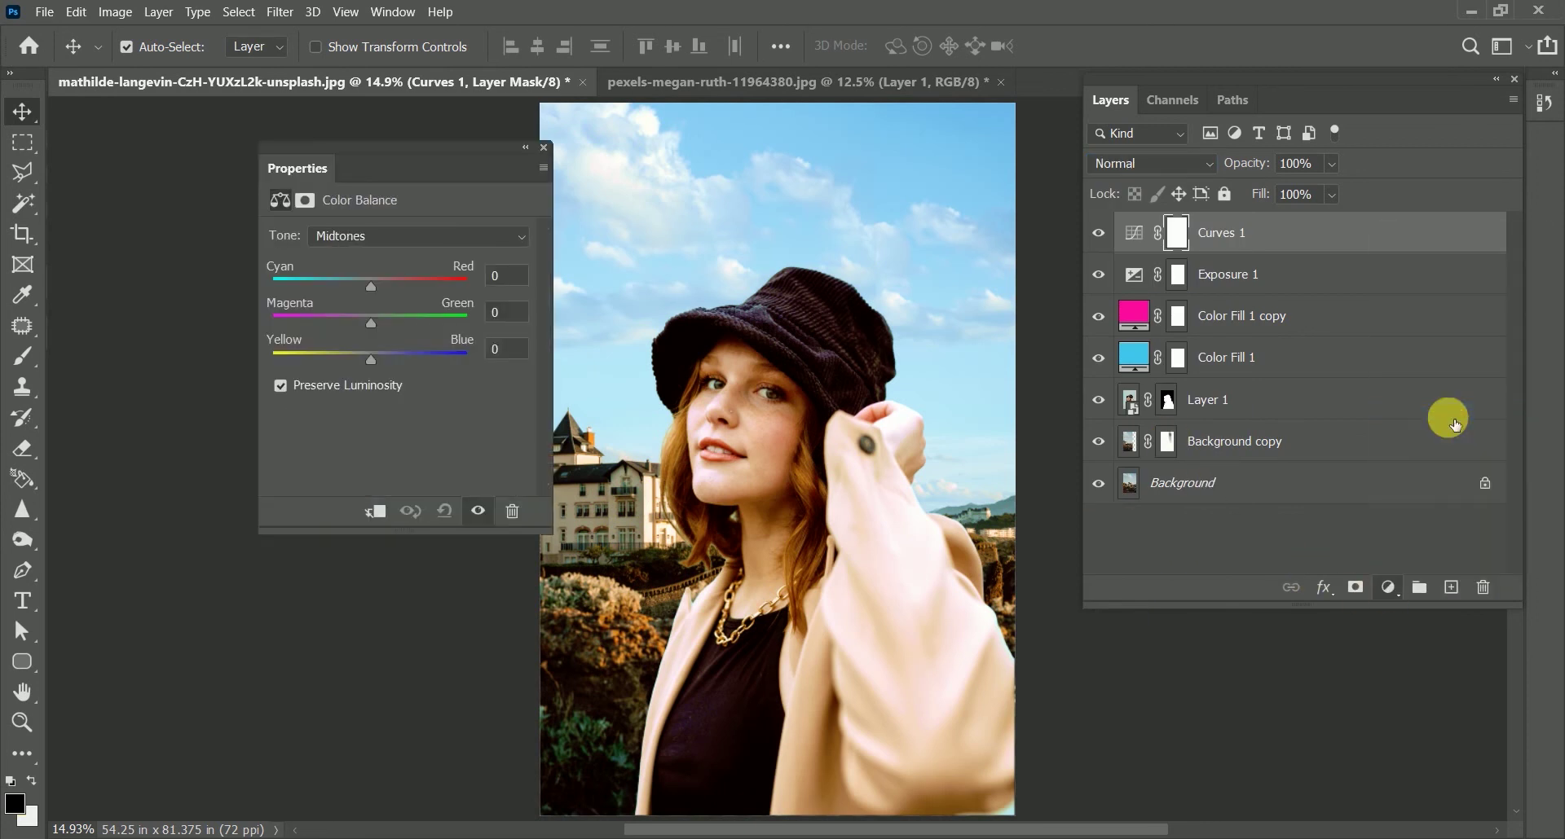
left_click(348, 242)
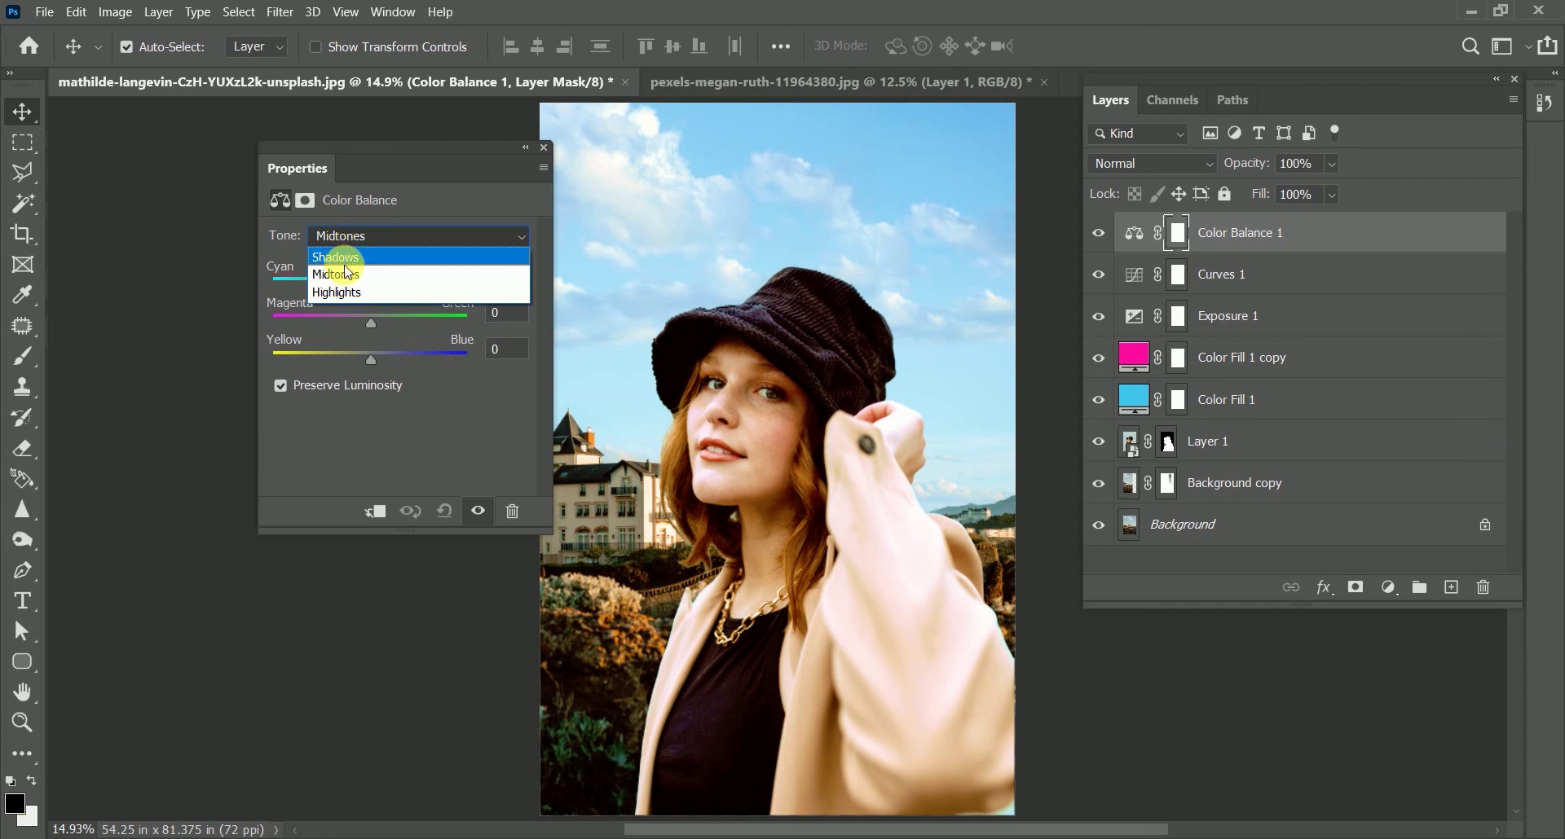
left_click(347, 294)
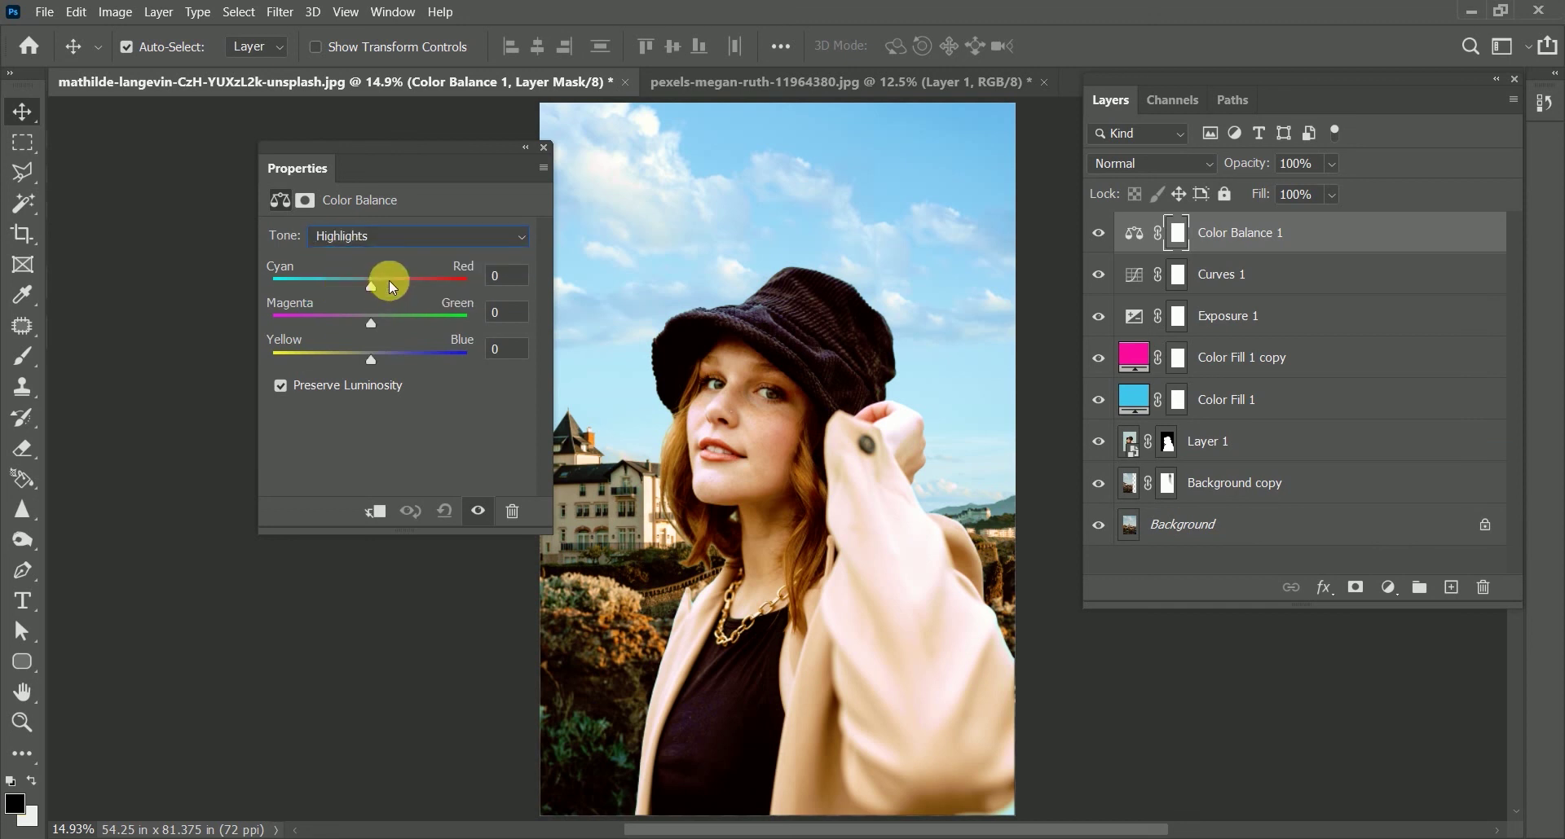
left_click_drag(371, 282, 385, 359)
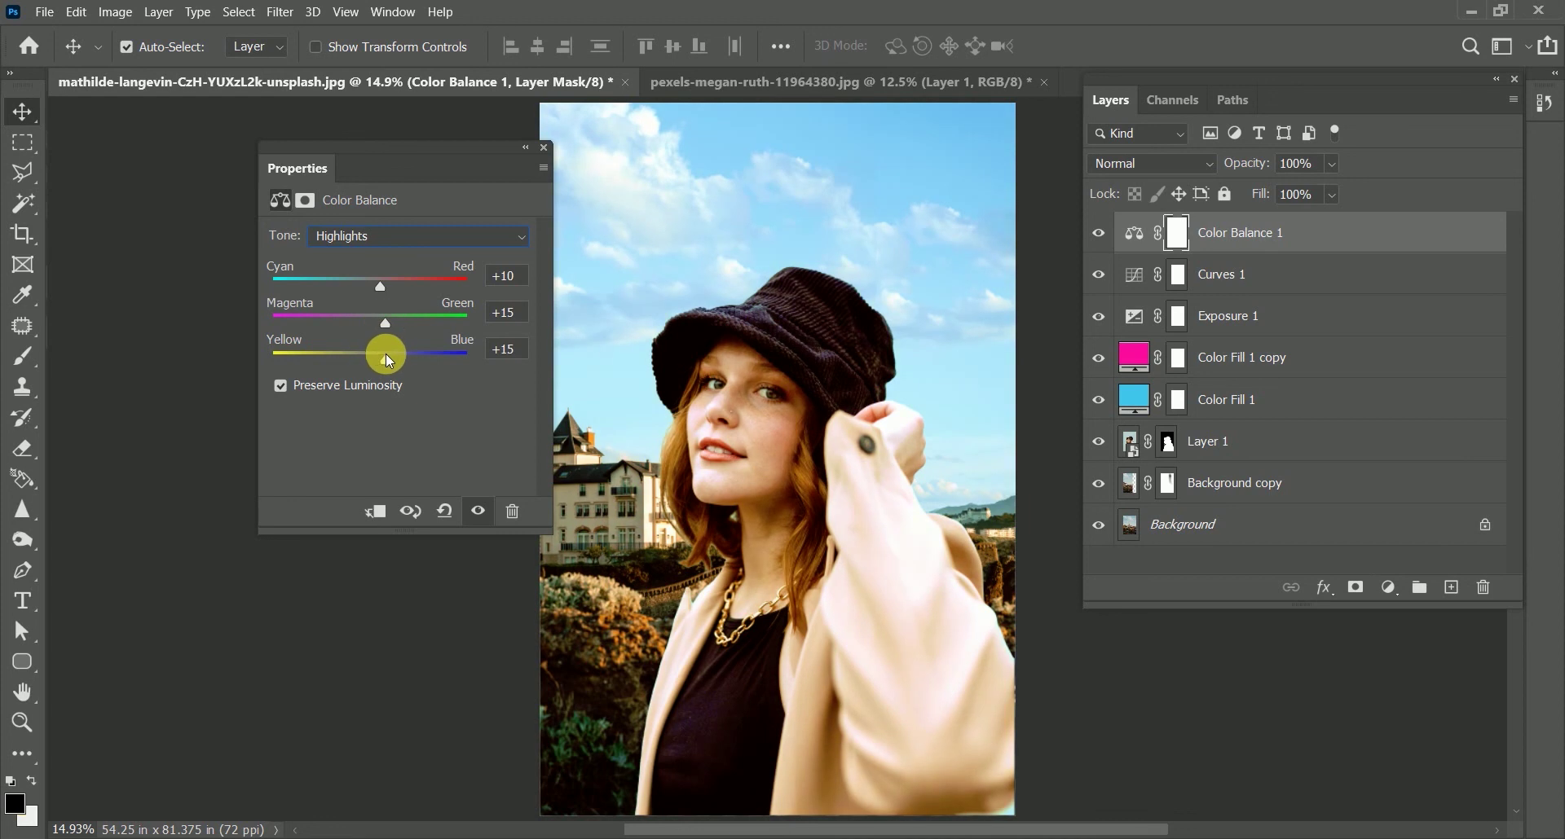
left_click(543, 147)
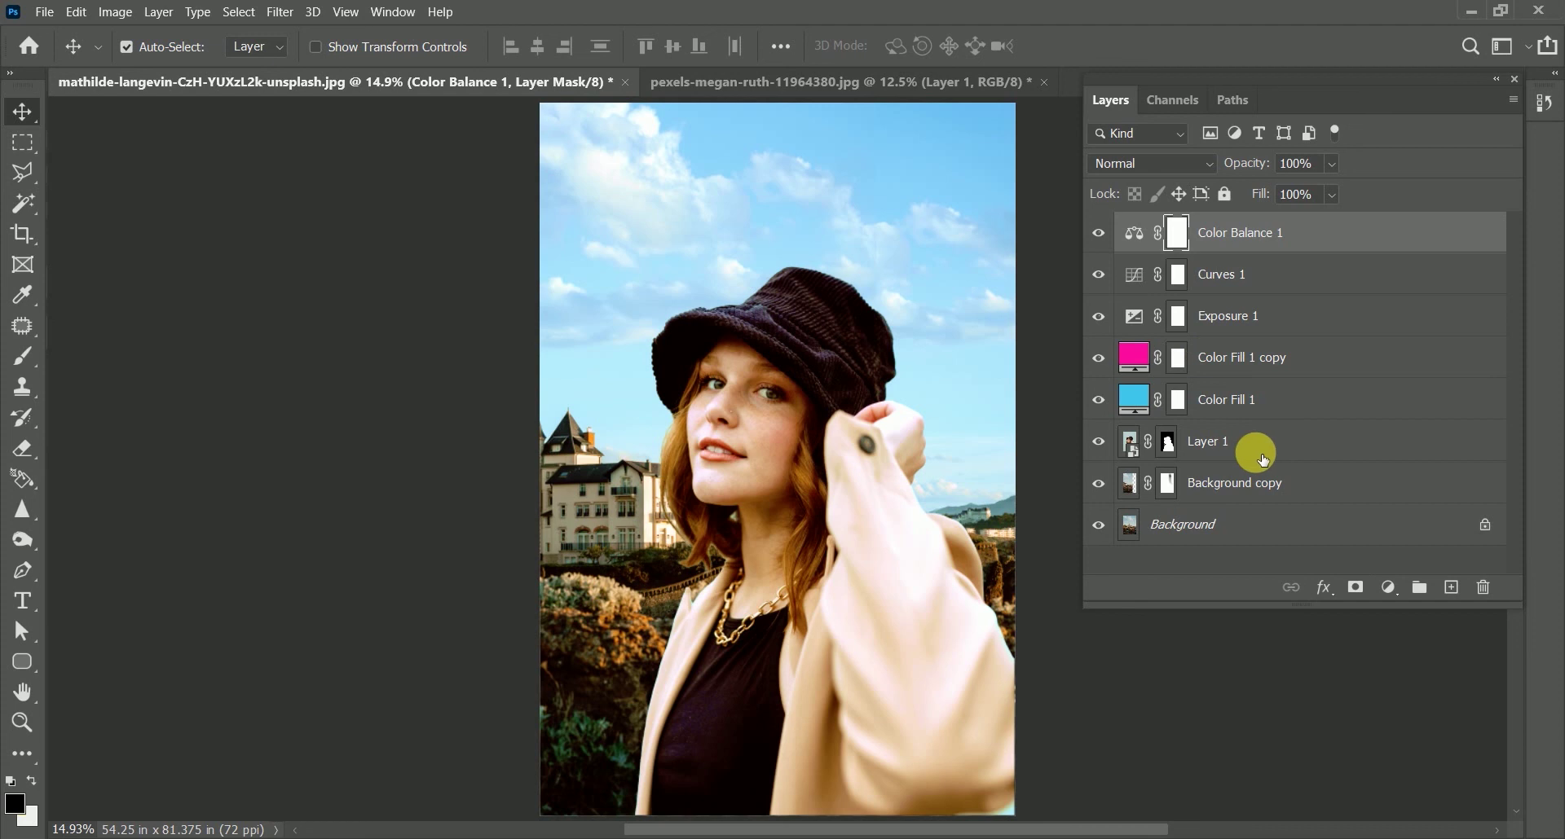
- Duplicate the Background copy layer and merge both copies into a single layer
left_click(1253, 485)
left_click(1259, 536)
key("ctrl+j")
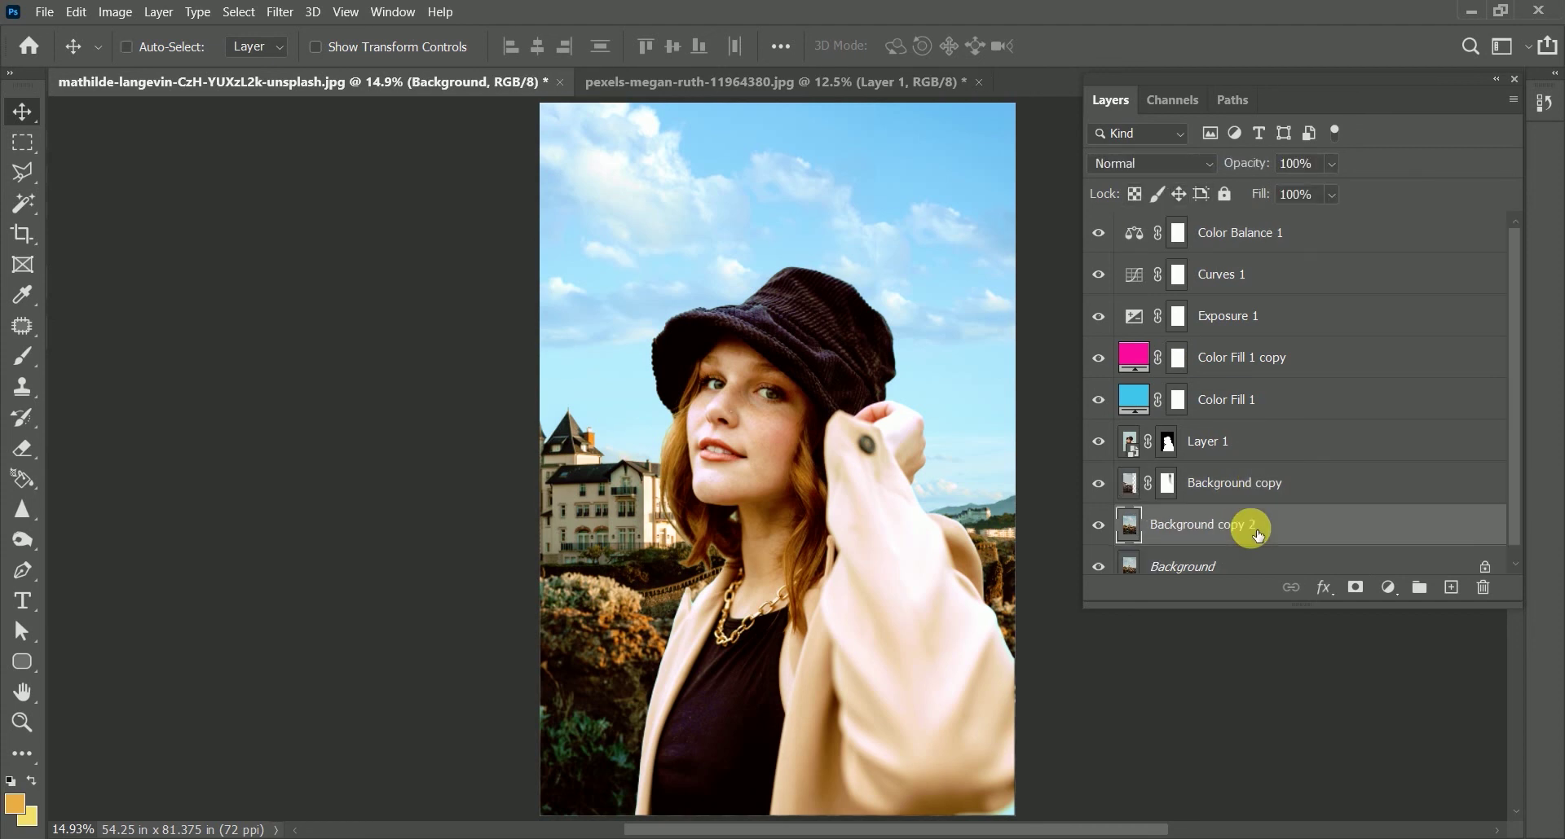
left_click(1320, 493, "shift")
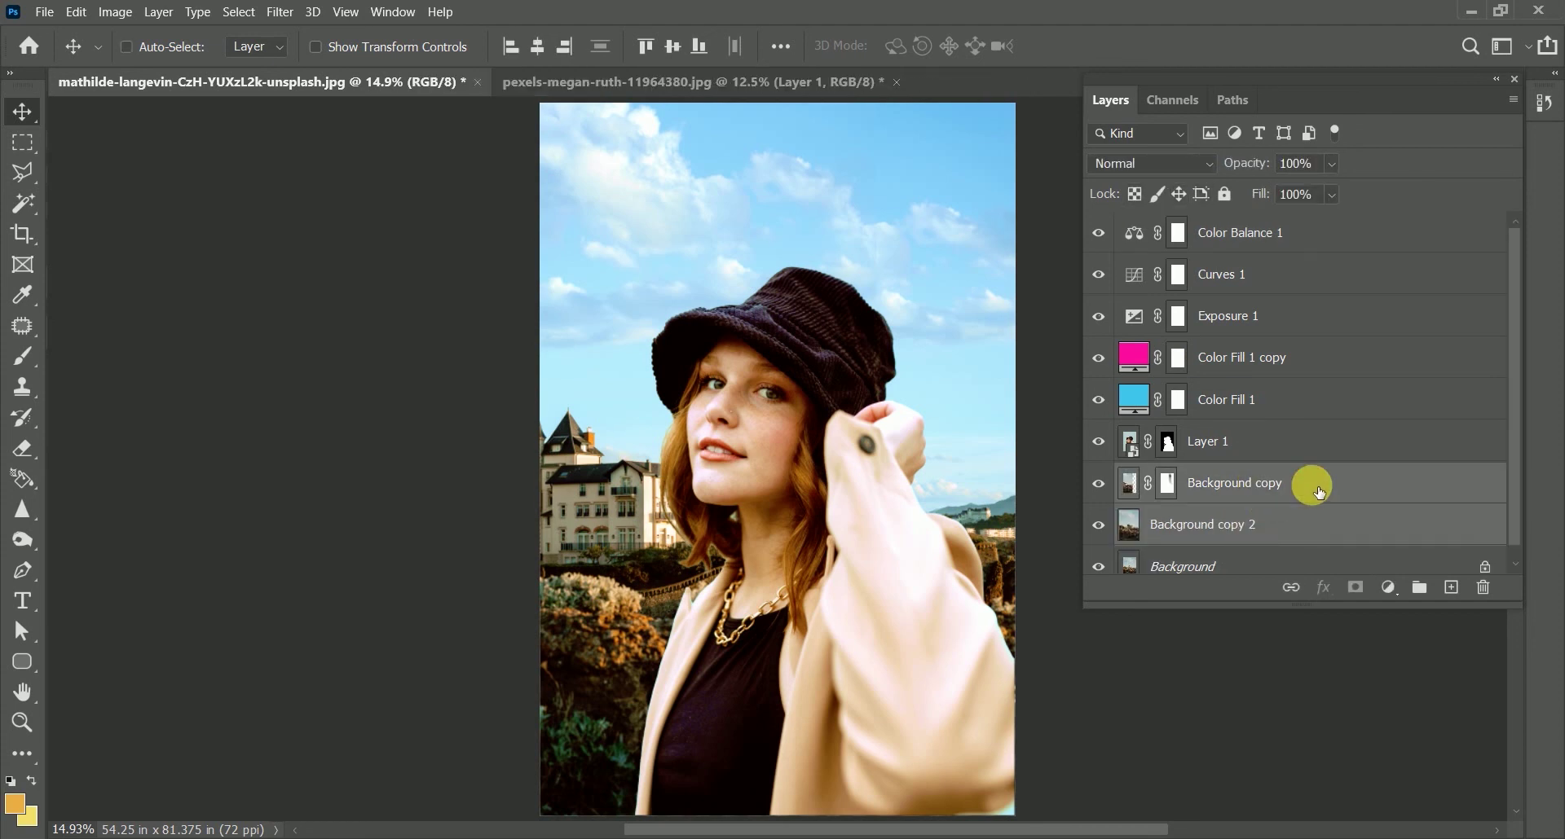
key("ctrl+e")
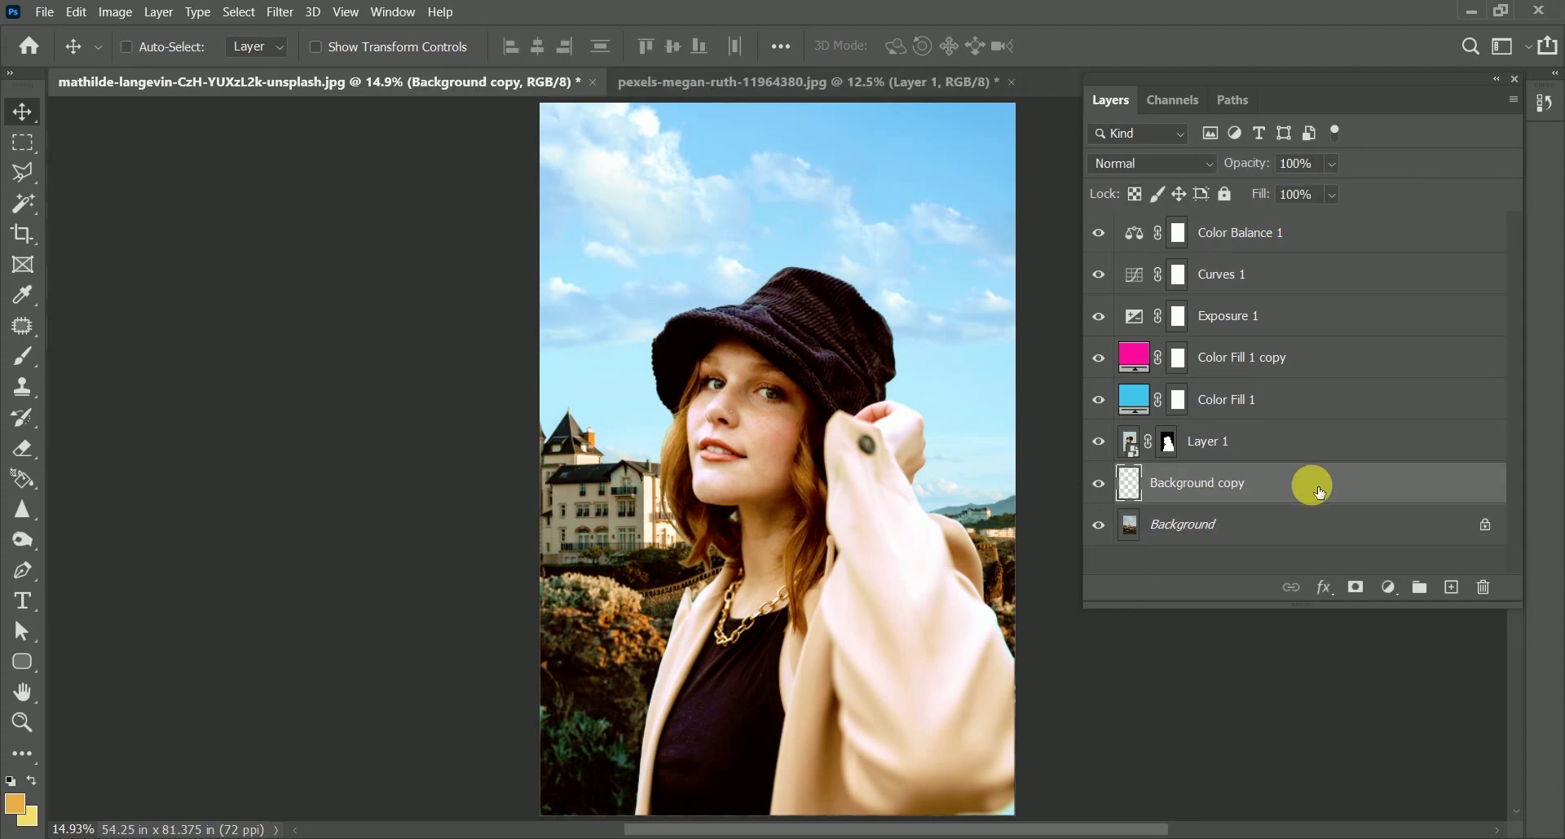
- Apply a Gaussian Blur with a 12.5-pixel radius to the merged Background copy
left_click(280, 11)
mouse_move(291, 228)
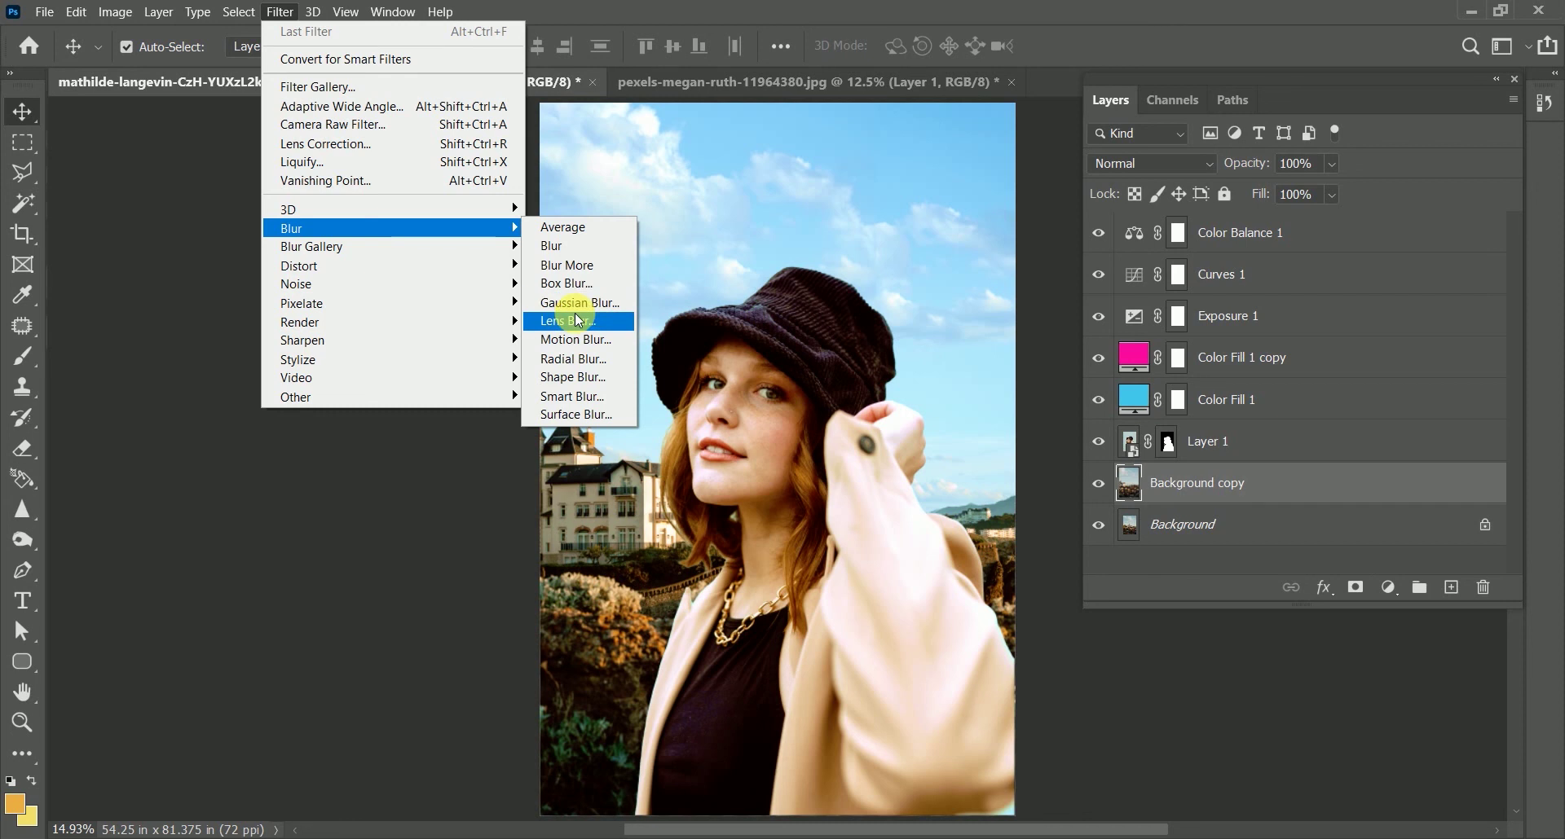
left_click(580, 304)
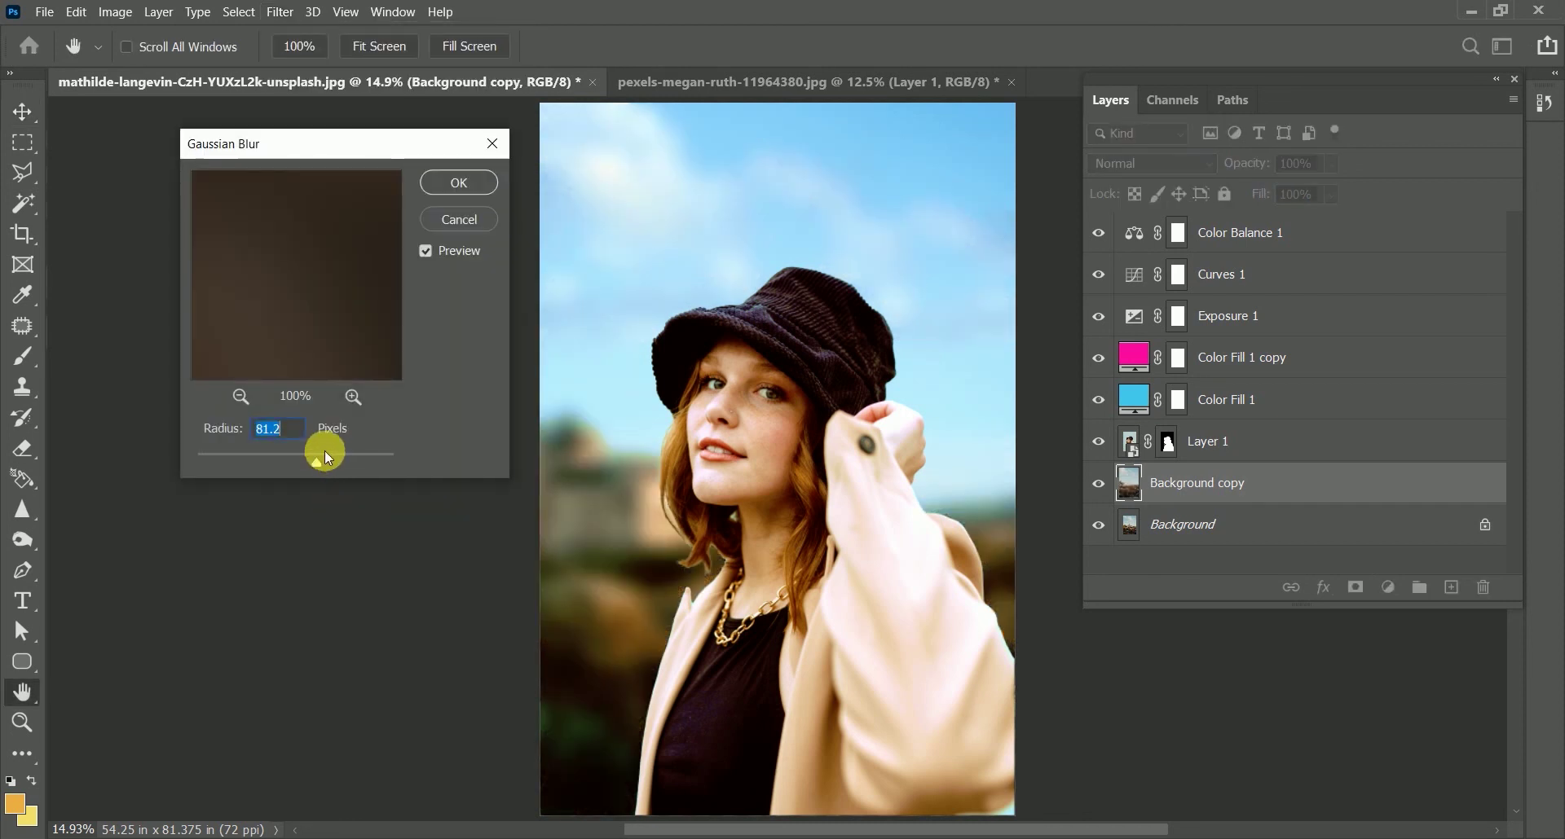
left_click_drag(324, 451, 276, 462)
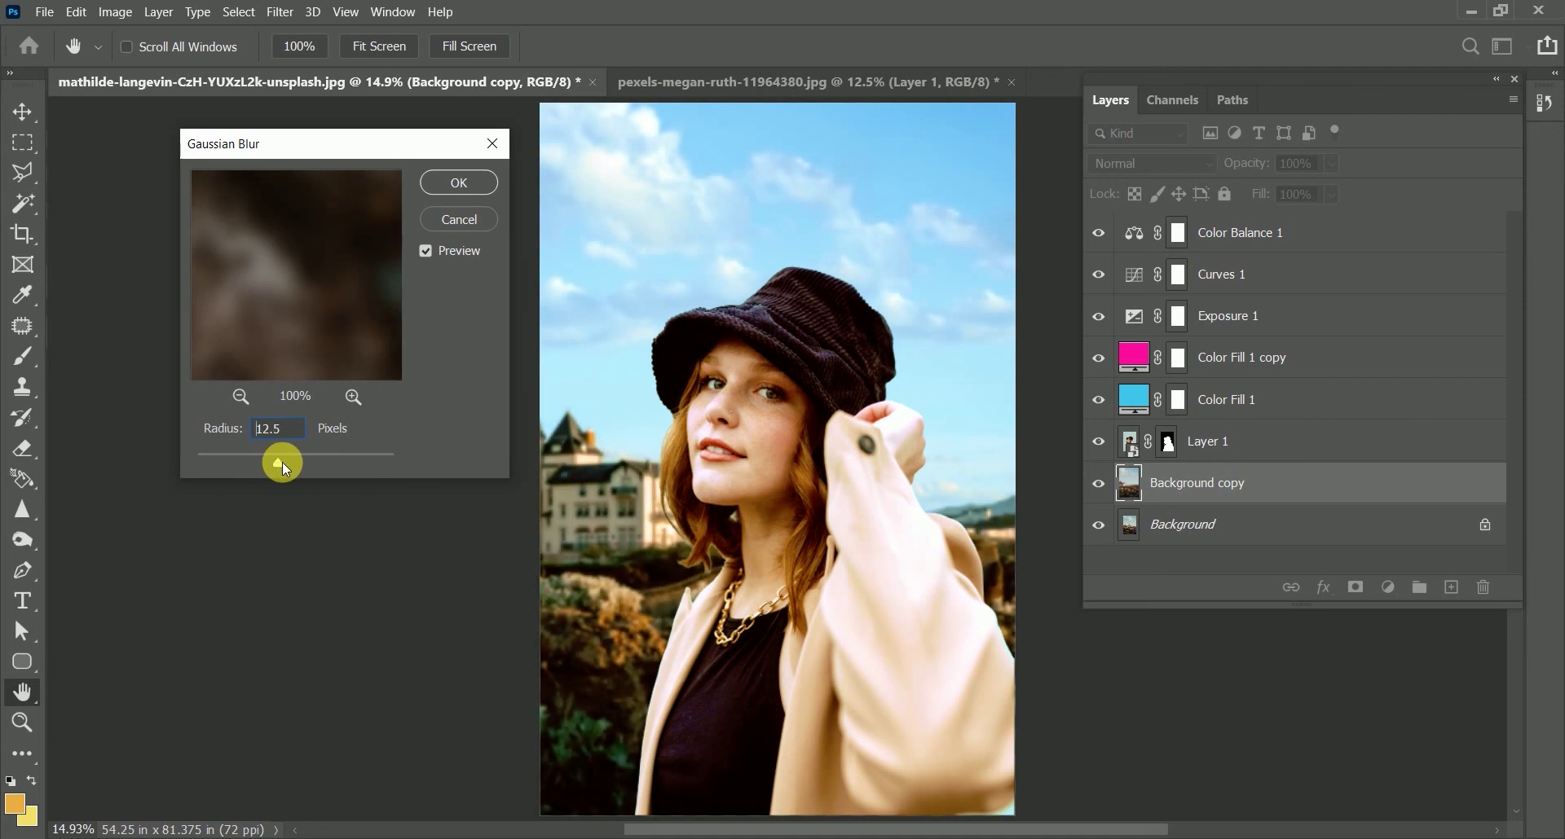
left_click(284, 462)
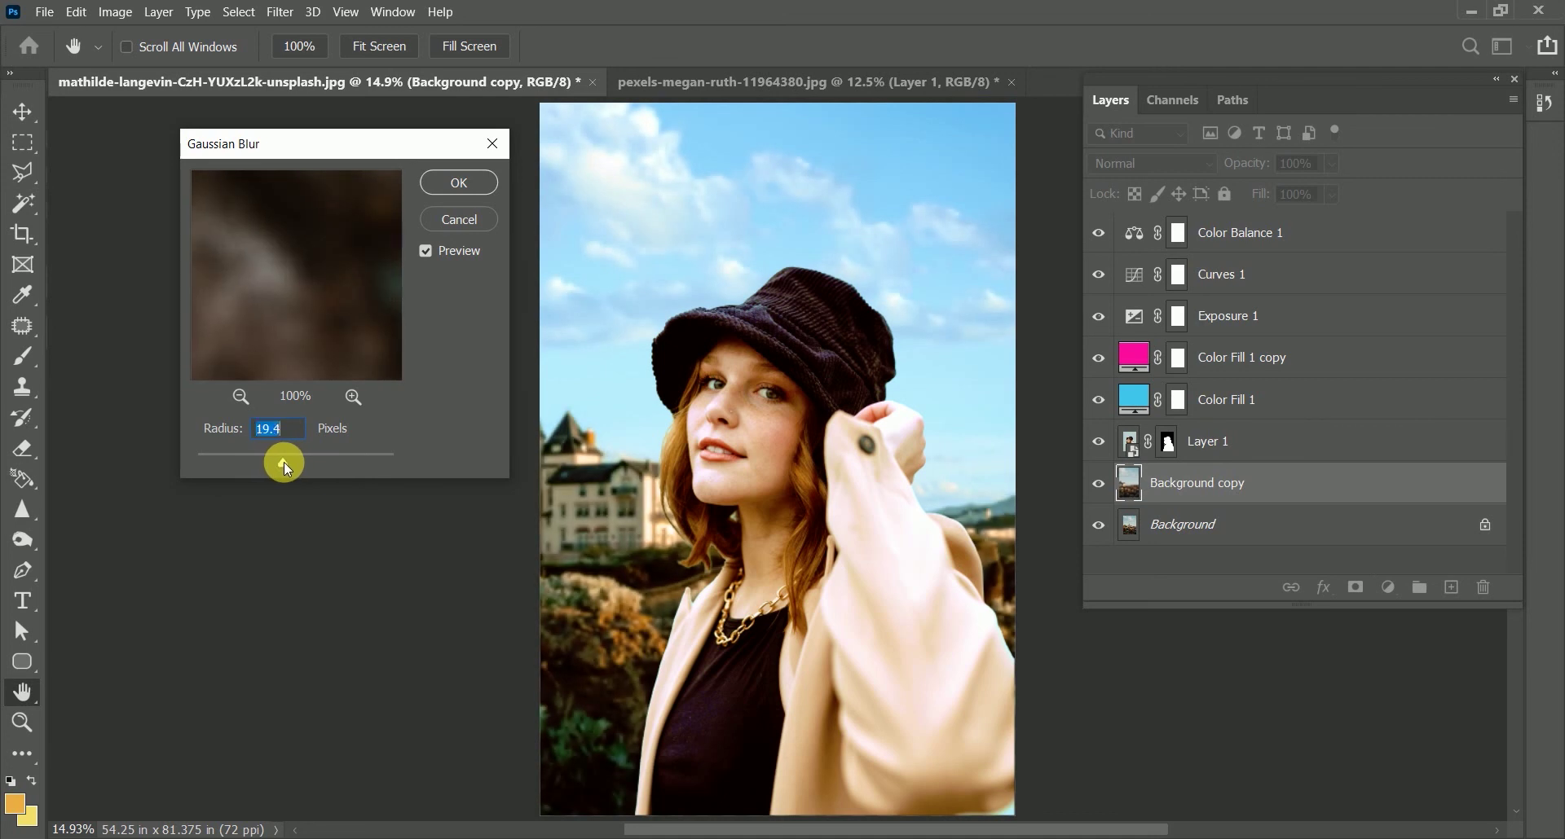
left_click(503, 148)
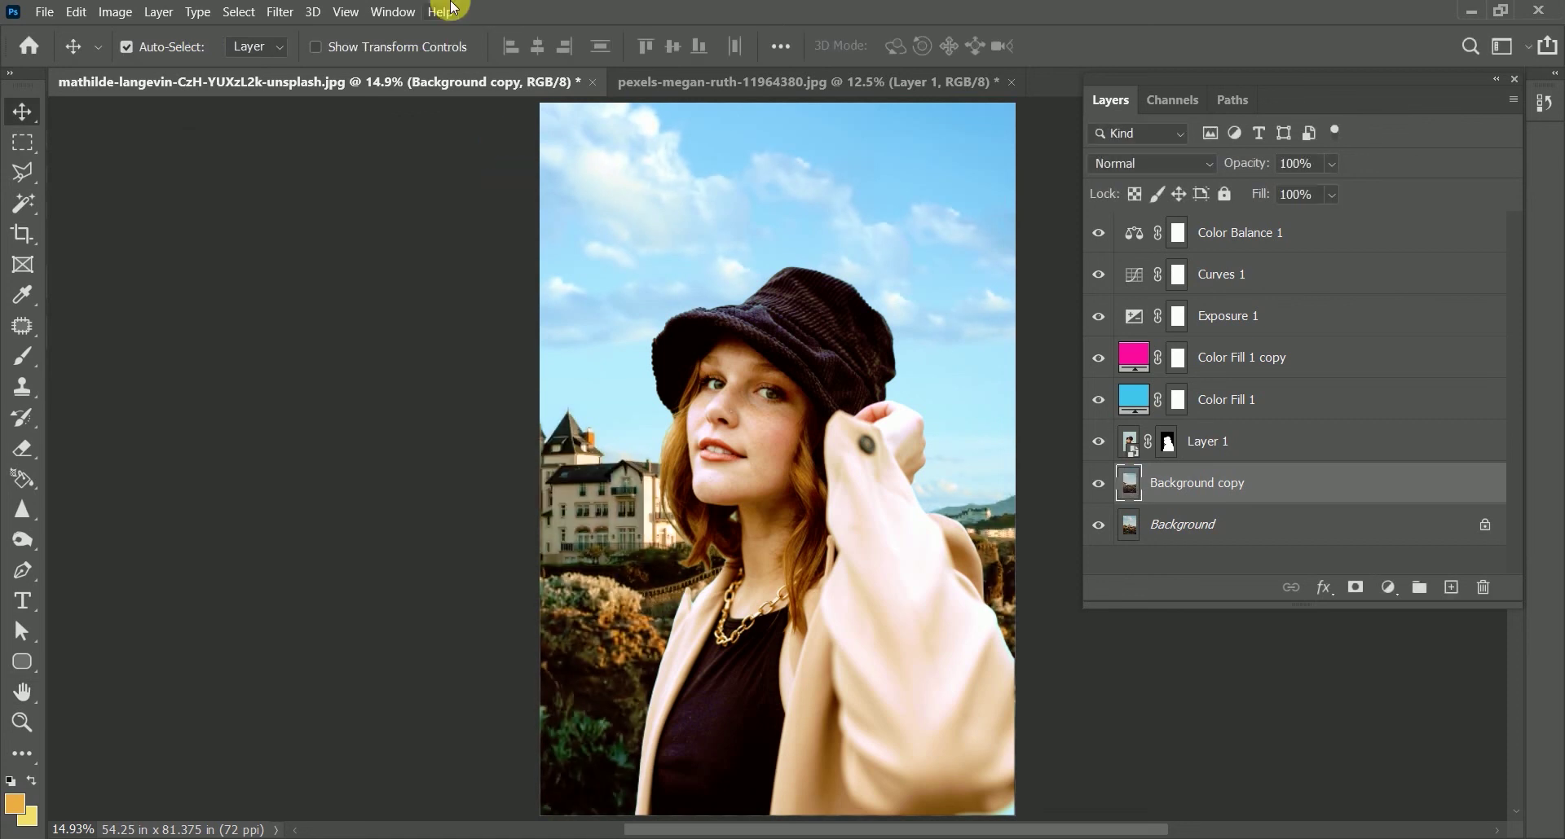
left_click(291, 24)
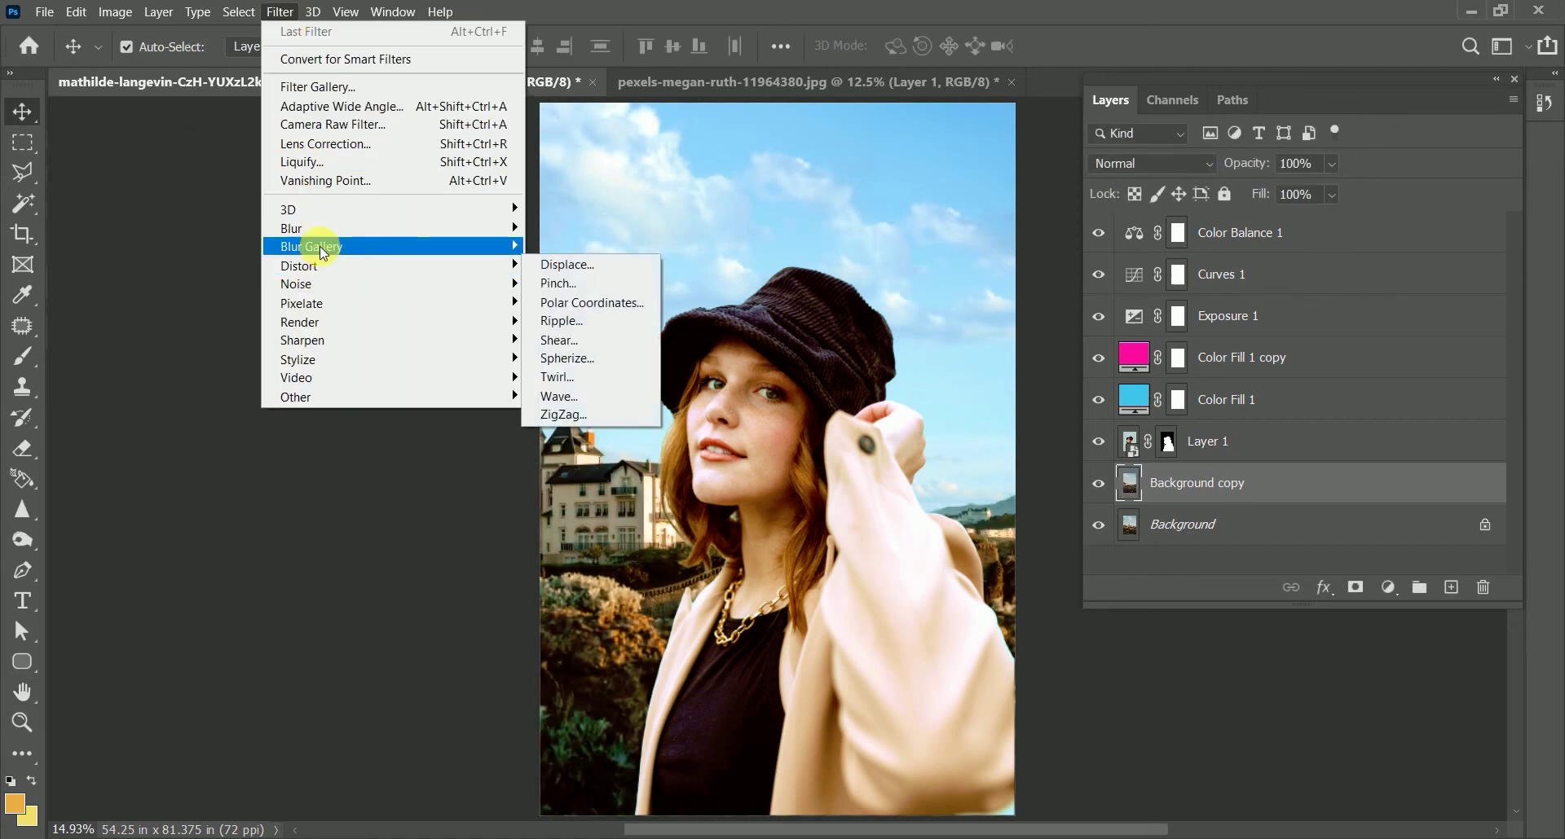
left_click(588, 306)
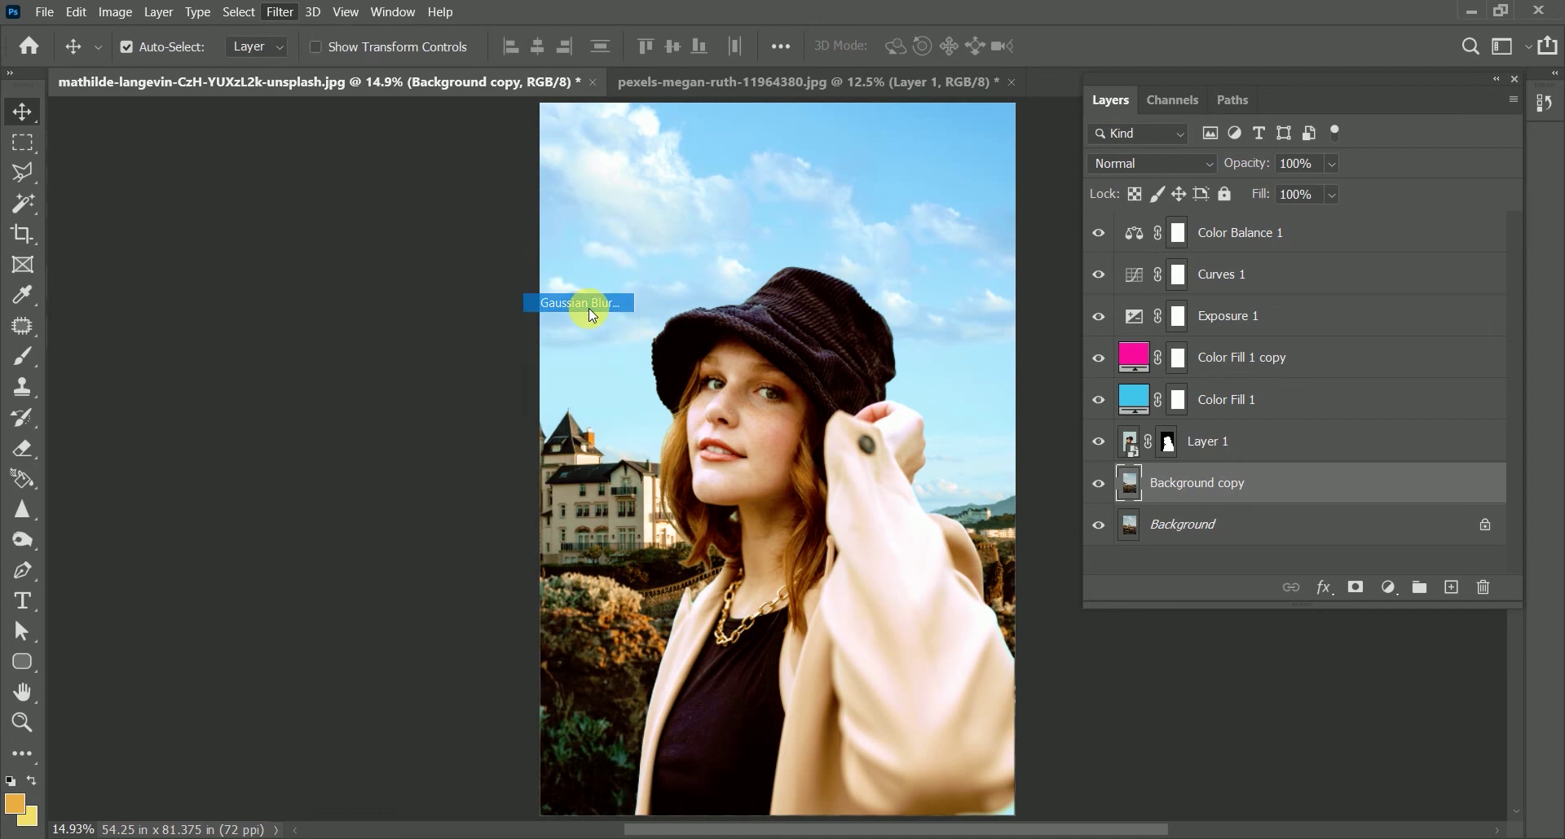
left_click(262, 457)
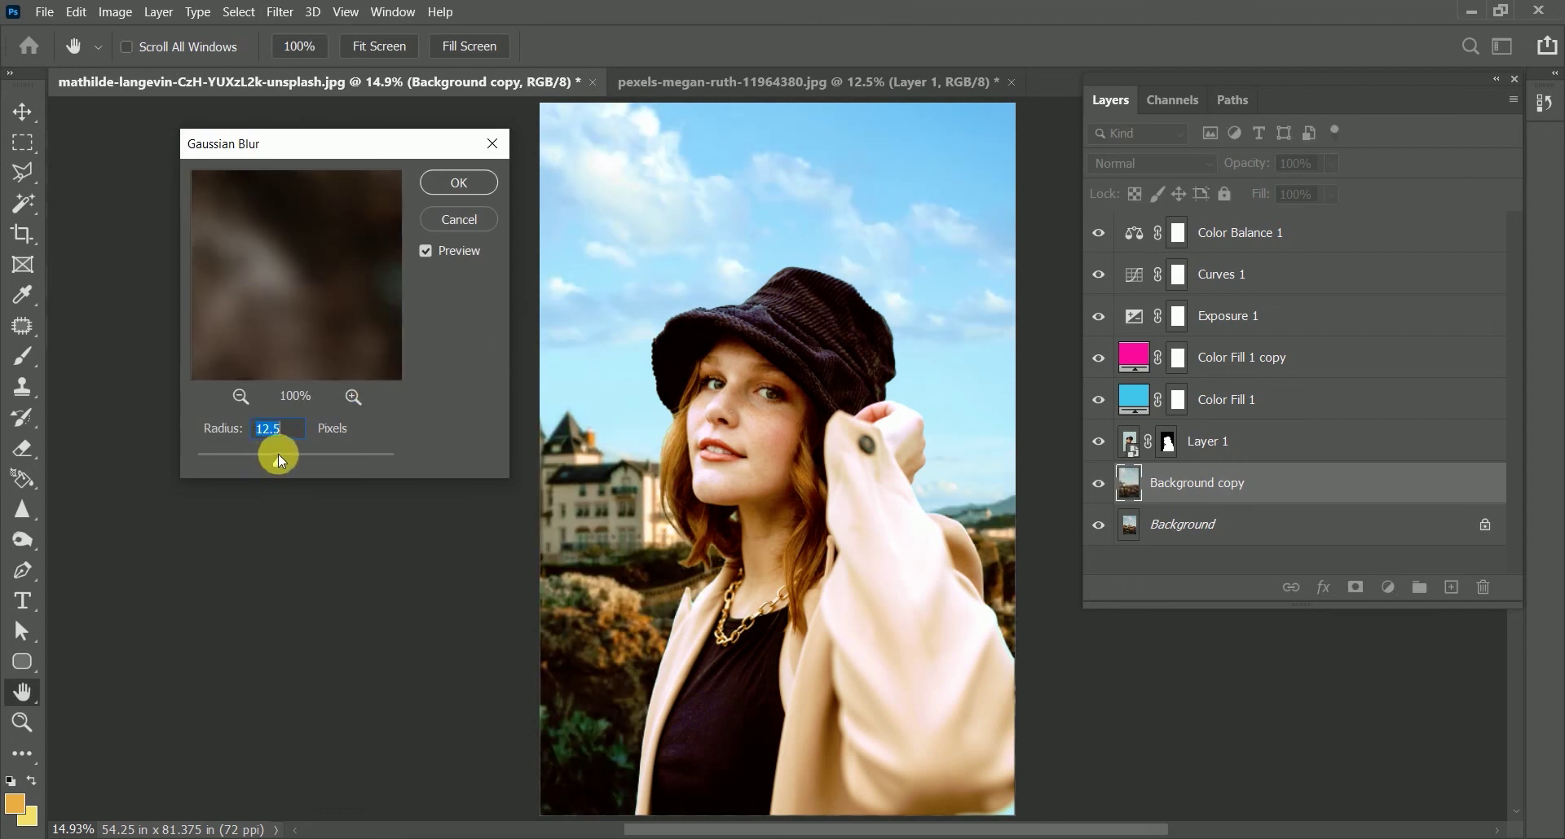
left_click(470, 179)
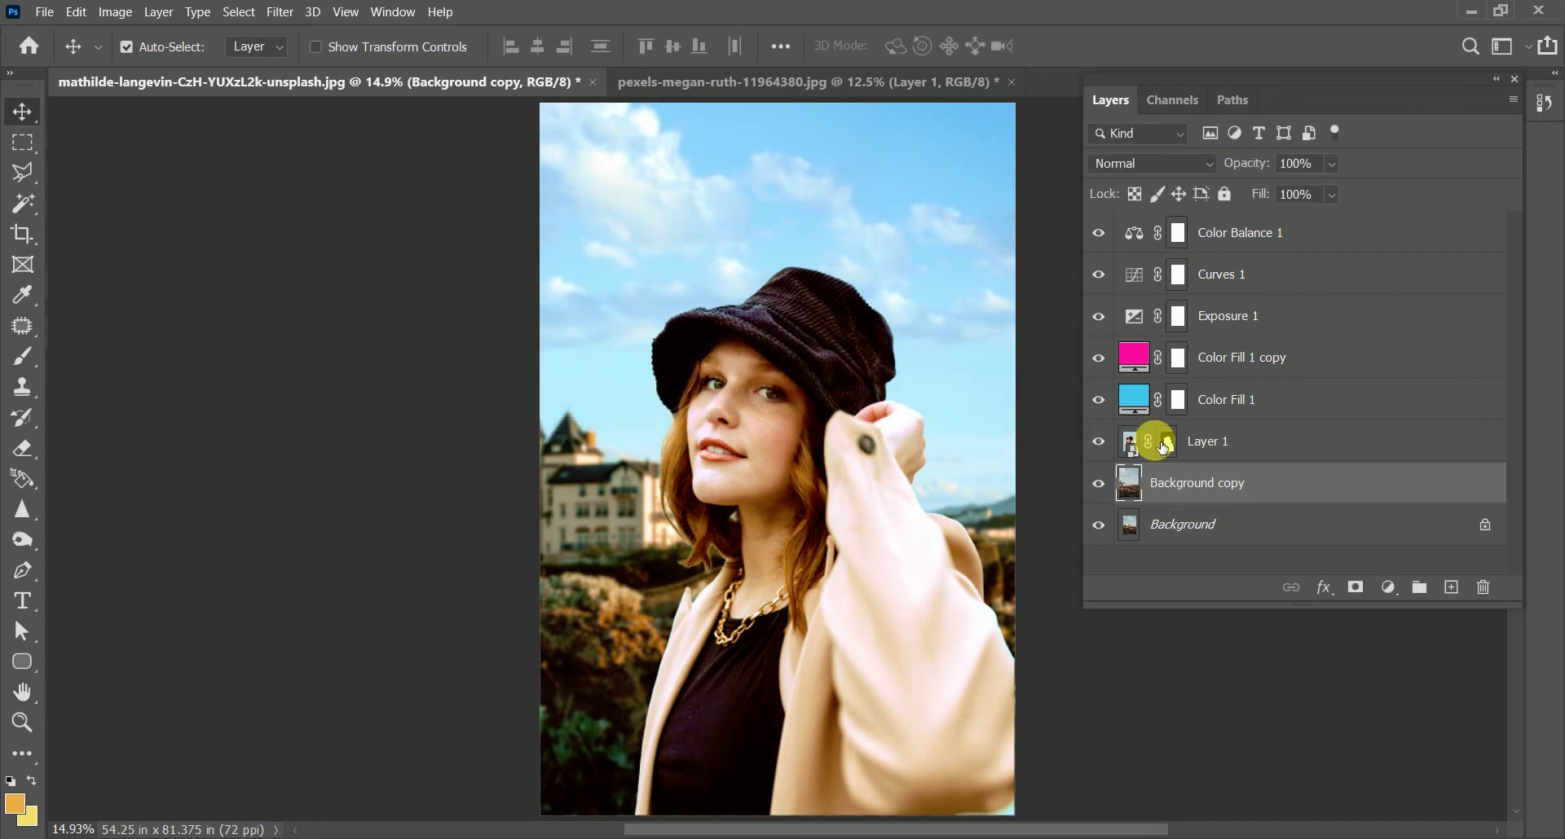
- Group the layers from Background copy through Color Balance 1 into Group 1, toggling its visibility to compare
left_click(1313, 240, "shift")
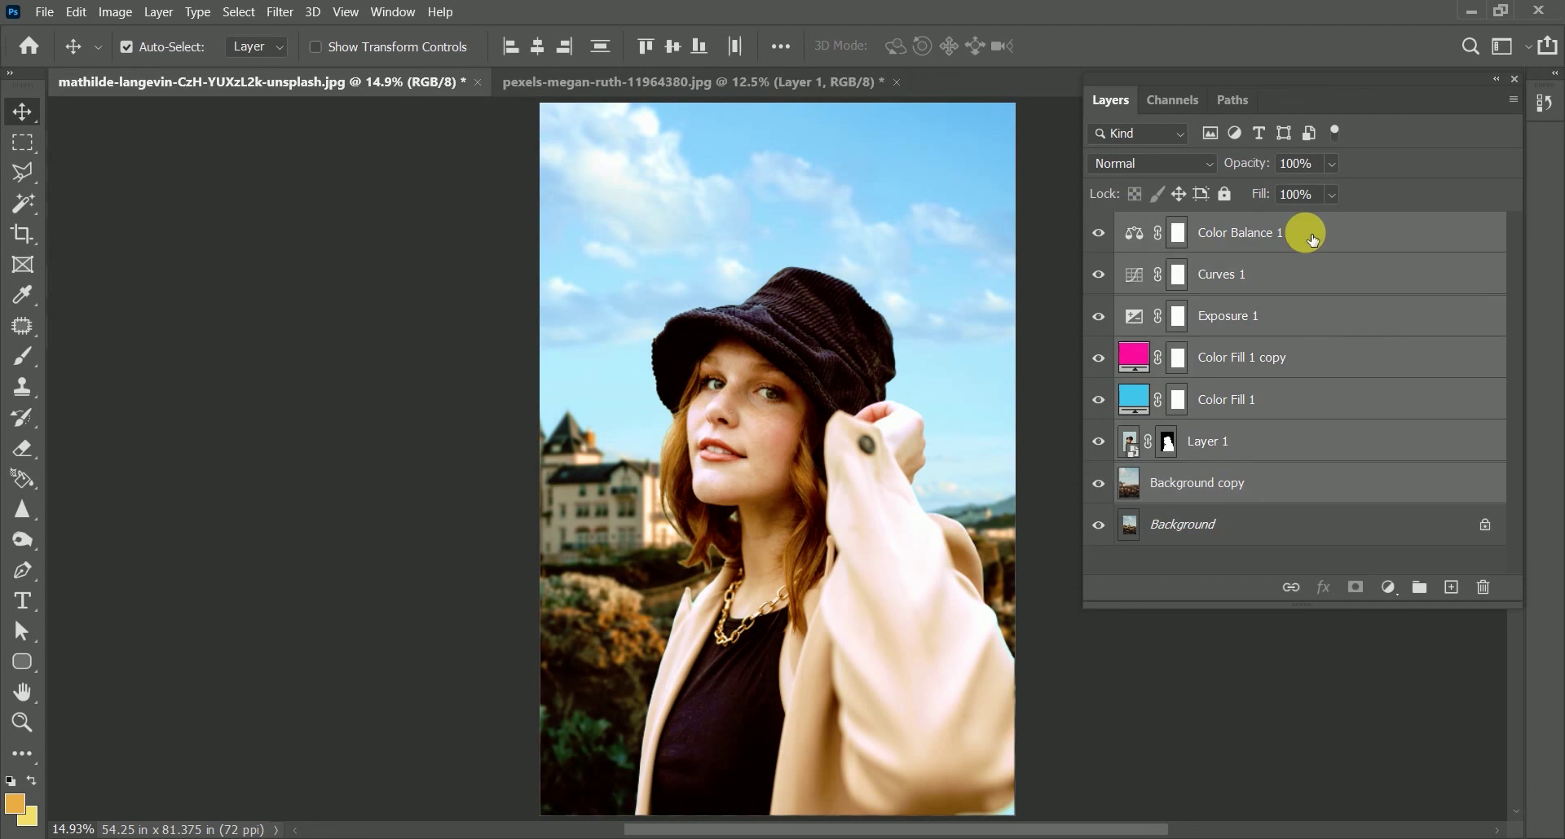
key("ctrl+g")
left_click(1101, 225)
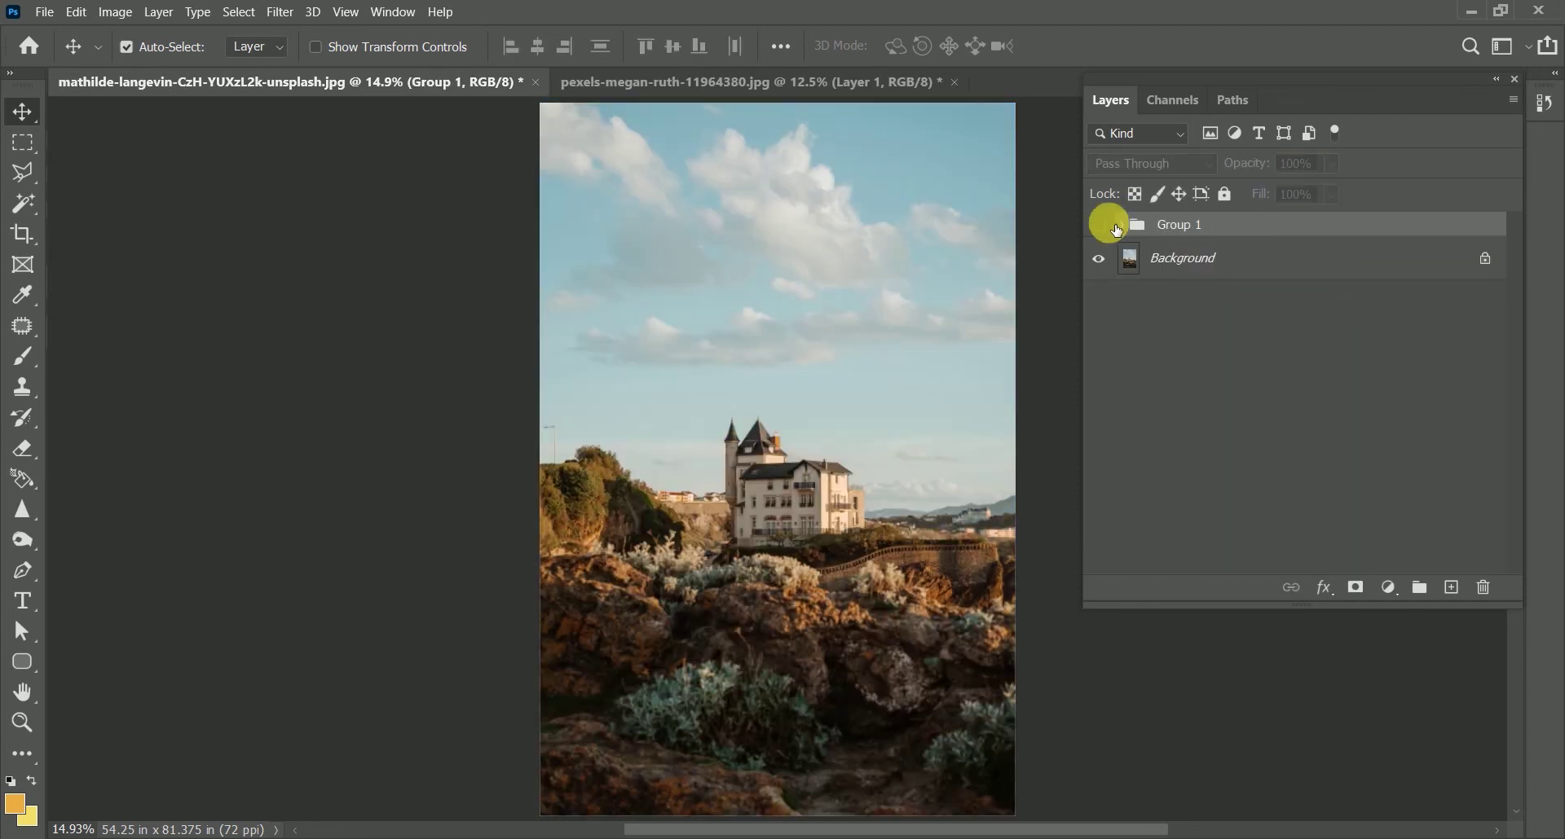
left_click(1116, 227)
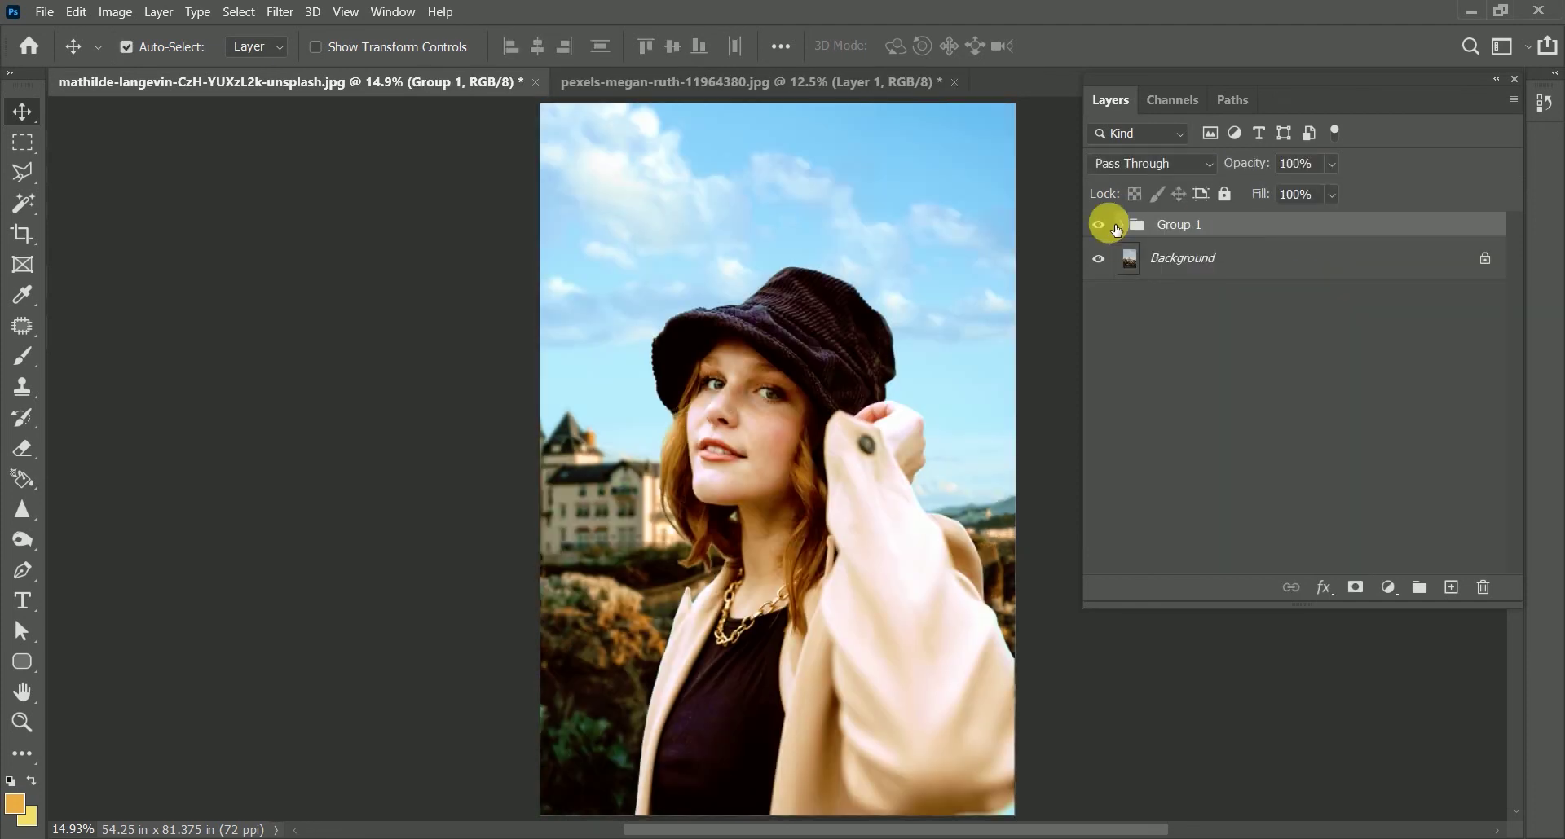
left_click(728, 96)
left_click(442, 80)
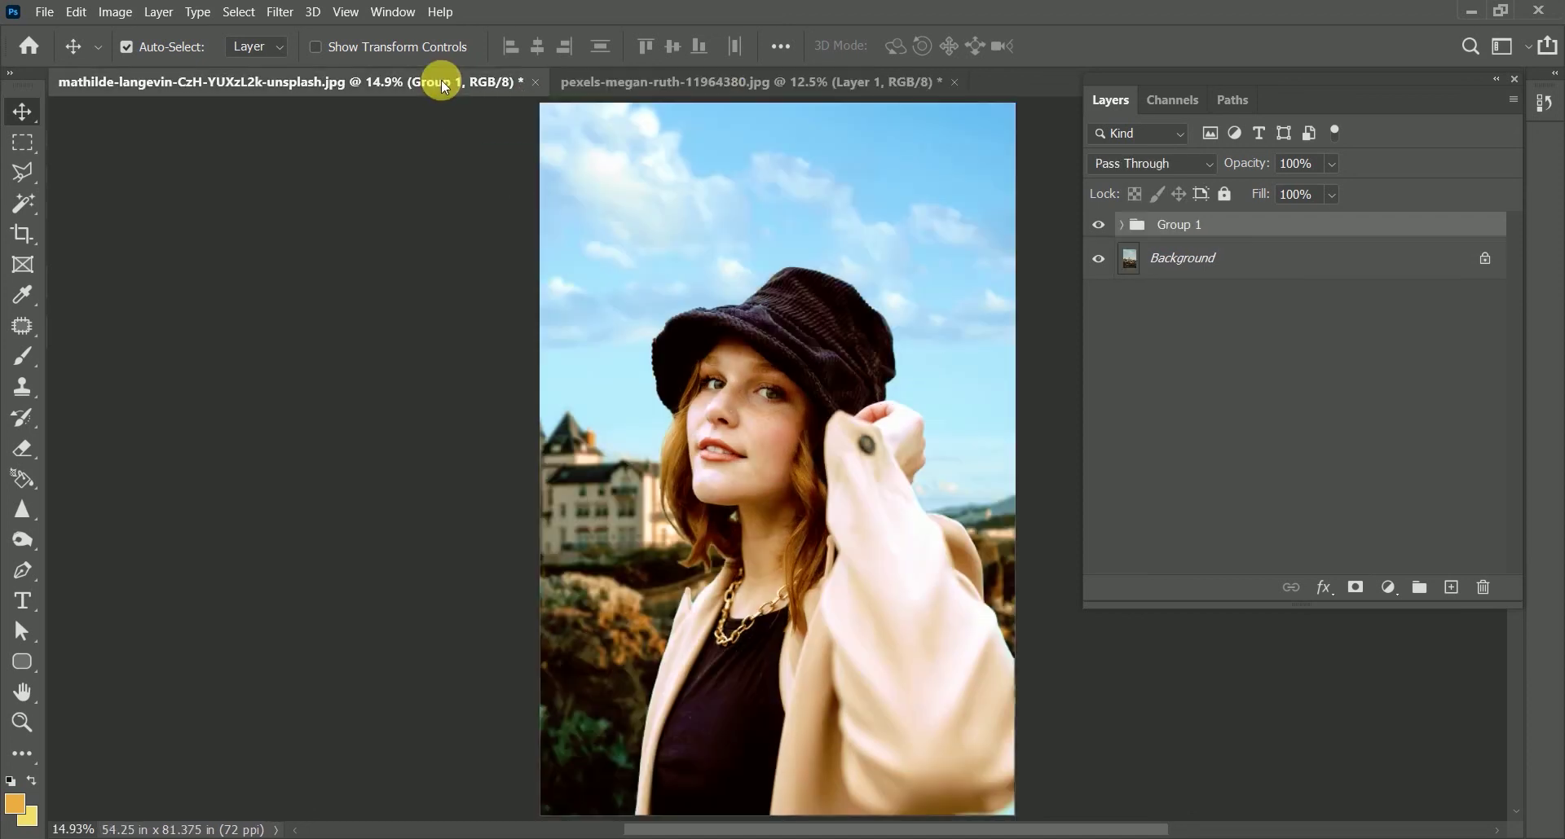
left_click(1388, 588)
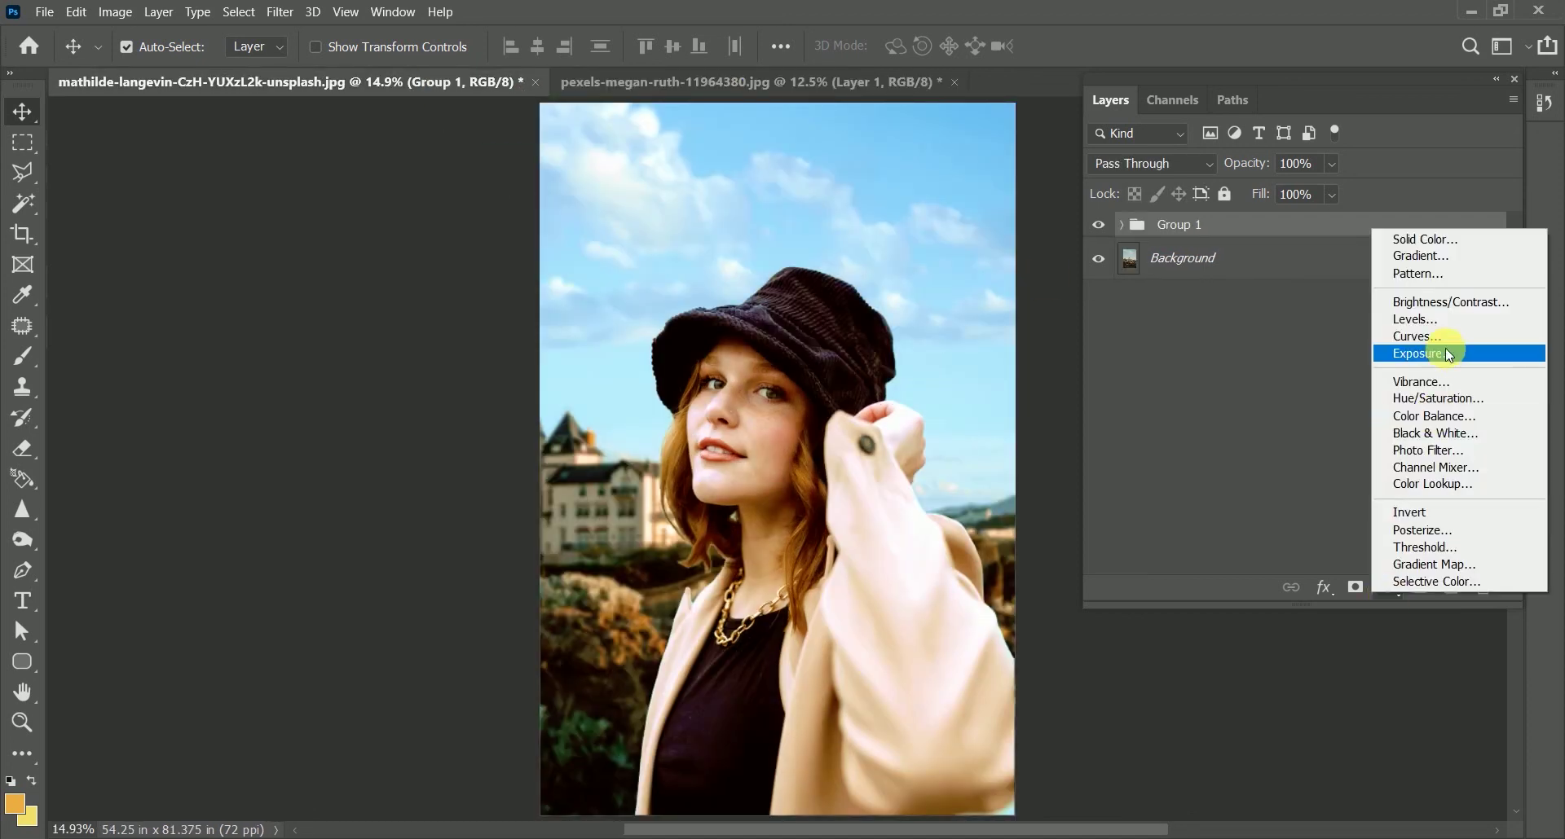
- Add a Vibrance adjustment layer with vibrance +95 and saturation +30
left_click(1440, 380)
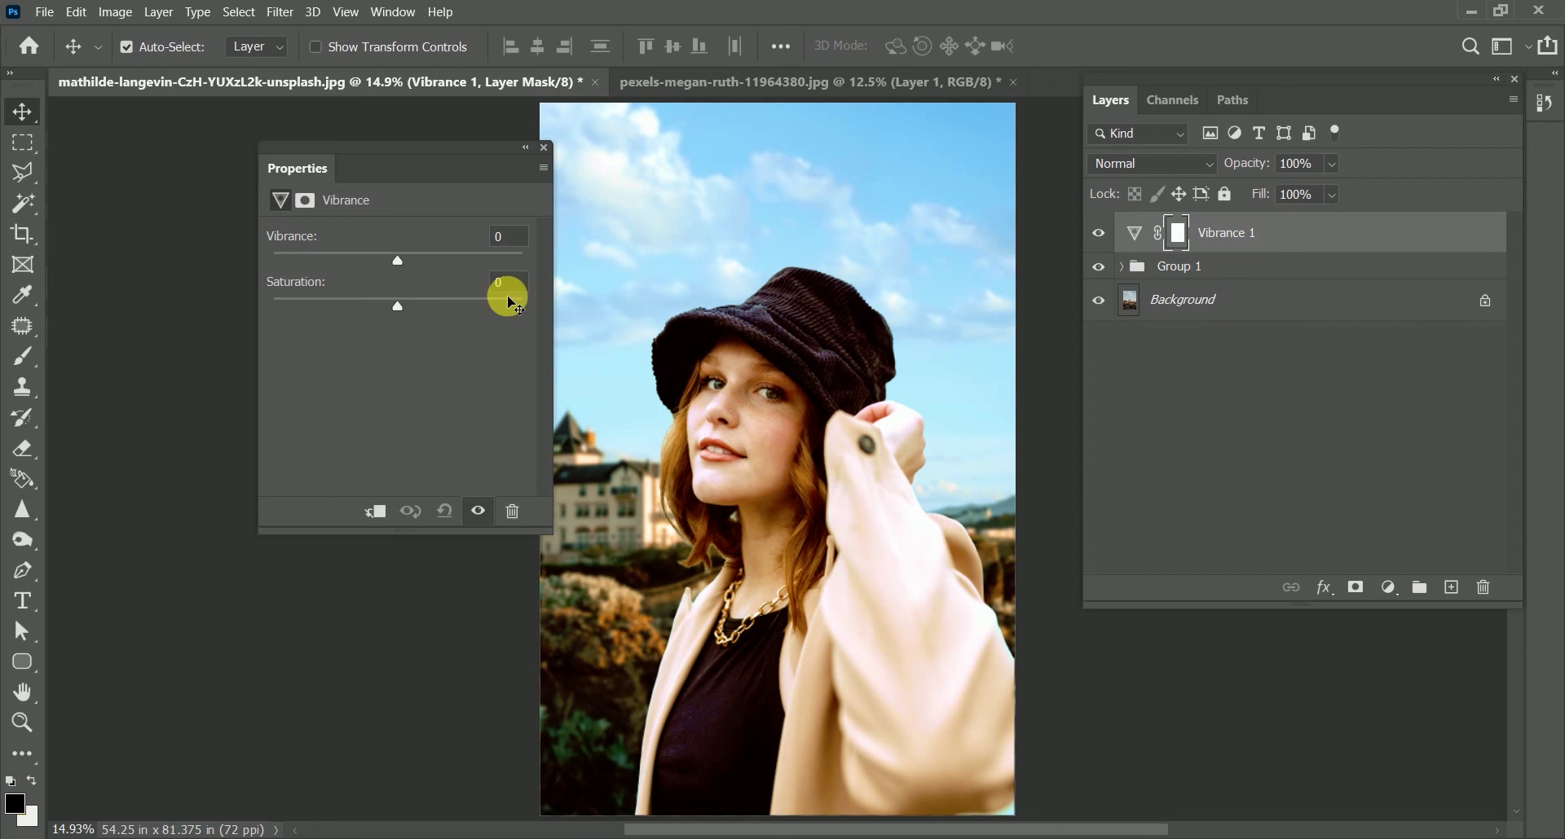
left_click_drag(399, 256, 461, 256)
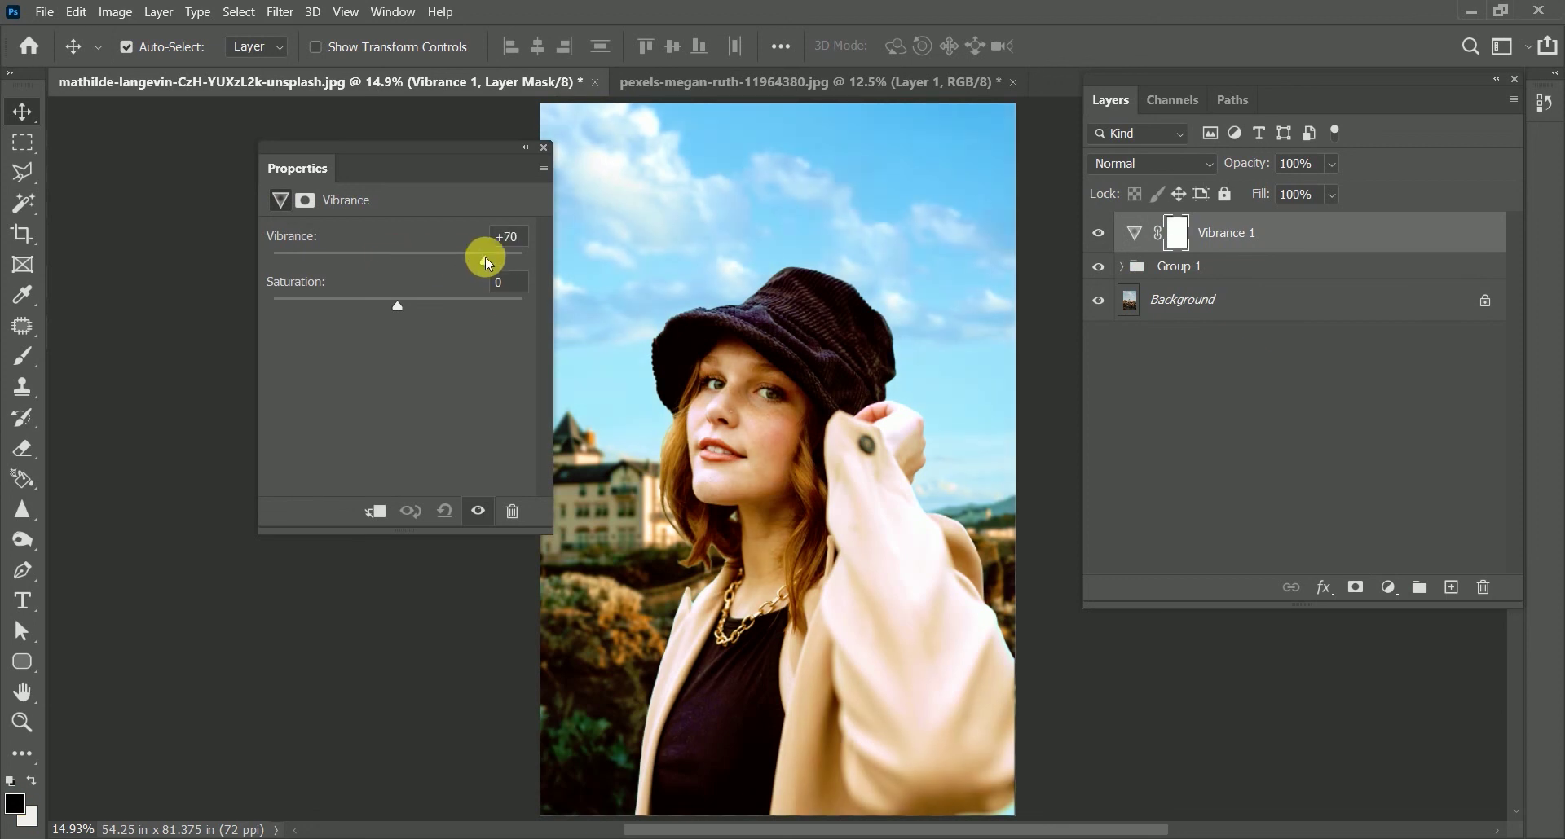
left_click_drag(515, 262, 516, 263)
left_click_drag(398, 306, 432, 306)
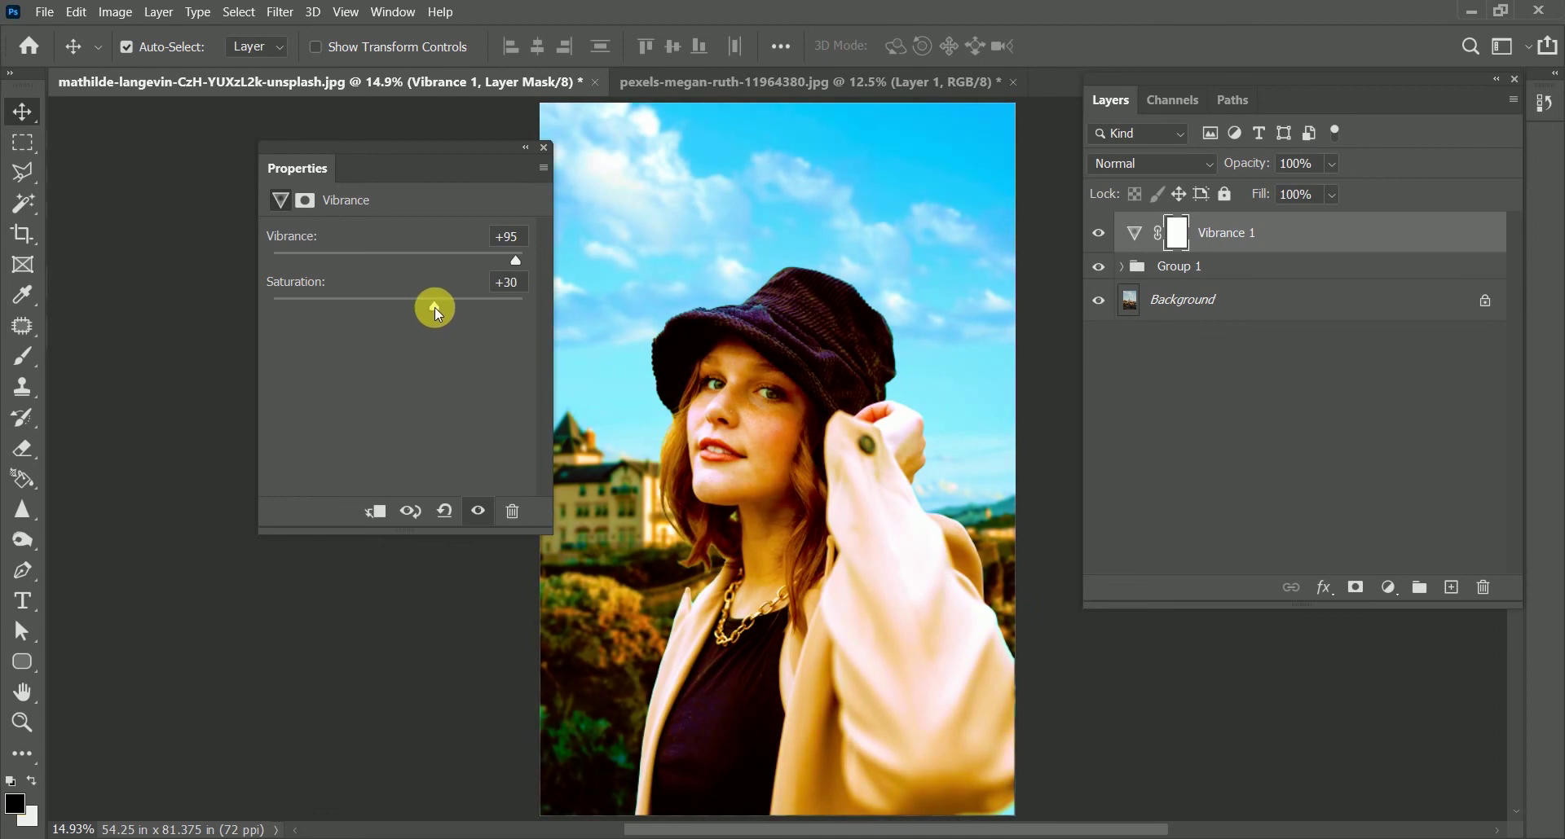
left_click(544, 148)
- Set Vibrance 1 to 89% opacity and 92% fill, move it into Group 1, and hide the group
left_click_drag(1247, 163, 1254, 173)
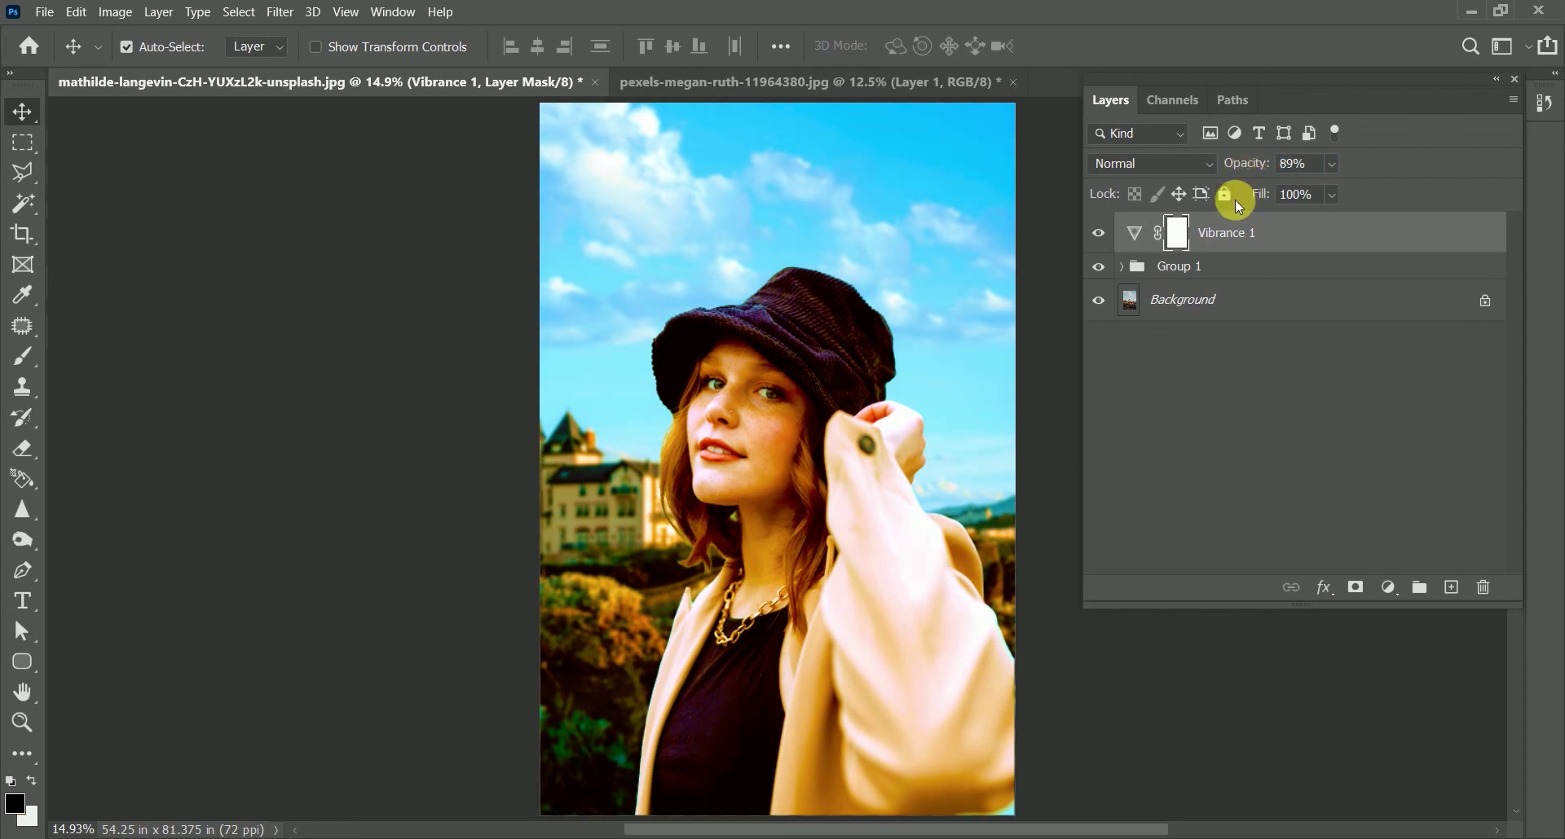
left_click_drag(1262, 199, 1252, 204)
left_click_drag(1255, 279, 1247, 267)
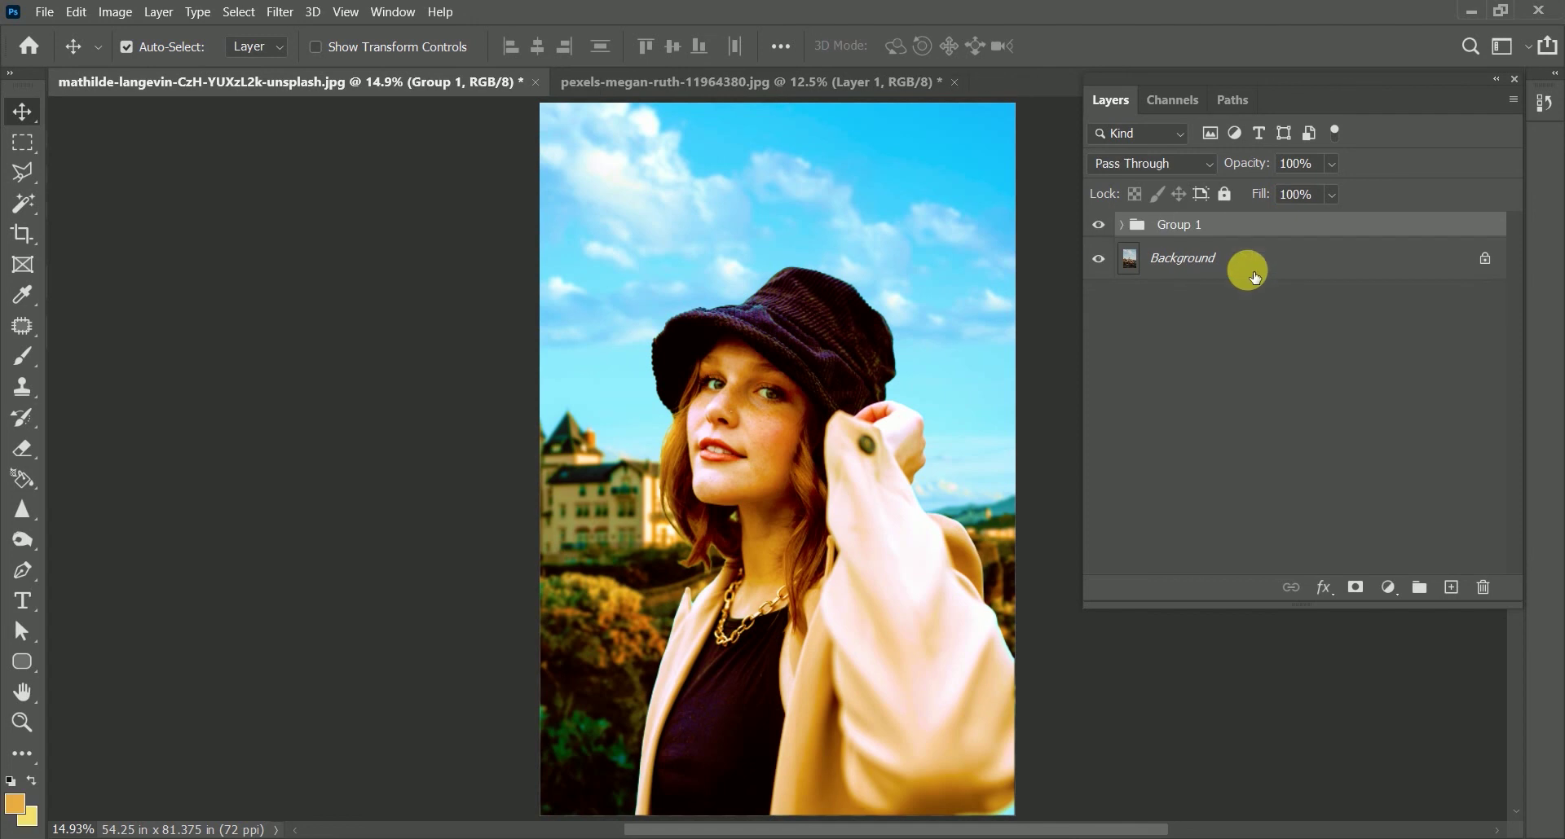
left_click(1098, 228)
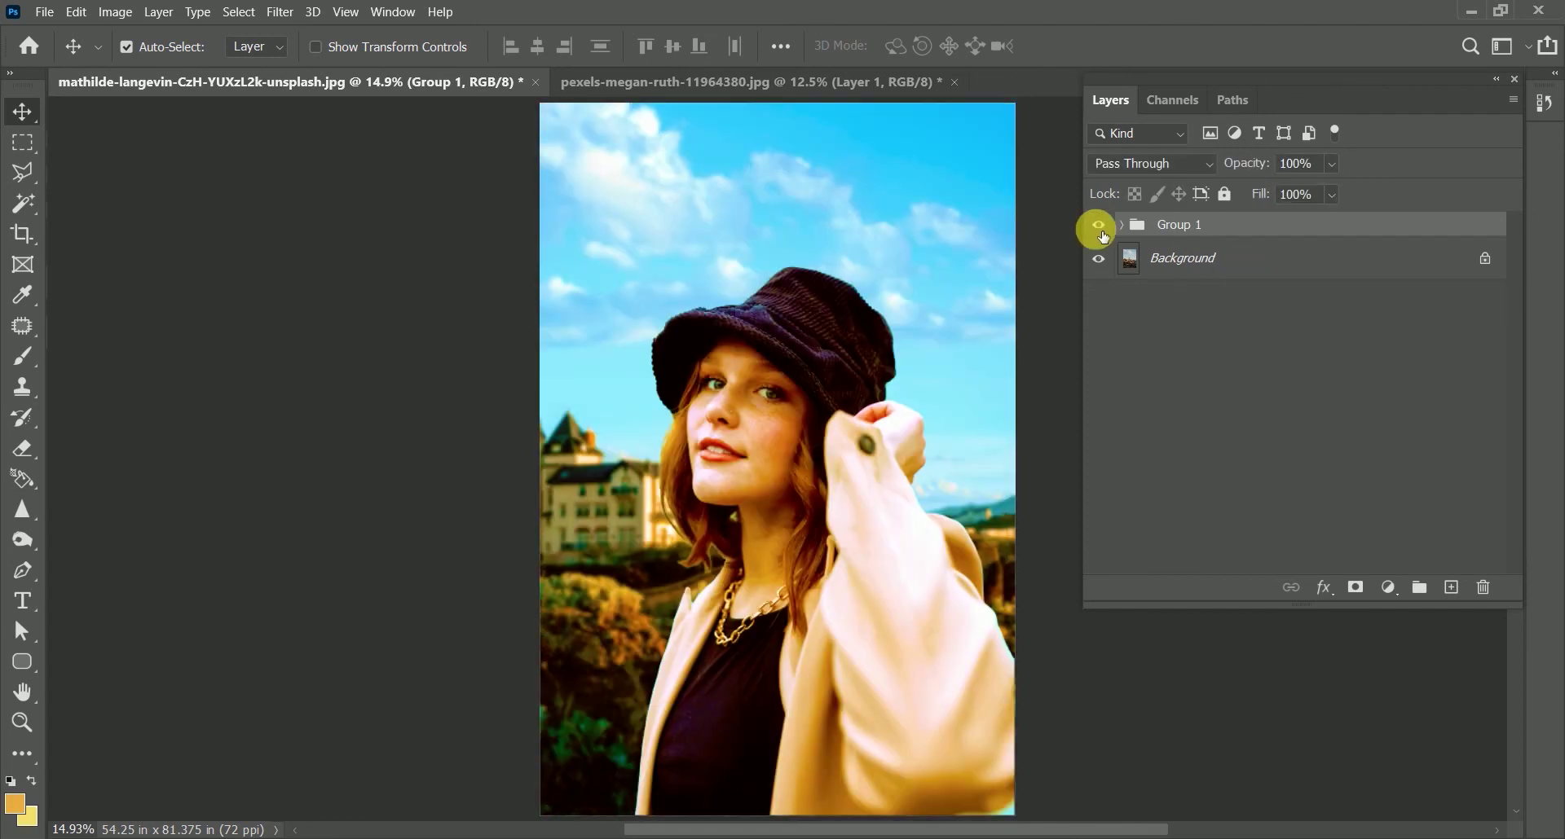
- Add a #f0ebe3 Solid Color fill layer above Group 1, blended in Soft Light
left_click(1395, 588)
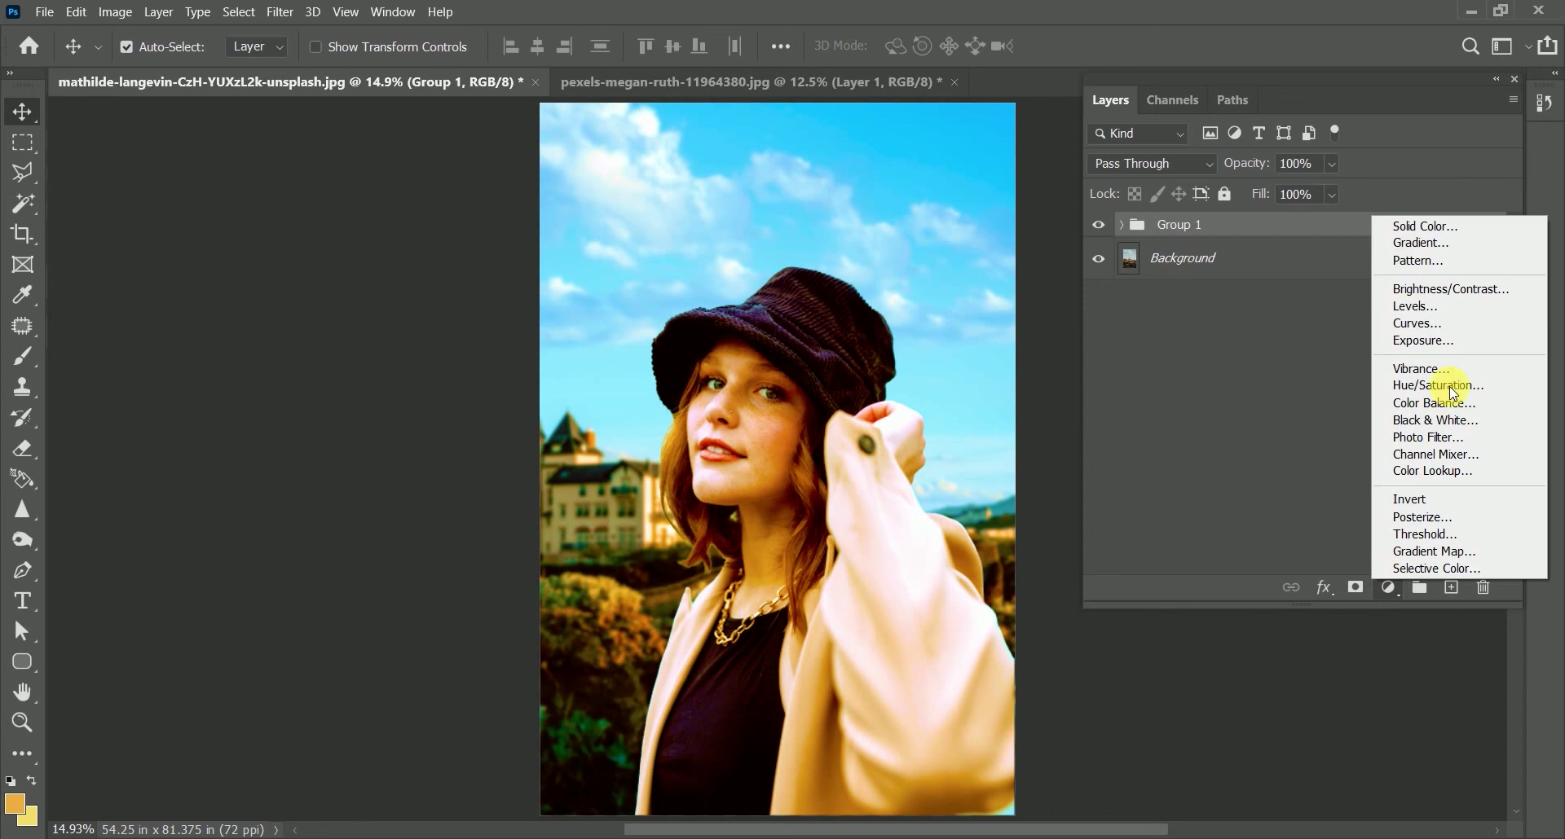
left_click(1450, 230)
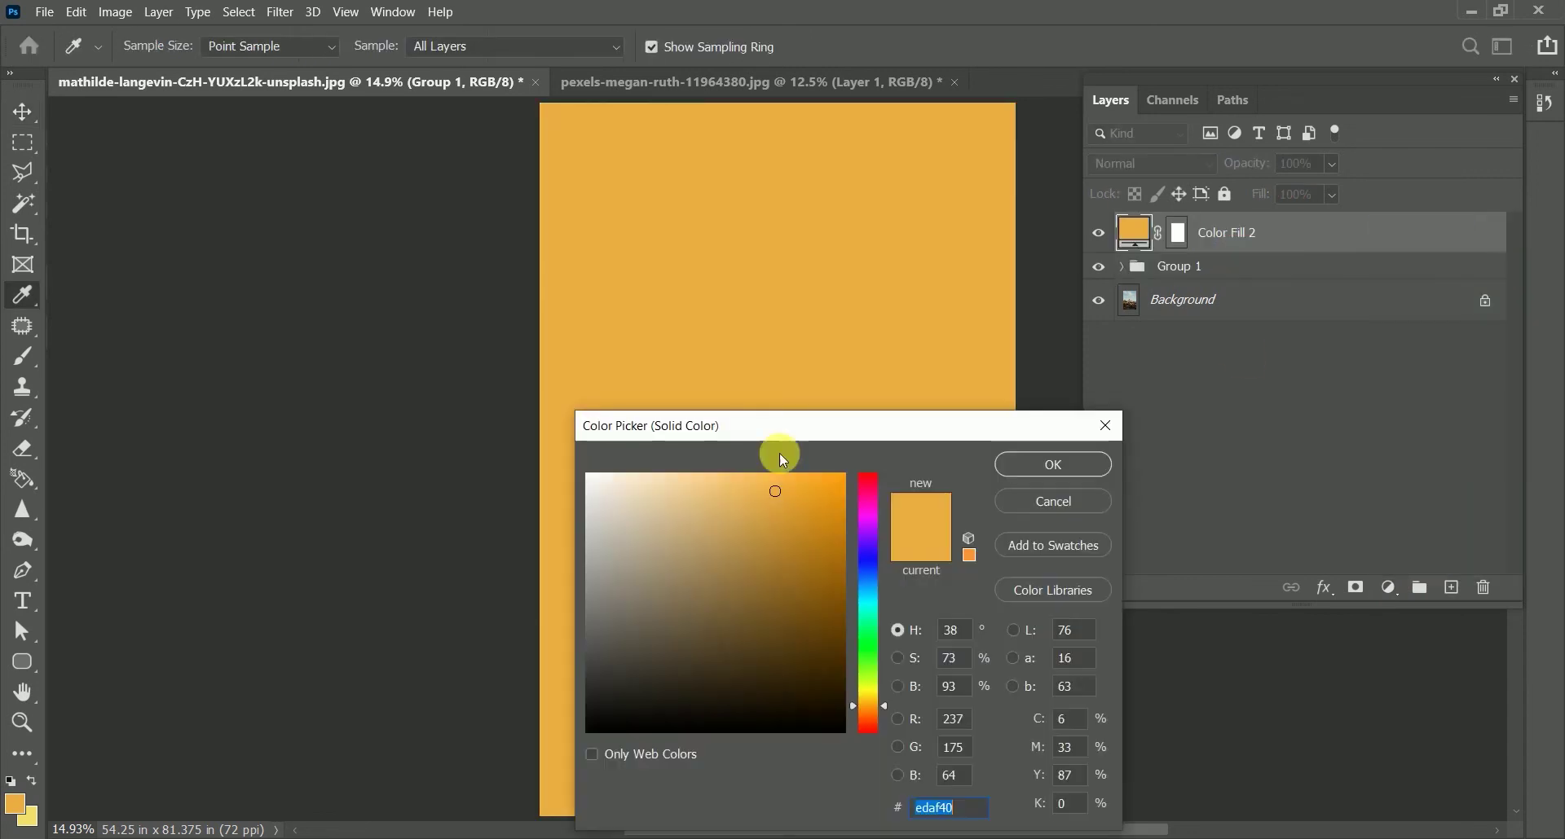
left_click(608, 495)
left_click(1036, 461)
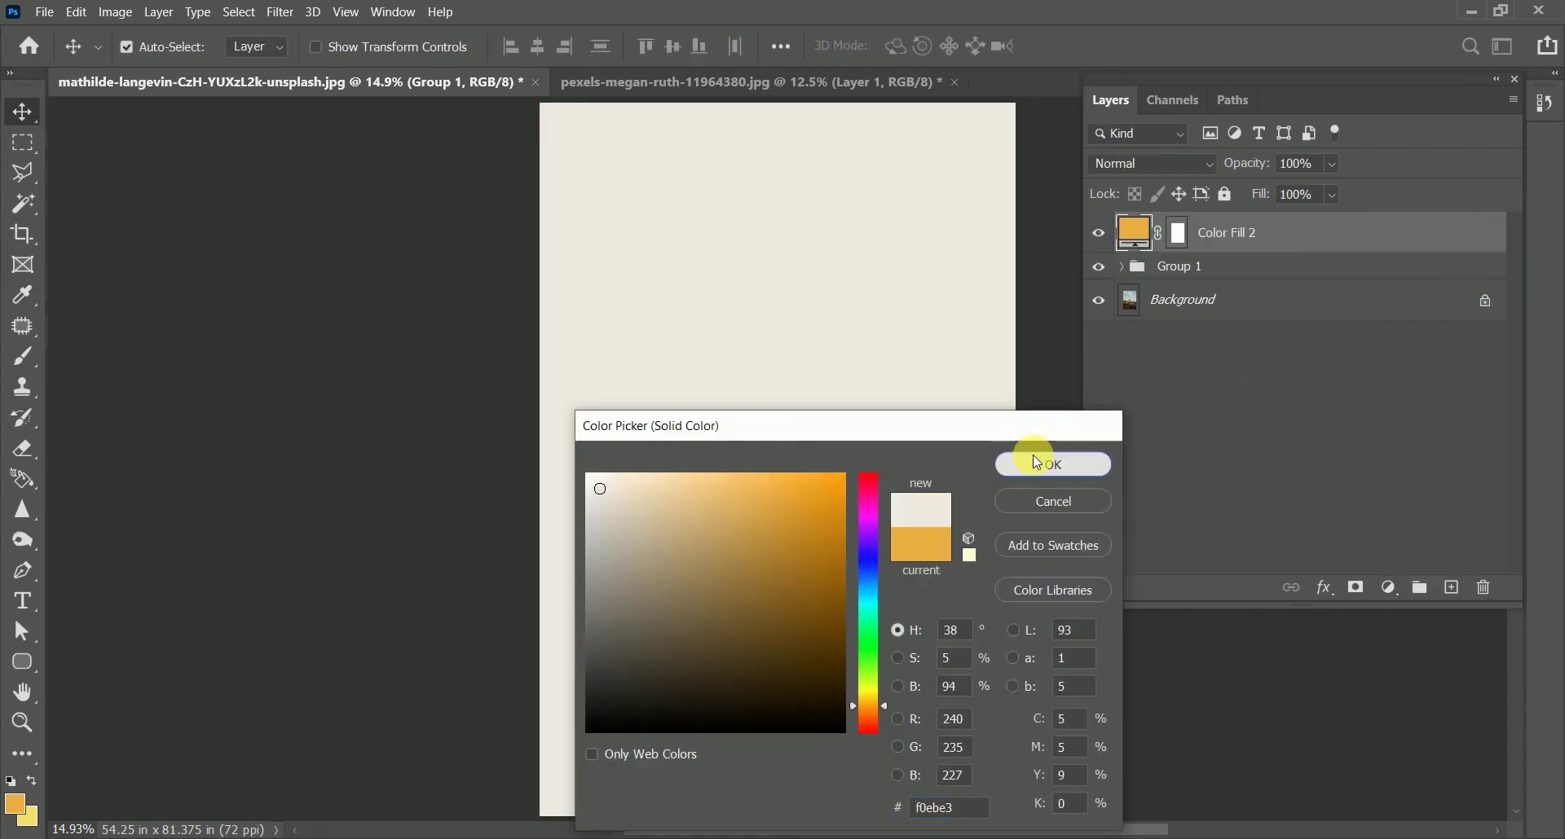
left_click(1176, 166)
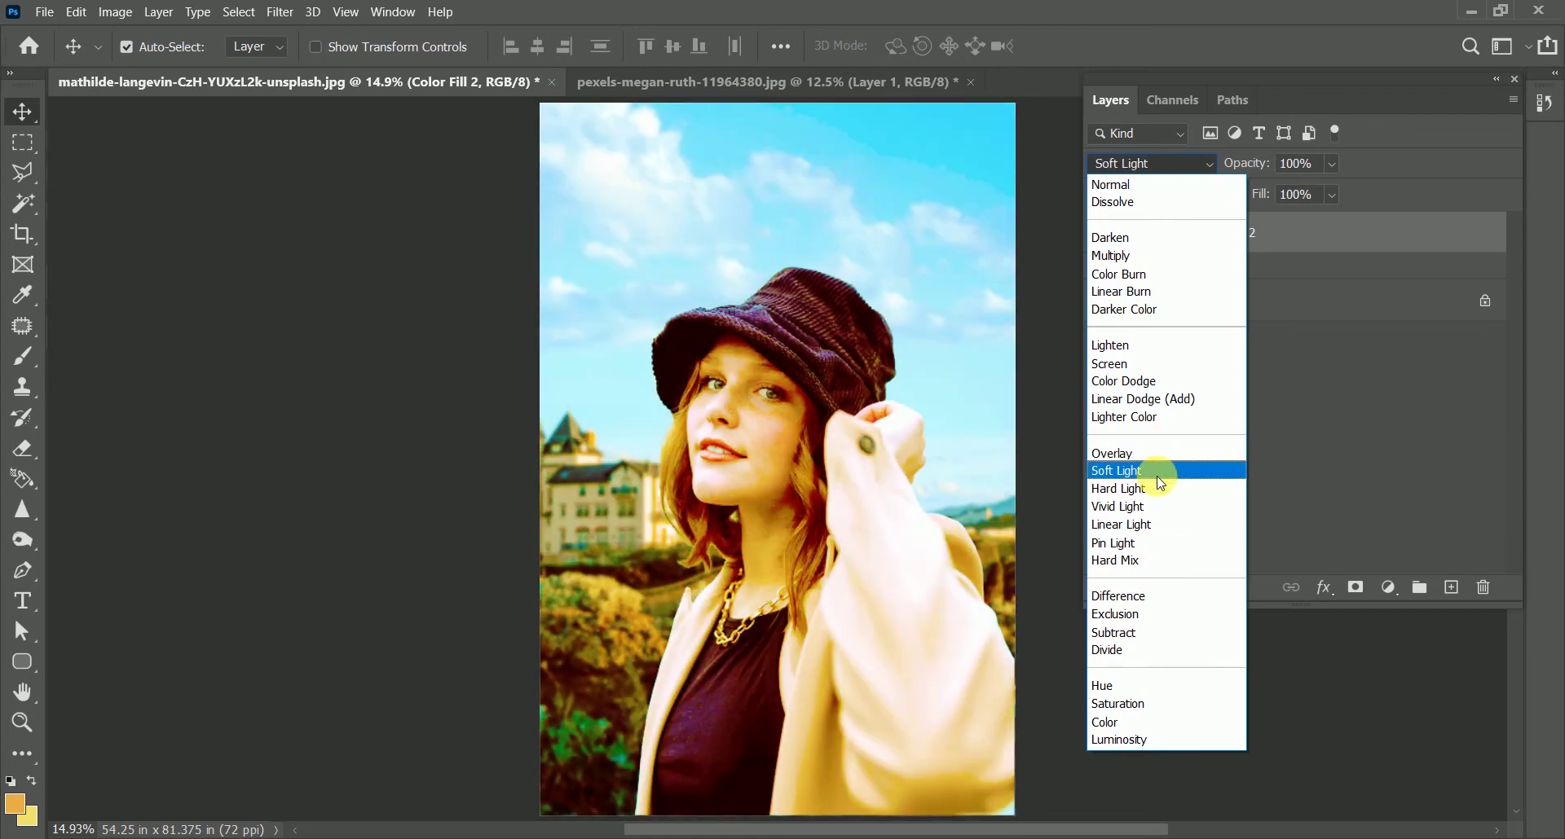
left_click(1157, 476)
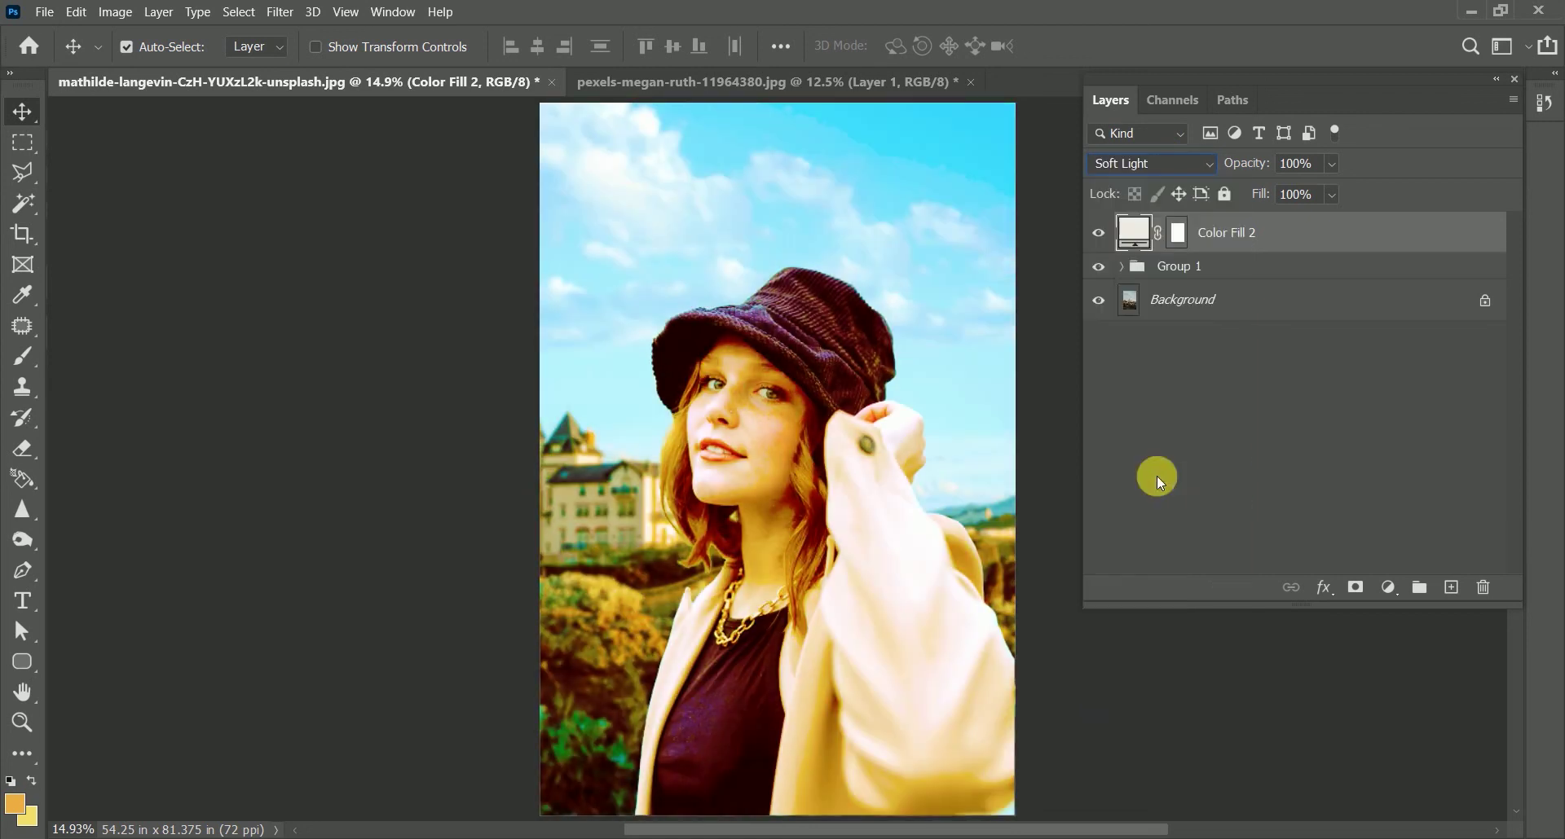
left_click(27, 353)
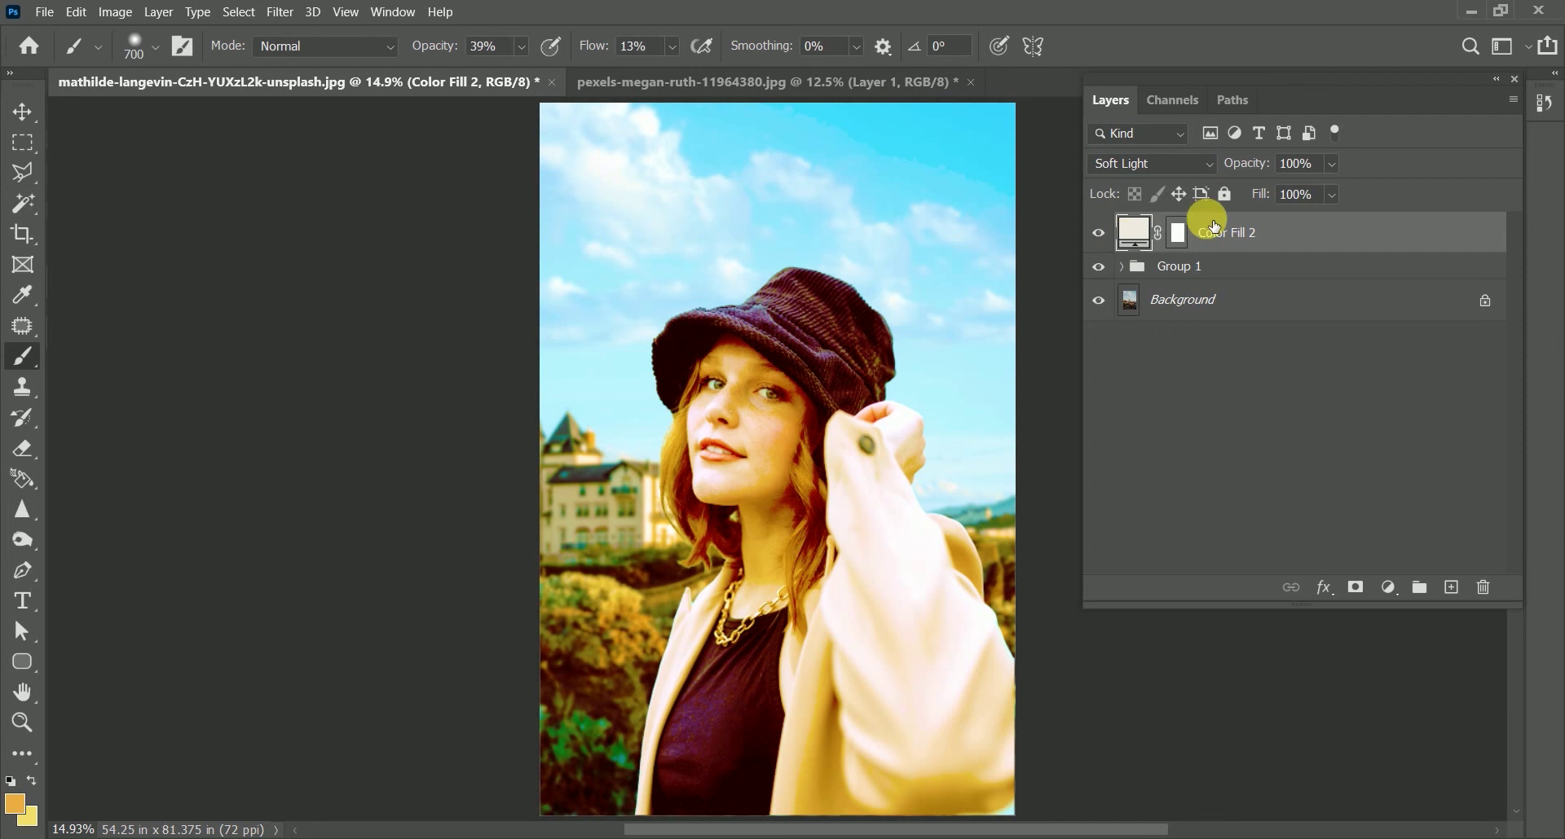
- Paint white on the Color Fill 2 mask with a larger brush, then set fill 73% and opacity 100%
left_click(1179, 231)
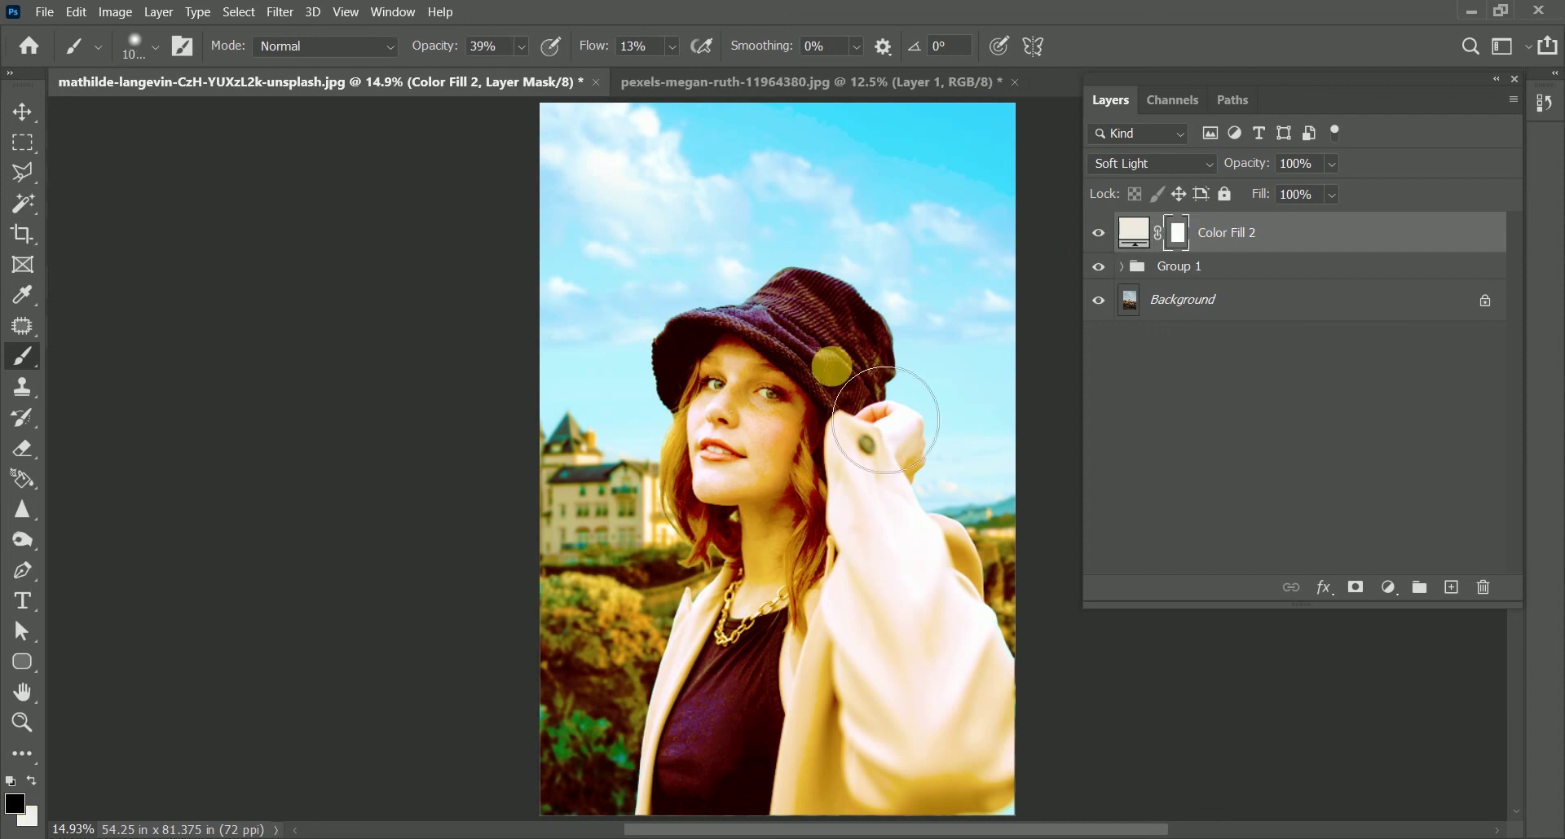
key("bracketright")
key("bracketright")
key("bracketright")
key("bracketright")
key("bracketright")
key("bracketright")
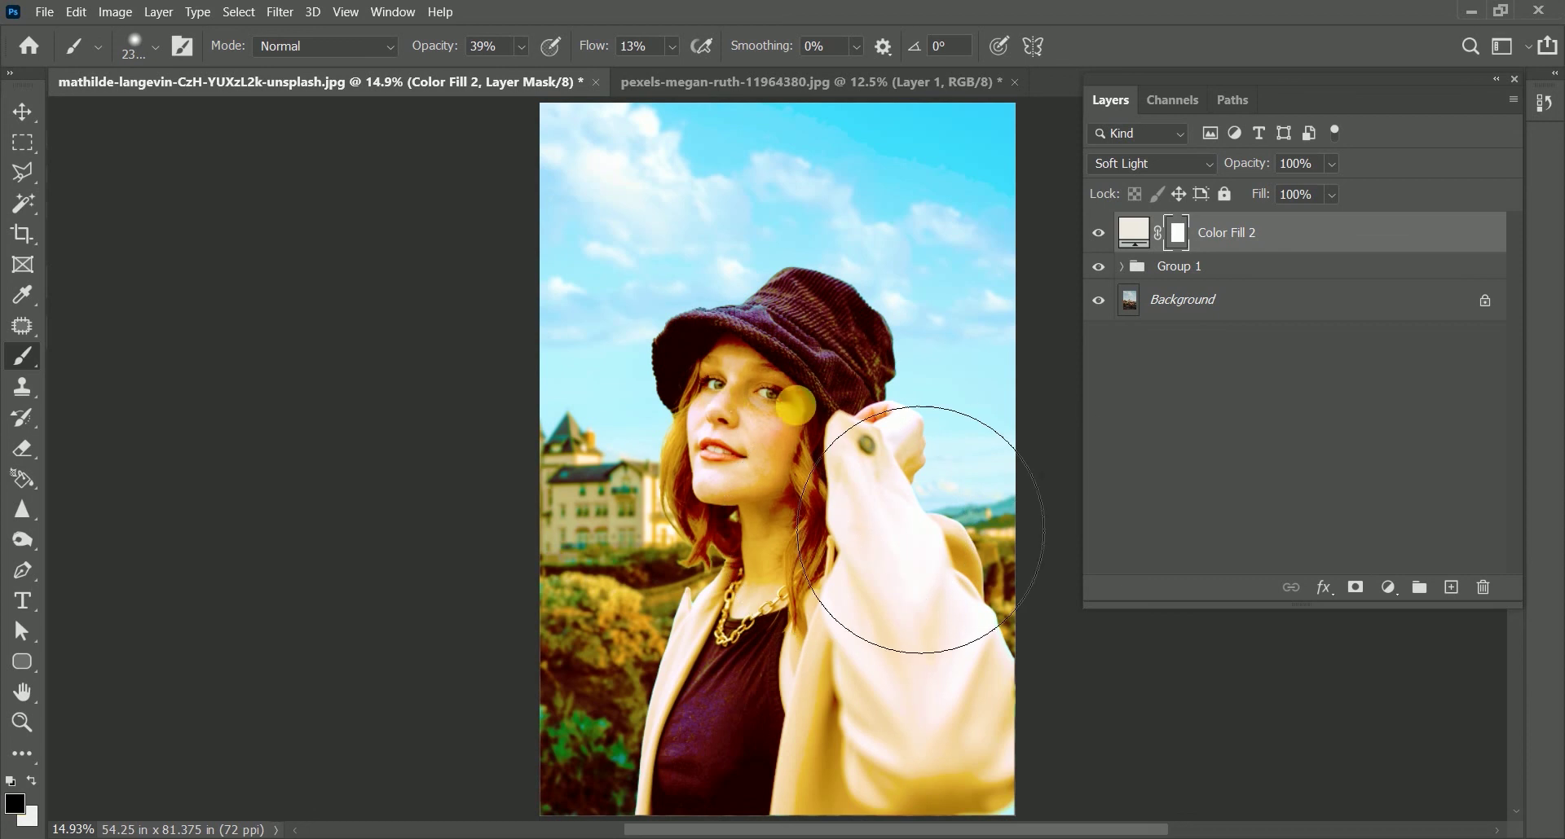
key("x")
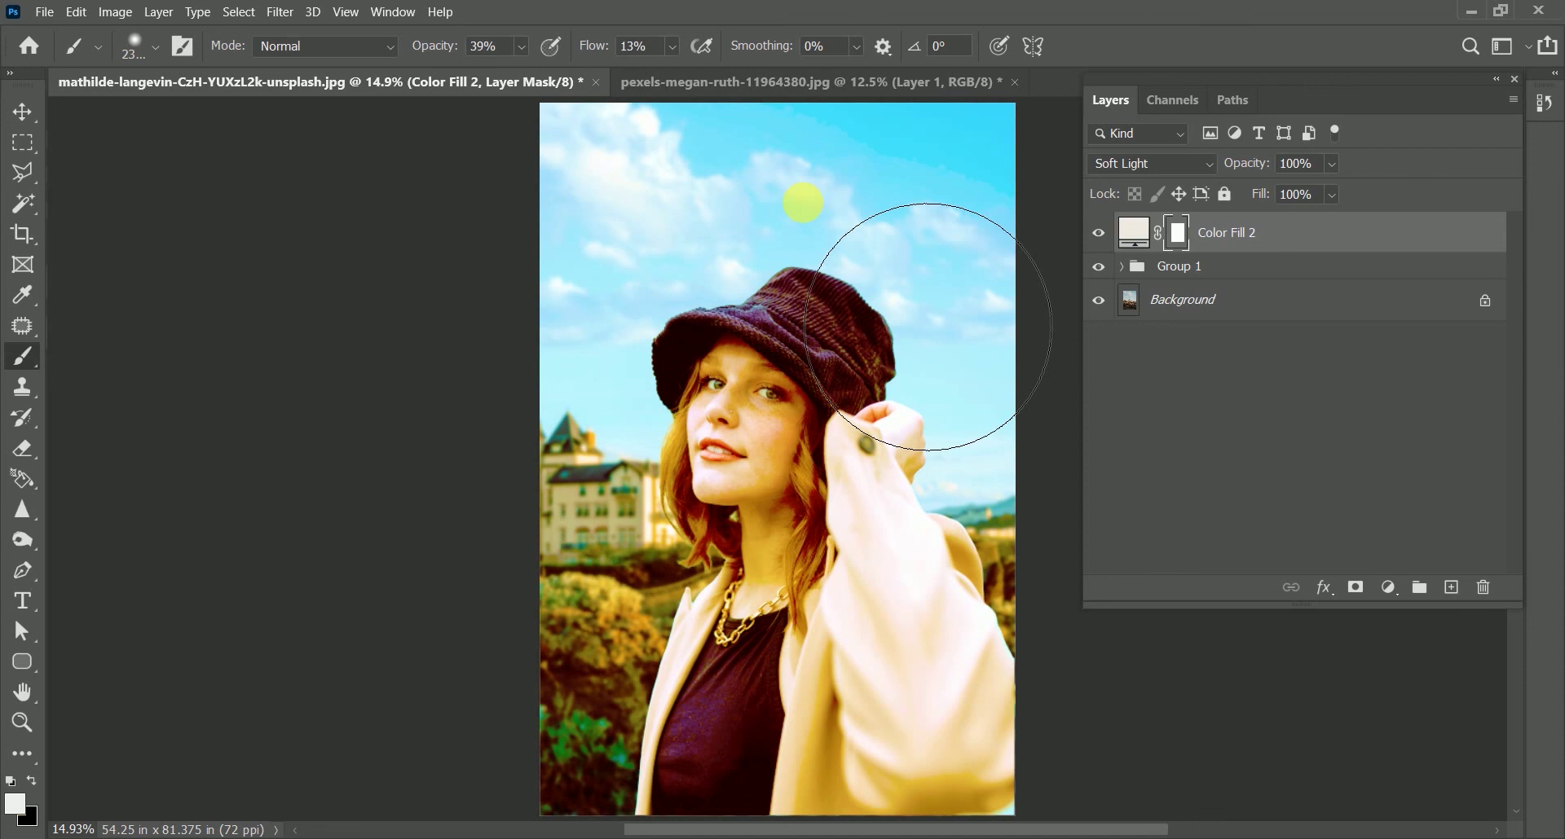
key("v")
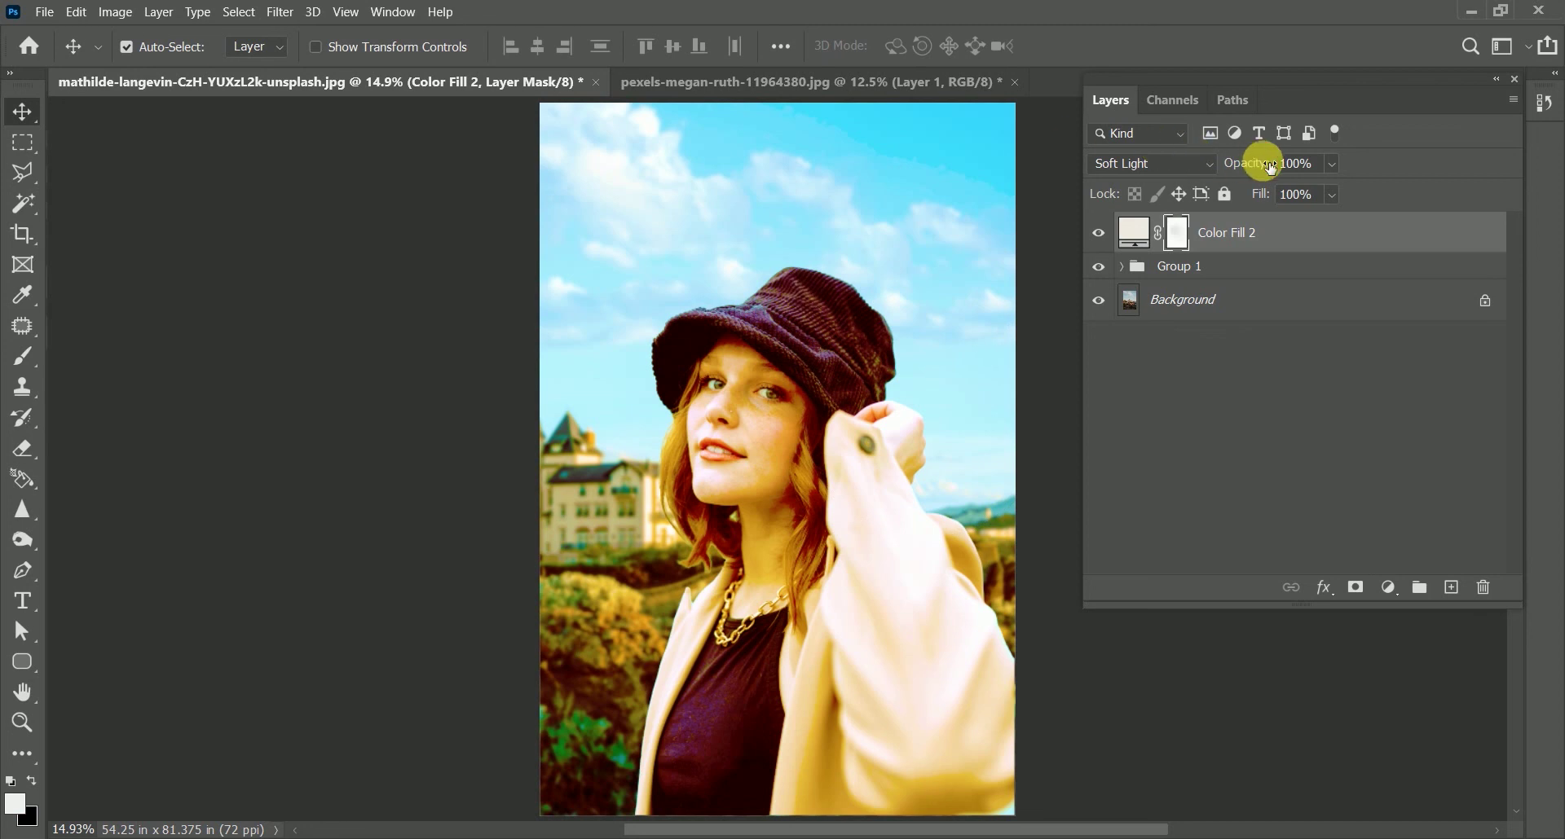
mouse_move(1264, 163)
left_mouse_down()
mouse_move(1240, 163)
mouse_move(1238, 206)
mouse_move(1253, 173)
left_mouse_up()
type("100")
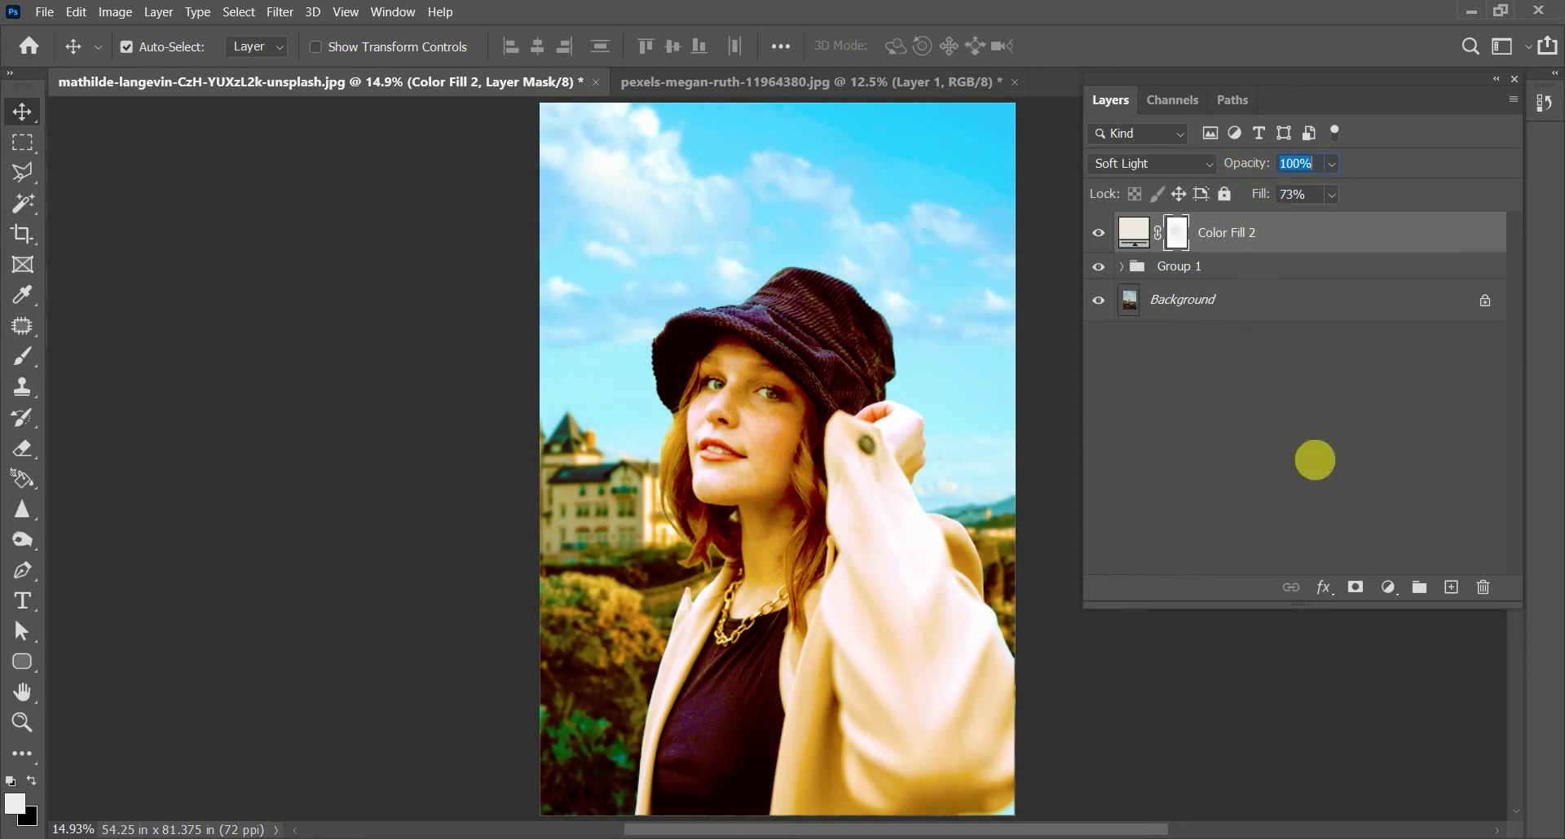
left_click(1389, 587)
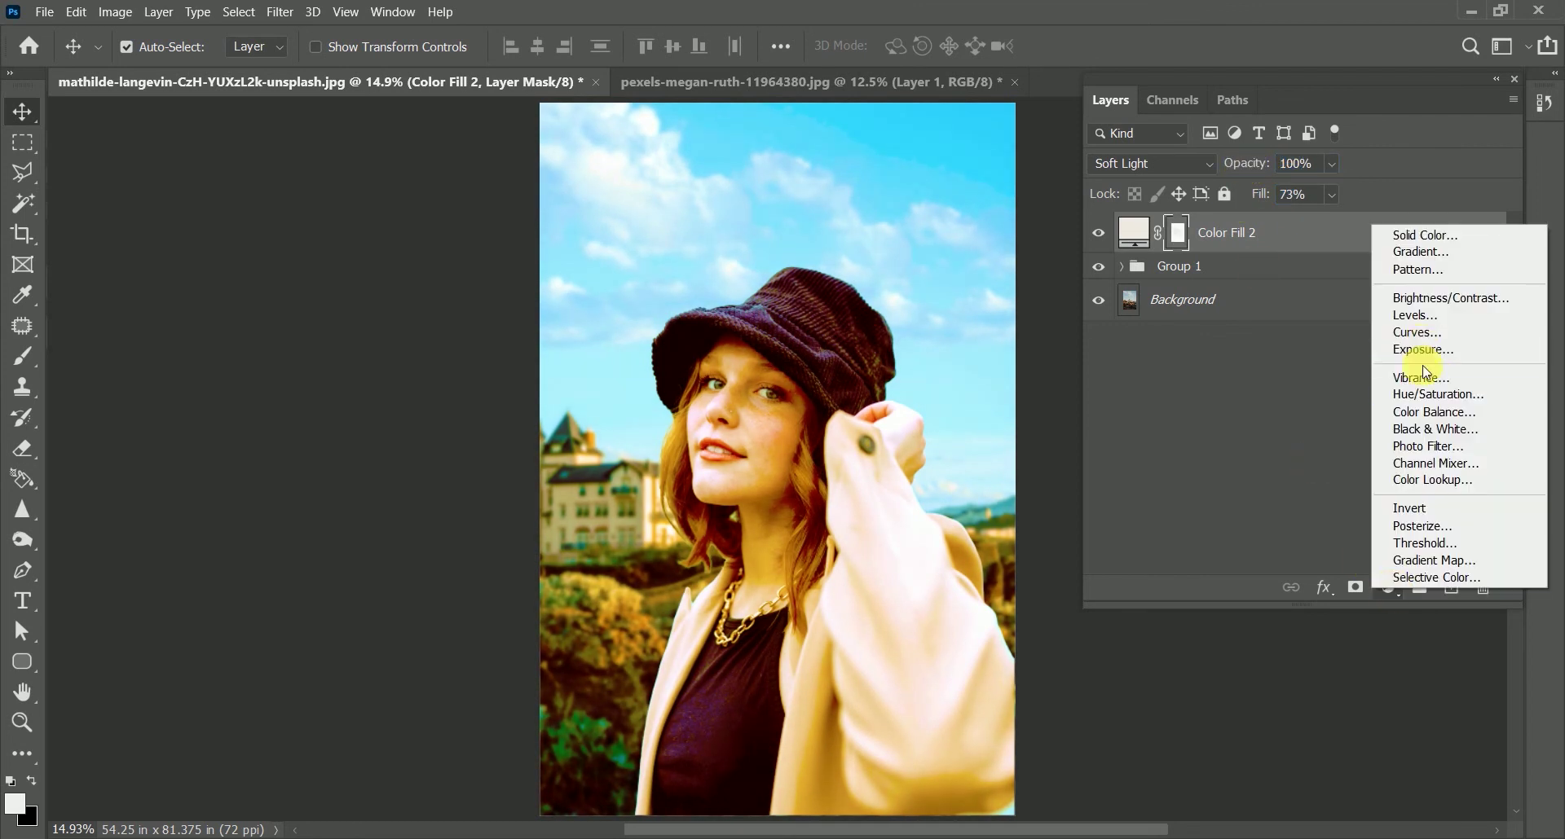
- Add a Green Filter Black & White layer in Soft Light at 61% opacity and 79% fill
left_click(1426, 429)
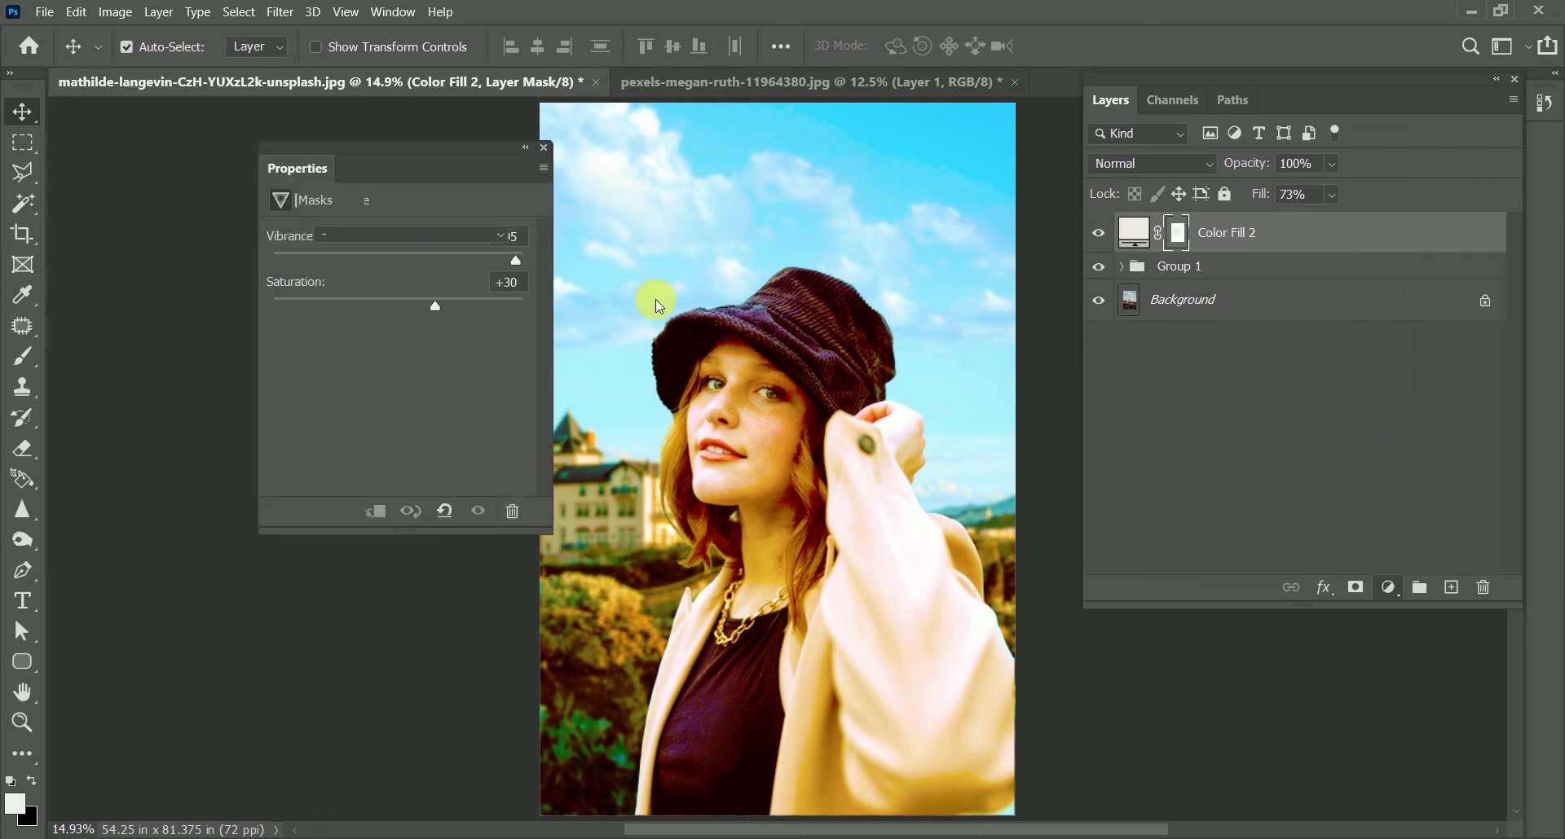
left_click(438, 230)
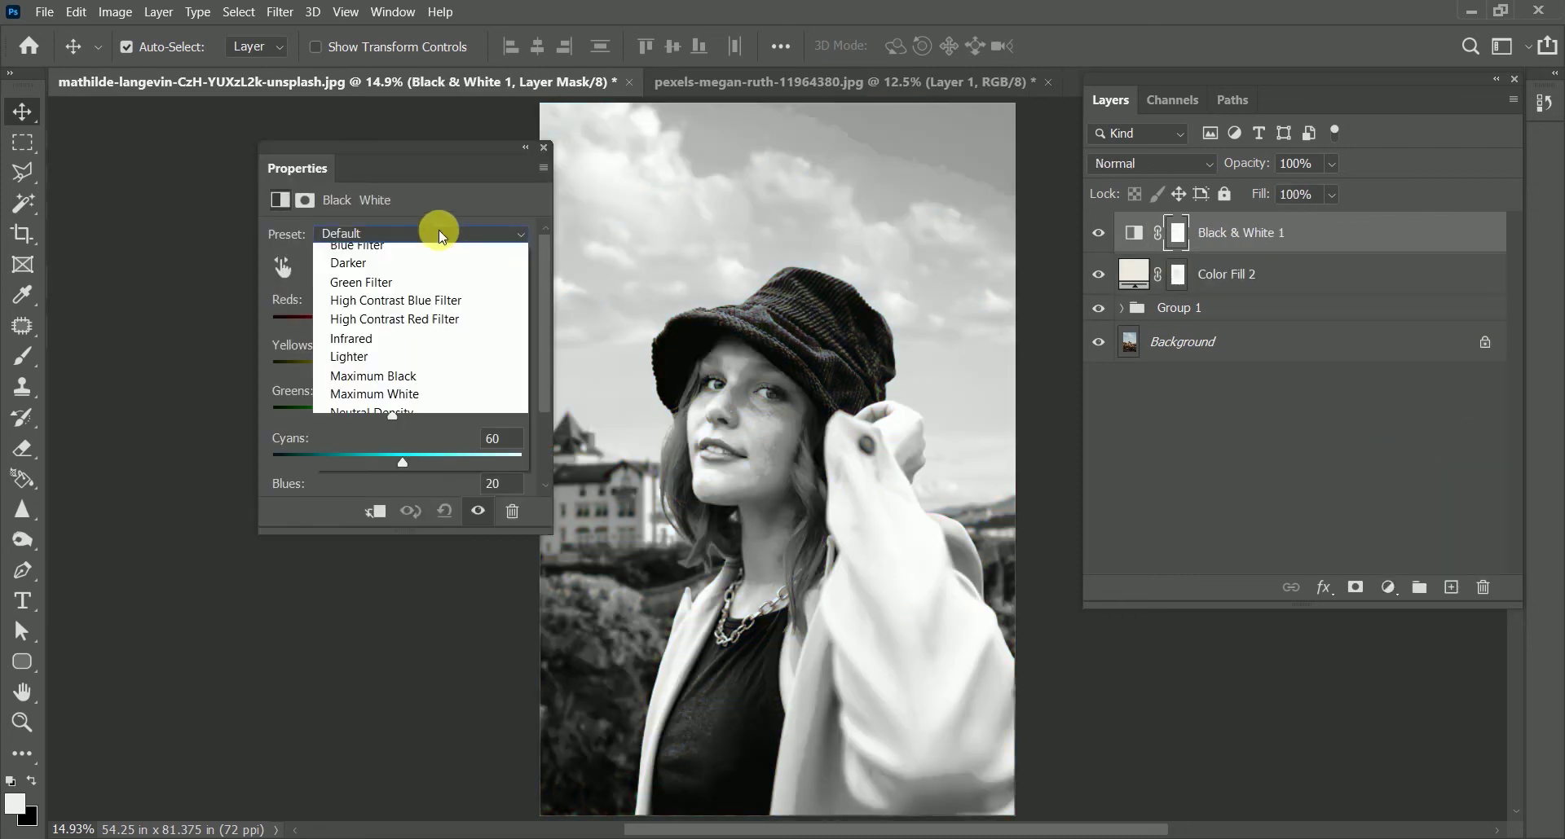
left_click(415, 326)
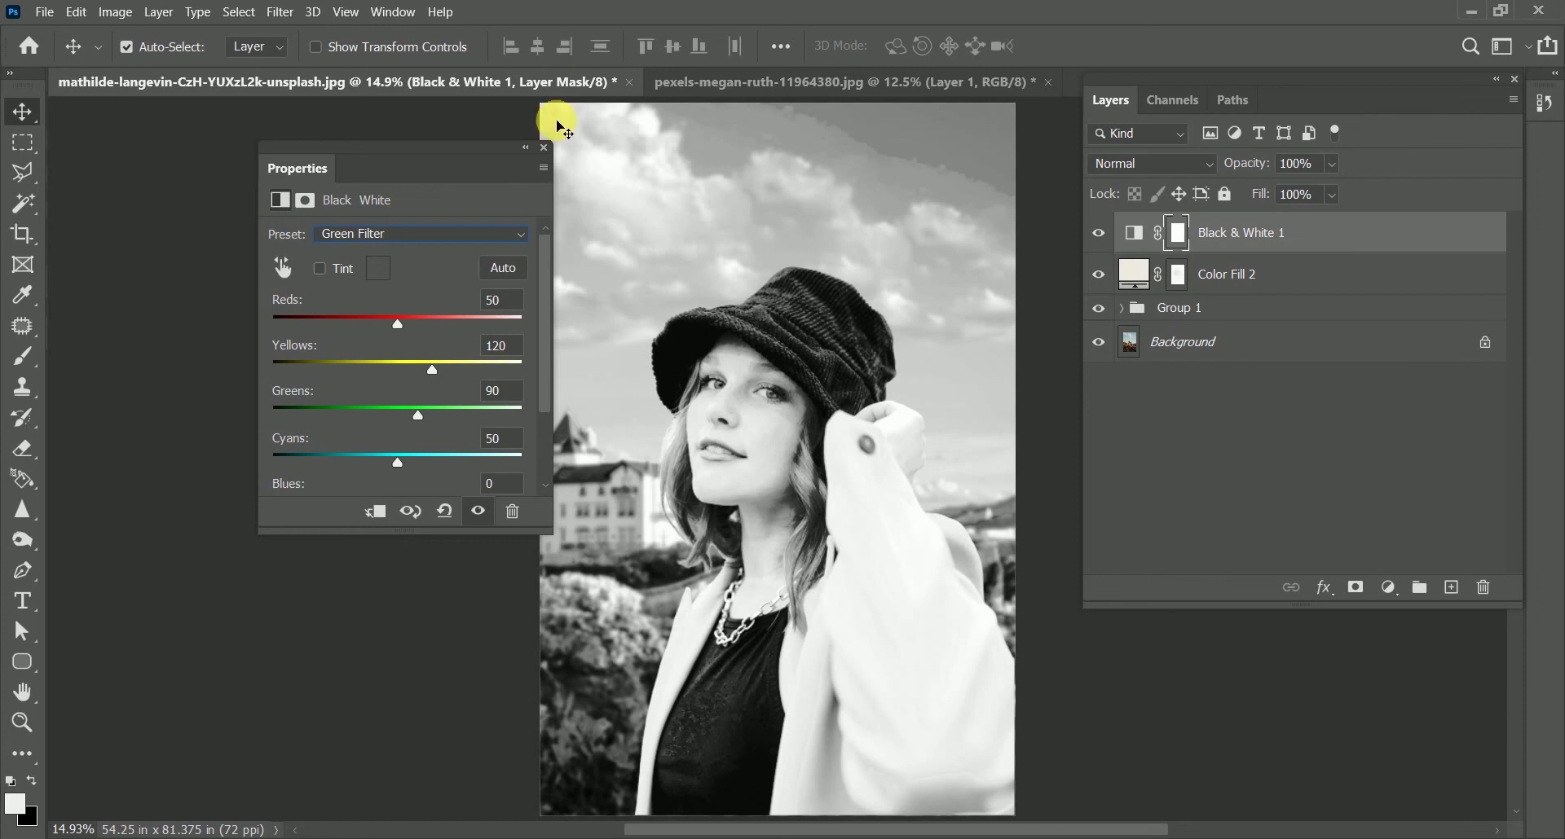
left_click(544, 148)
left_click(1143, 165)
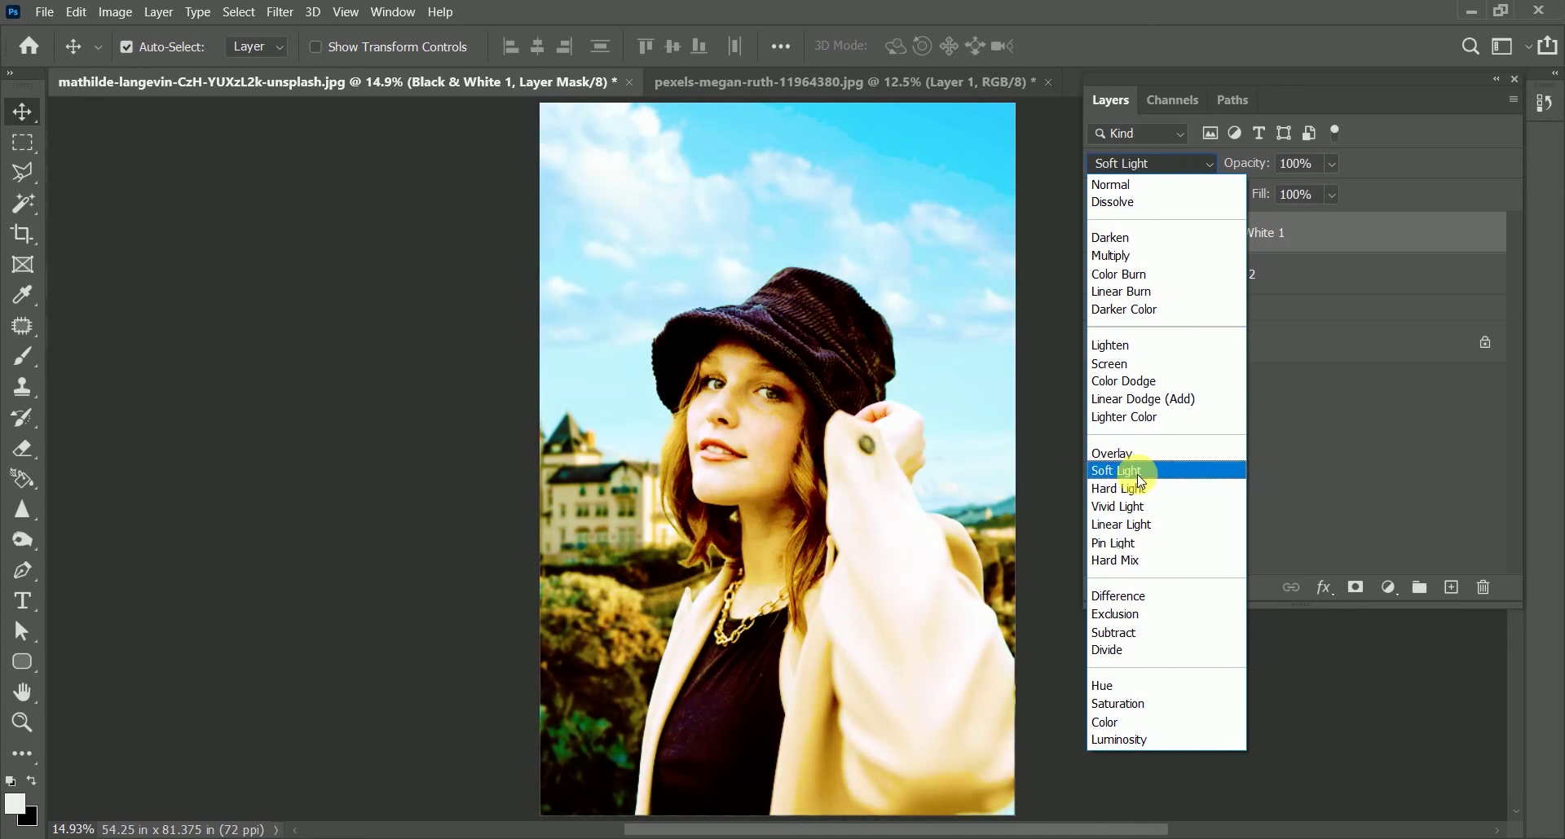
left_click(1139, 473)
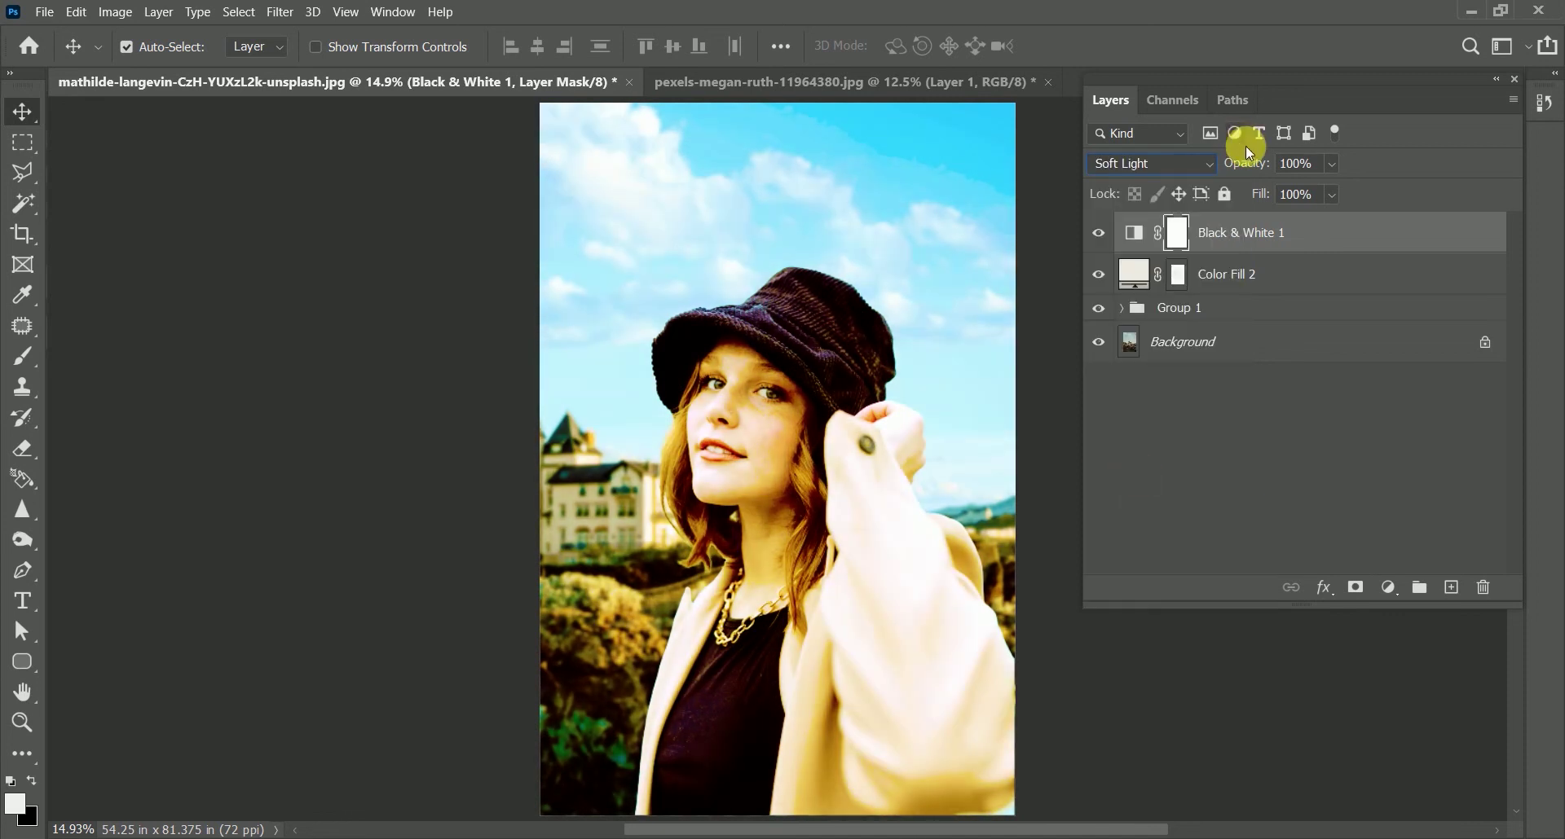
mouse_move(1244, 163)
left_mouse_down()
mouse_move(1249, 199)
mouse_move(1240, 177)
left_mouse_up()
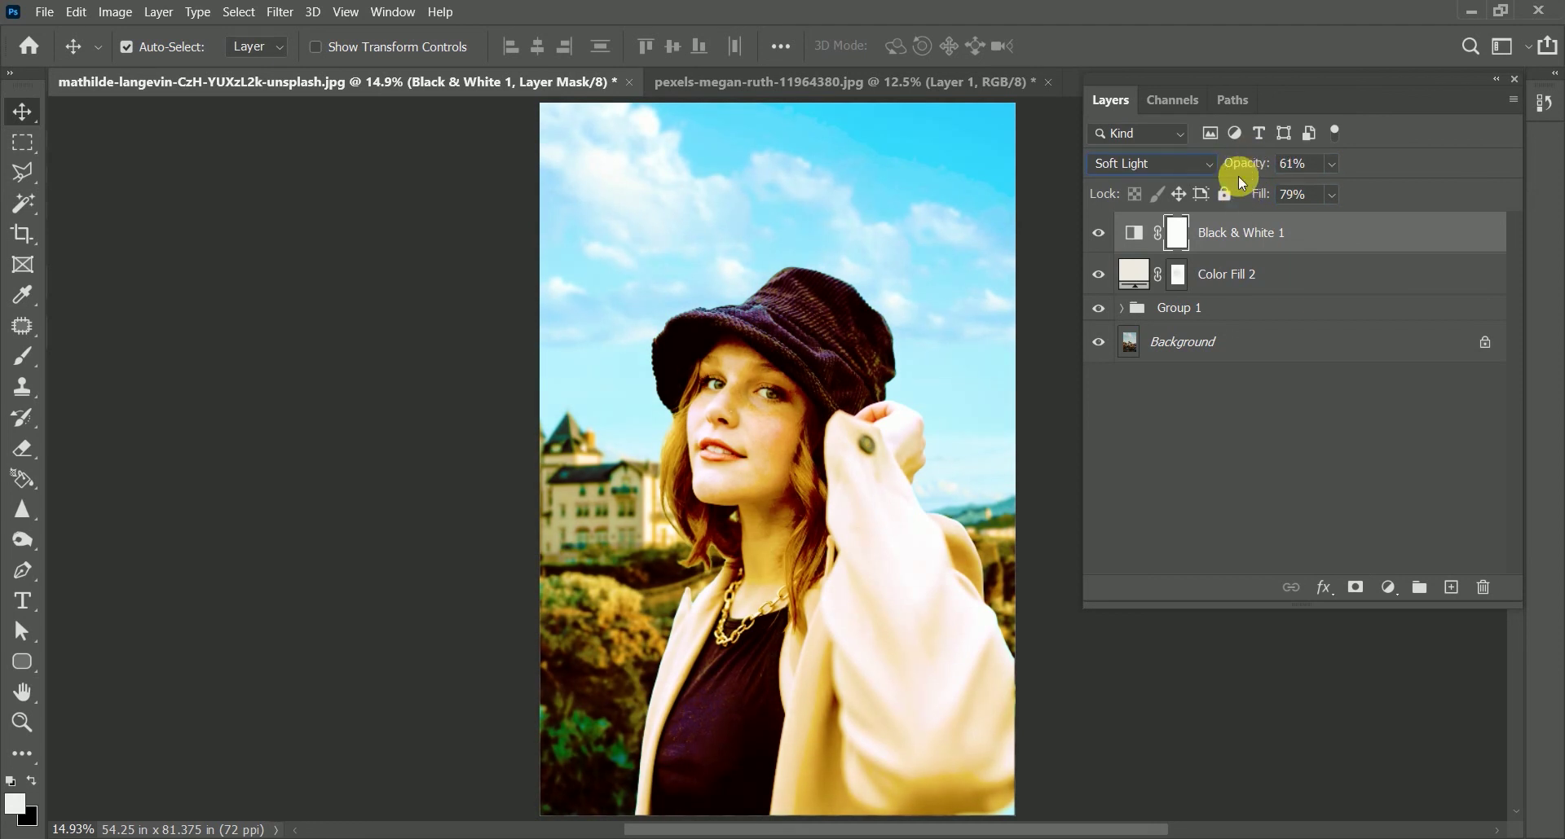
- Drag Color Fill 2 and Black & White 1 into Group 1, then hide the group to compare
left_click(1229, 265, "shift")
left_click_drag(1229, 265, 1222, 305)
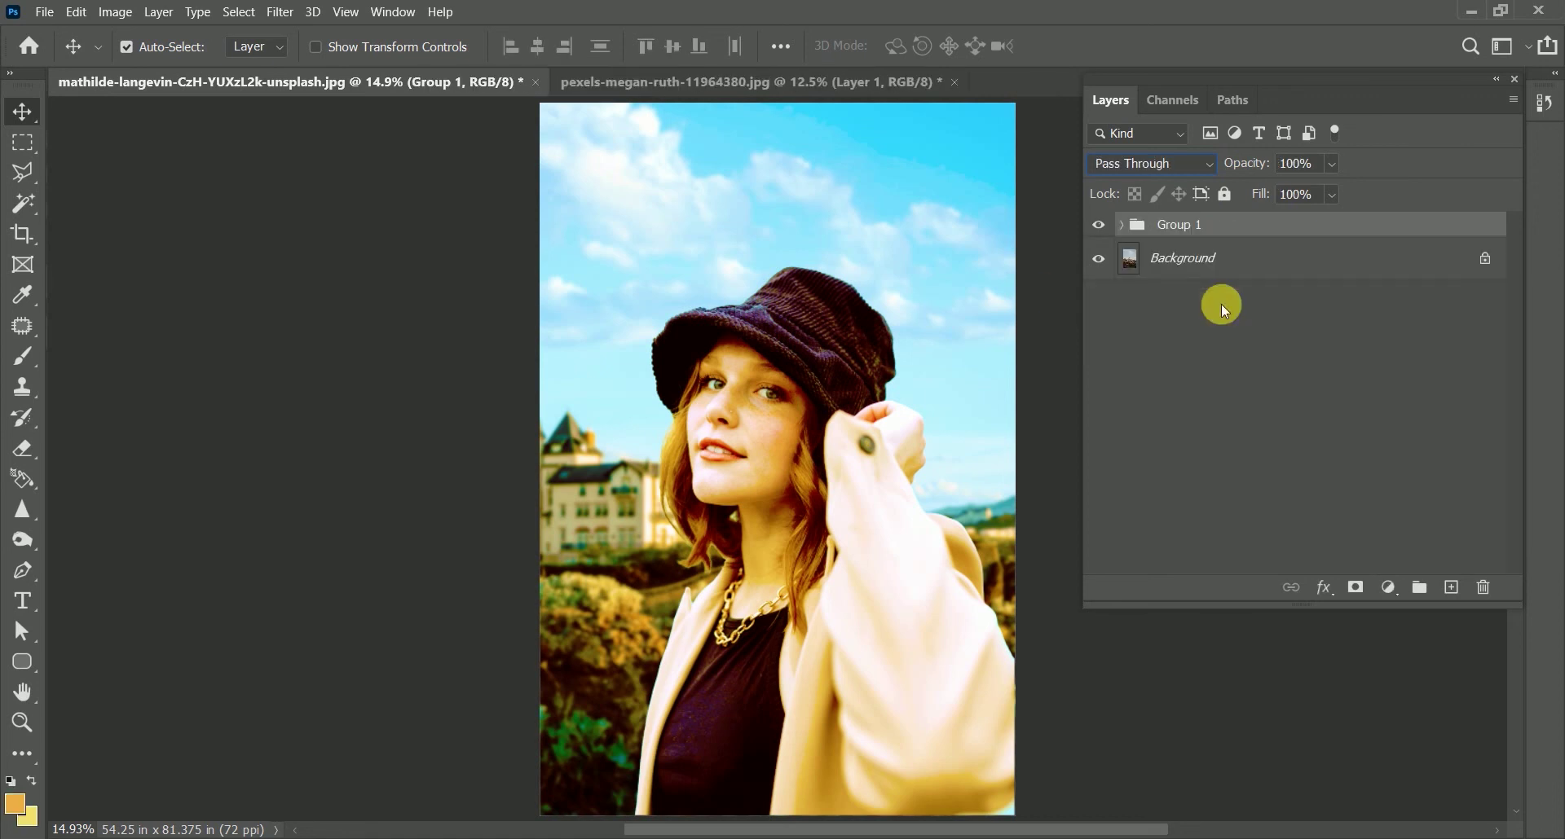
left_click(1099, 225)
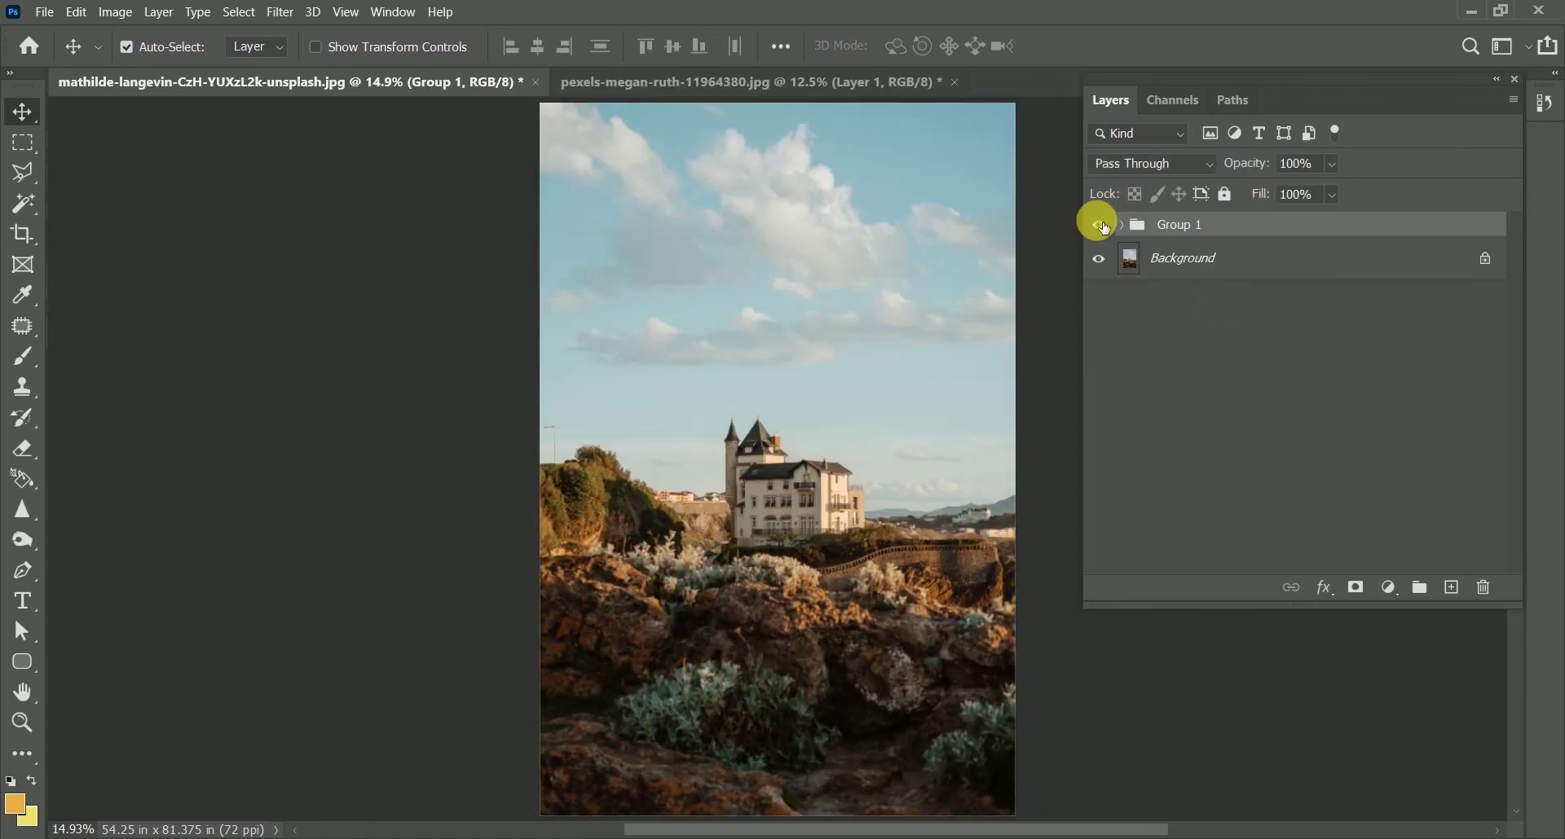